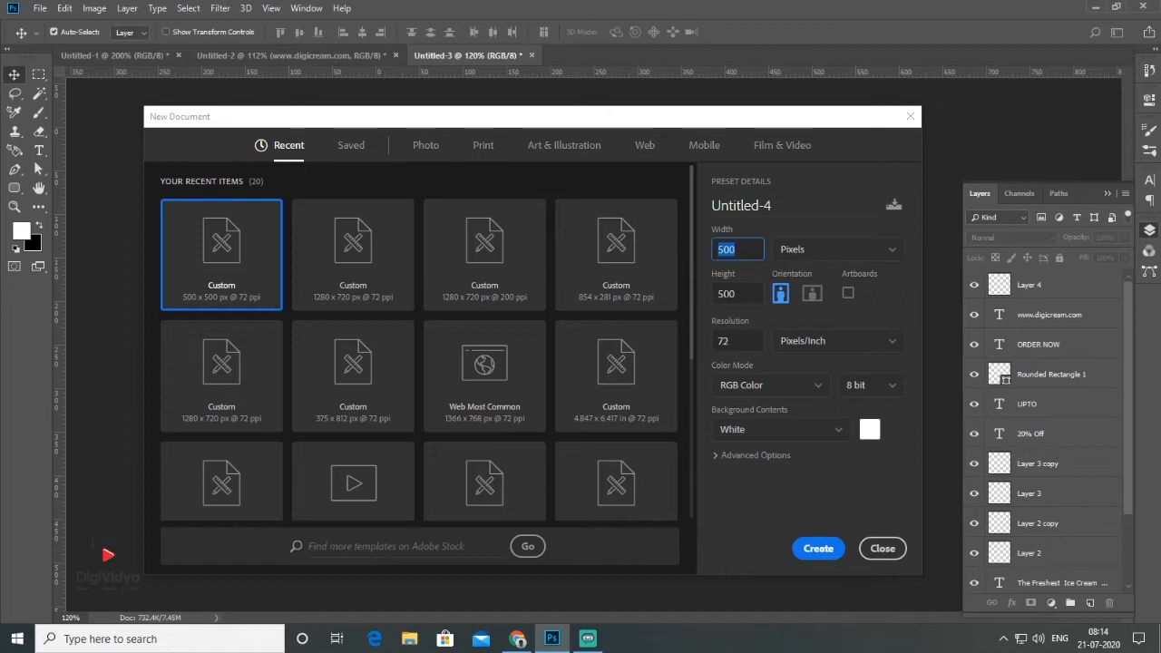
Create a new 500 x 500 px RGB document at 72 pixels/inch with a white background
{"action": "key", "text": "Tab"}
{"action": "left_click", "coordinate": [738, 250]}
{"action": "key", "text": "Tab"}
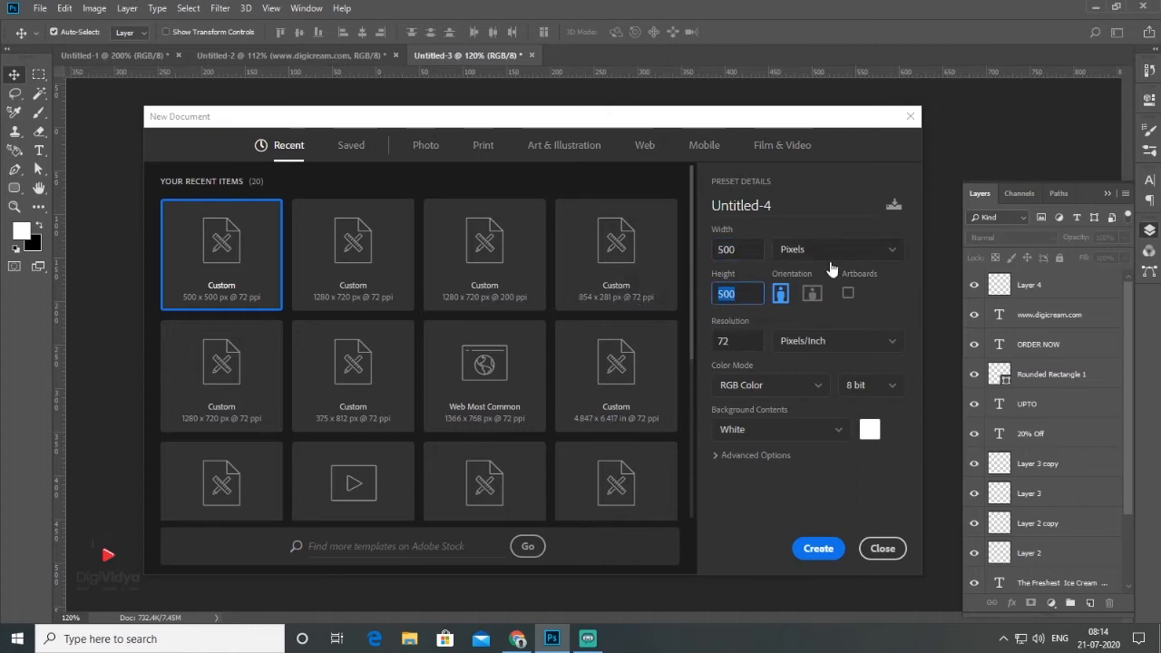
{"action": "left_click", "coordinate": [818, 549]}
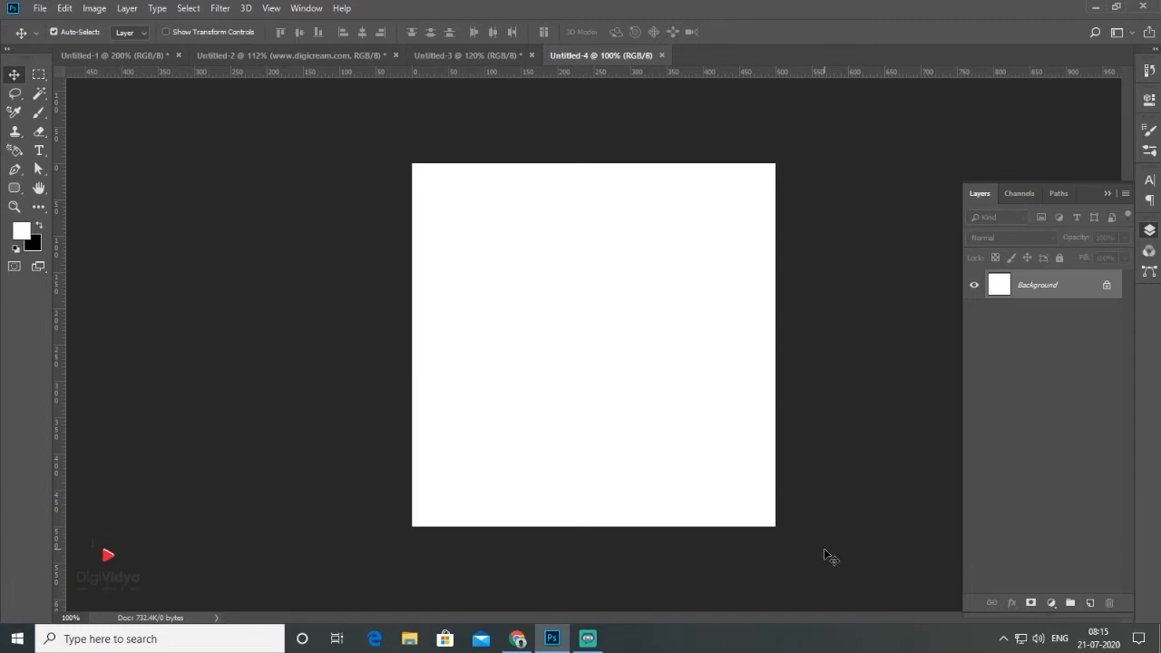
Select the whole canvas with a rectangular marquee and add a new empty layer
{"action": "left_click", "coordinate": [39, 74]}
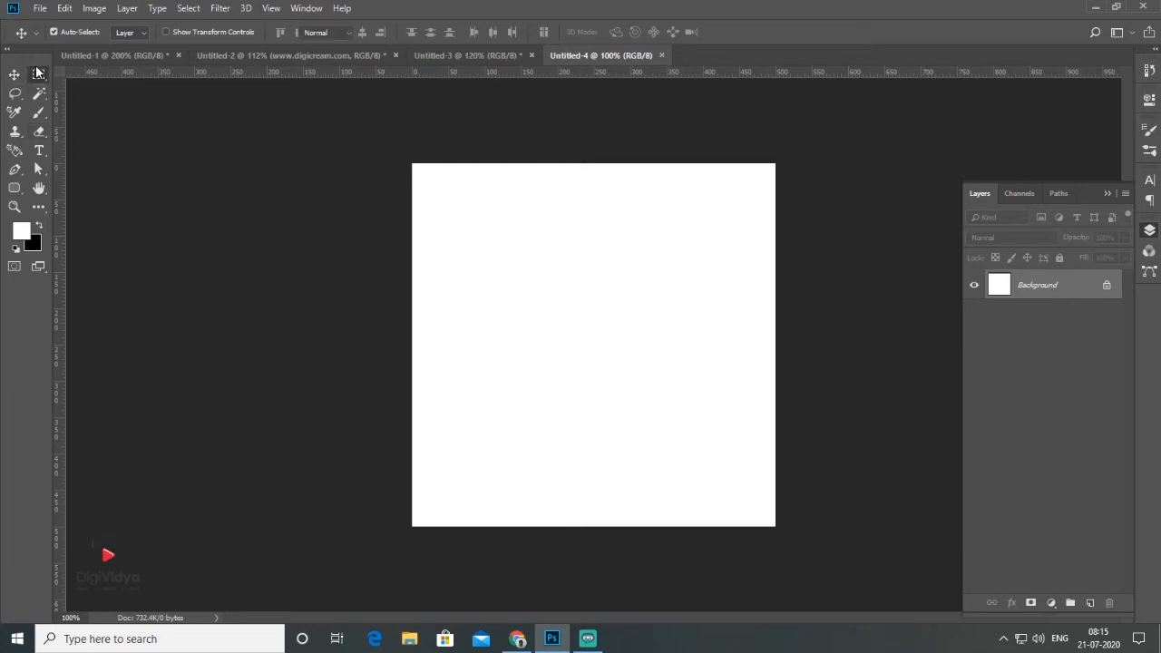
{"action": "left_click_drag", "start_coordinate": [411, 174], "coordinate": [819, 559]}
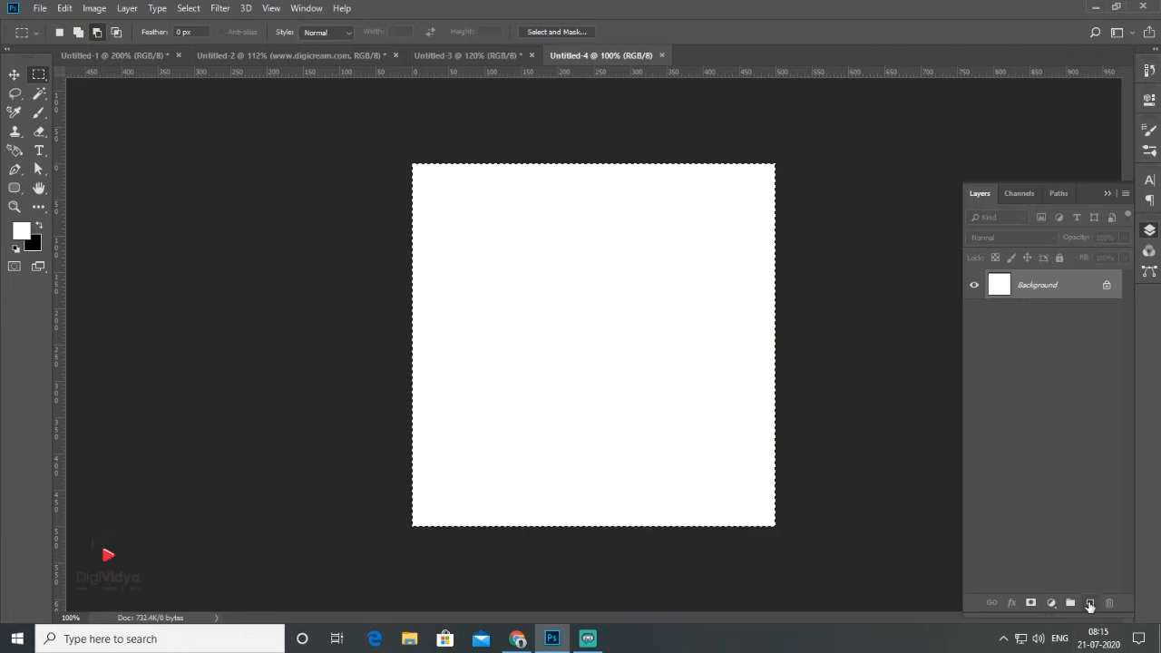
{"action": "left_click", "coordinate": [1090, 604]}
Fill the selection with a blue-to-magenta radial gradient running from the upper-left to the lower-right canvas corner, and deselect it
{"action": "left_click", "coordinate": [38, 208]}
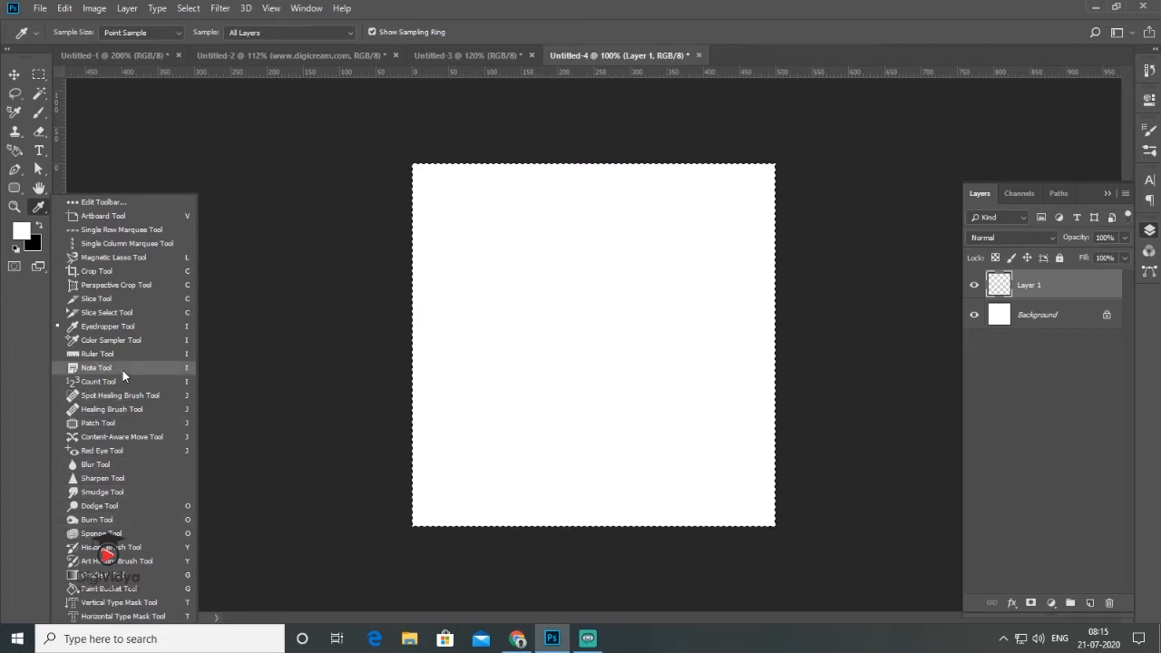
{"action": "left_click", "coordinate": [121, 576]}
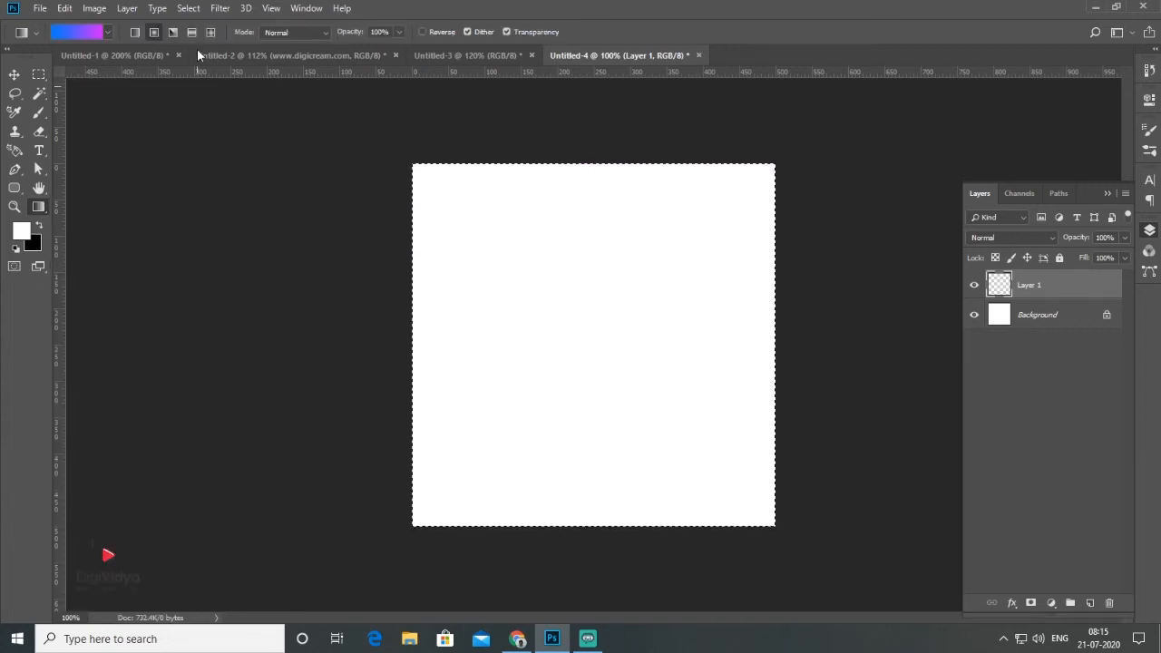
{"action": "left_click", "coordinate": [80, 35]}
{"action": "left_click", "coordinate": [844, 375]}
{"action": "left_click", "coordinate": [1136, 374]}
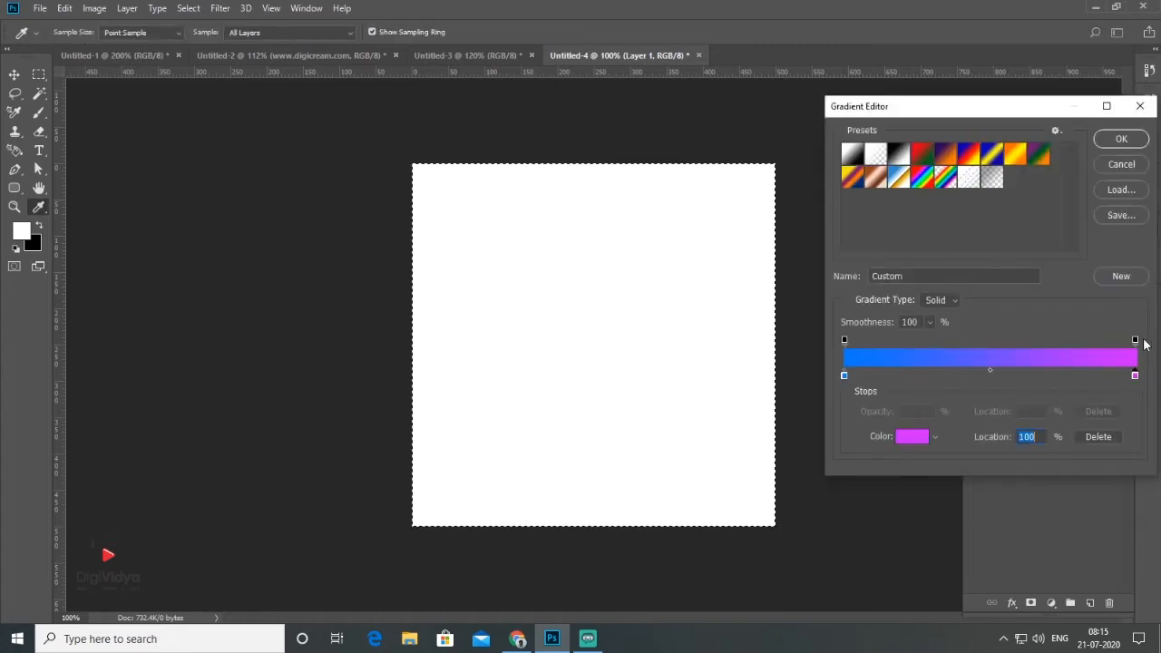
{"action": "left_click_drag", "start_coordinate": [1054, 118], "coordinate": [1022, 114]}
{"action": "left_click", "coordinate": [1088, 137]}
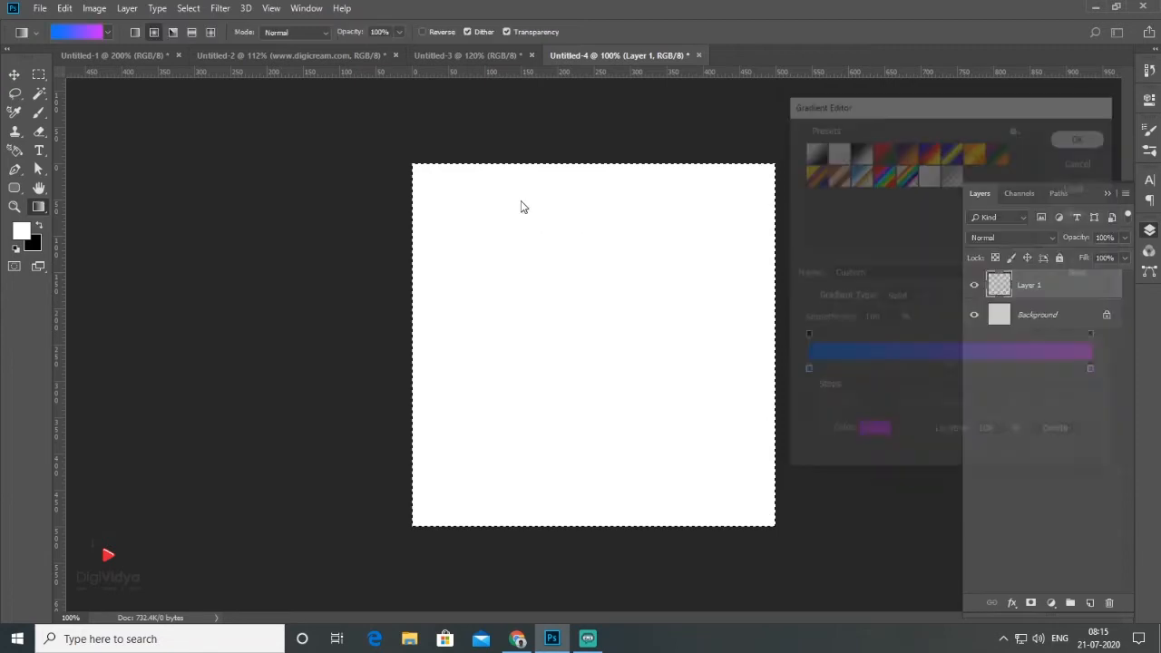
{"action": "left_click_drag", "start_coordinate": [413, 165], "coordinate": [688, 450]}
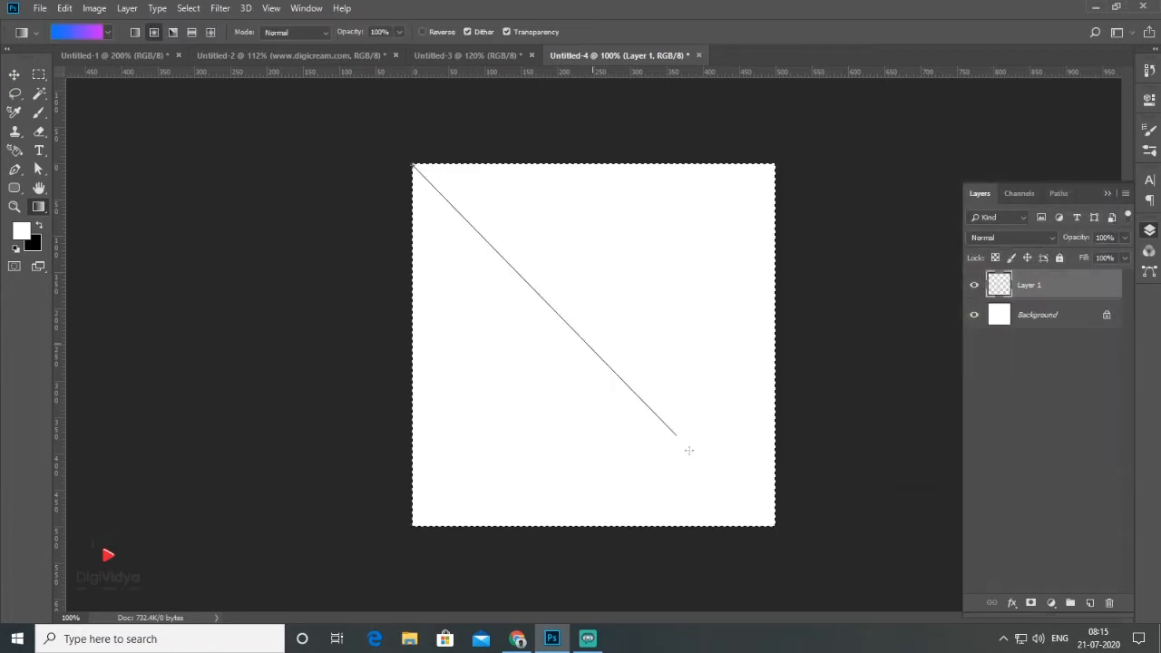
{"action": "left_click_drag", "start_coordinate": [768, 524], "coordinate": [776, 528]}
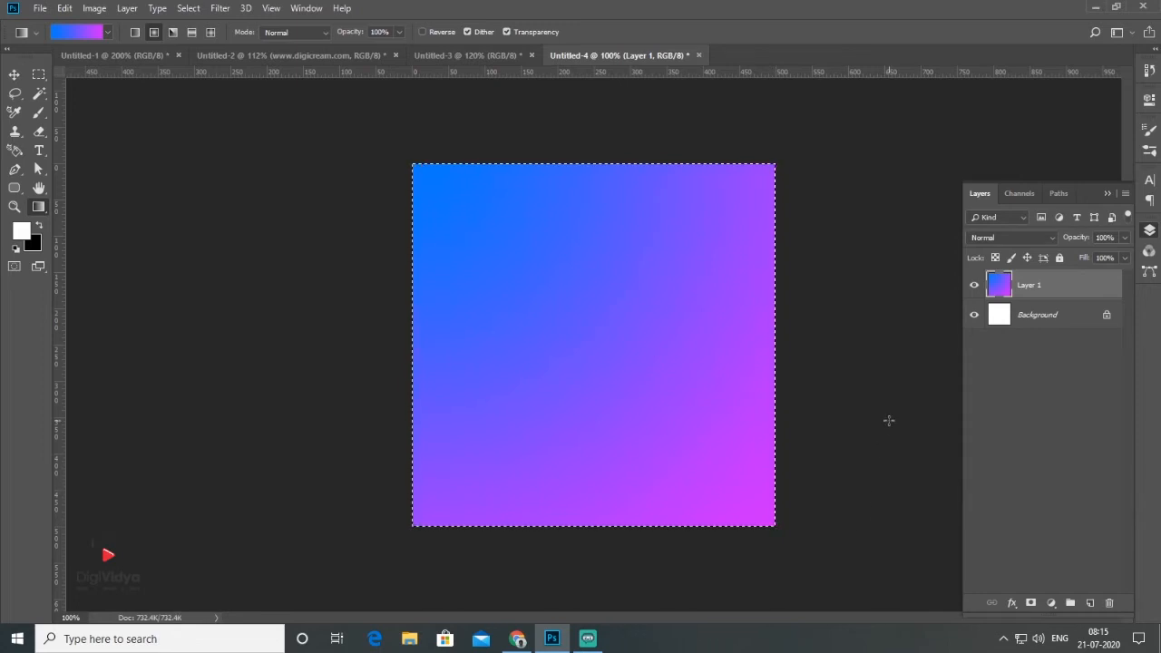
{"action": "key", "text": "ctrl+d"}
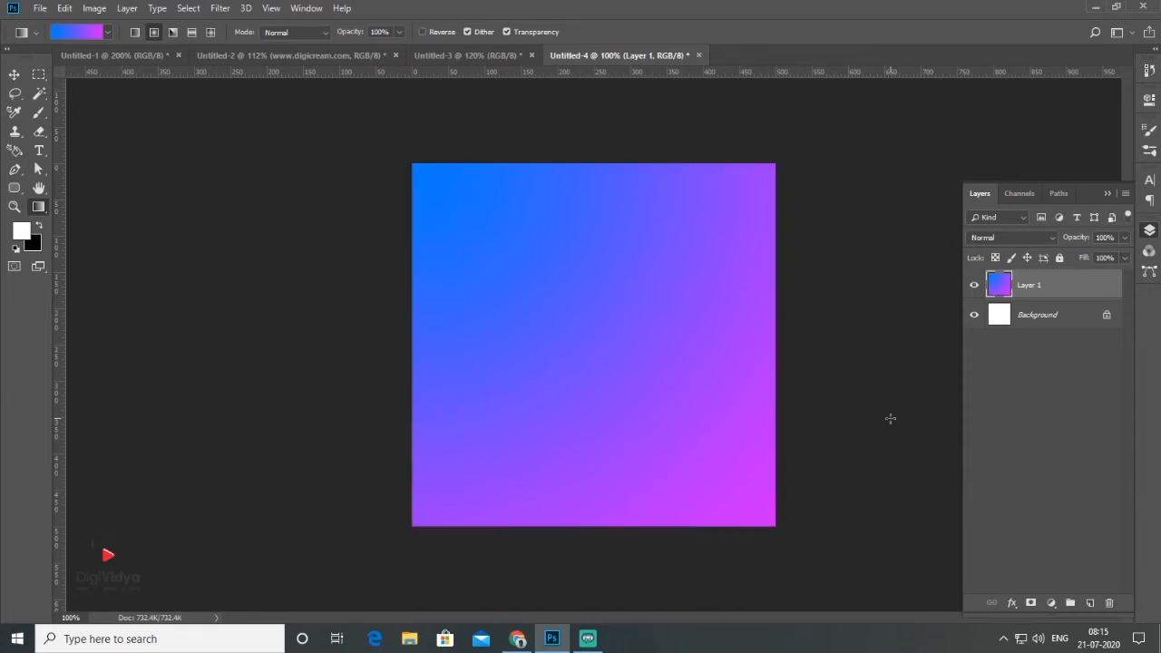
Place the yellow chevron pattern as an embedded image, blend it with Soft Light and set its opacity to 48%
{"action": "left_click", "coordinate": [37, 9]}
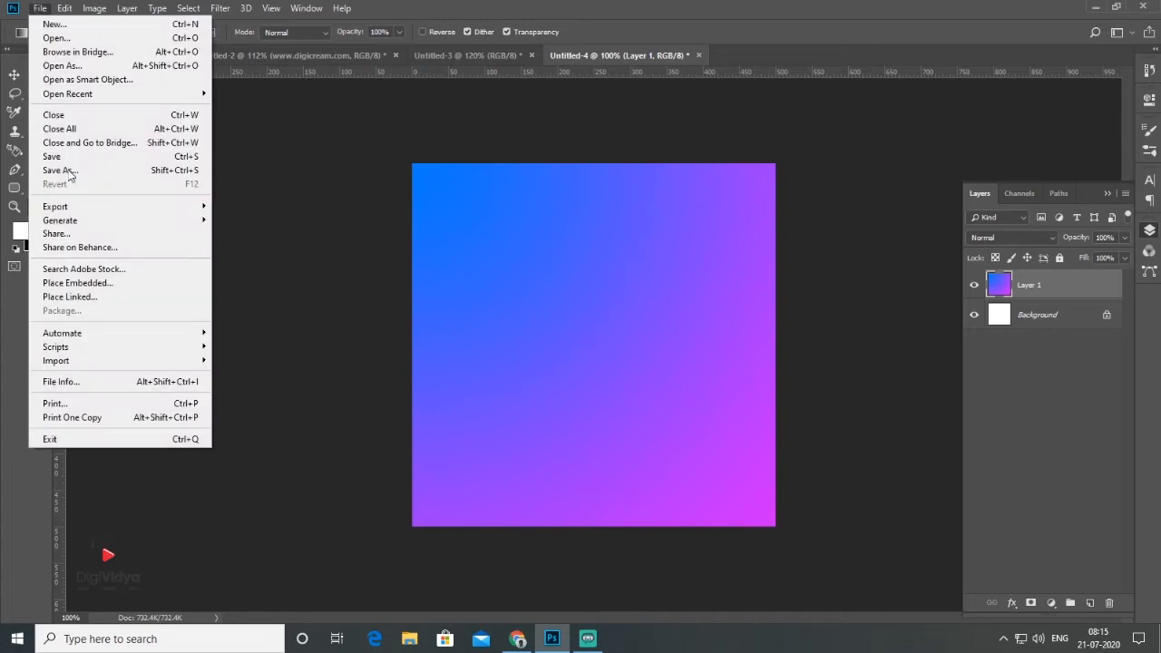
{"action": "left_click", "coordinate": [105, 286]}
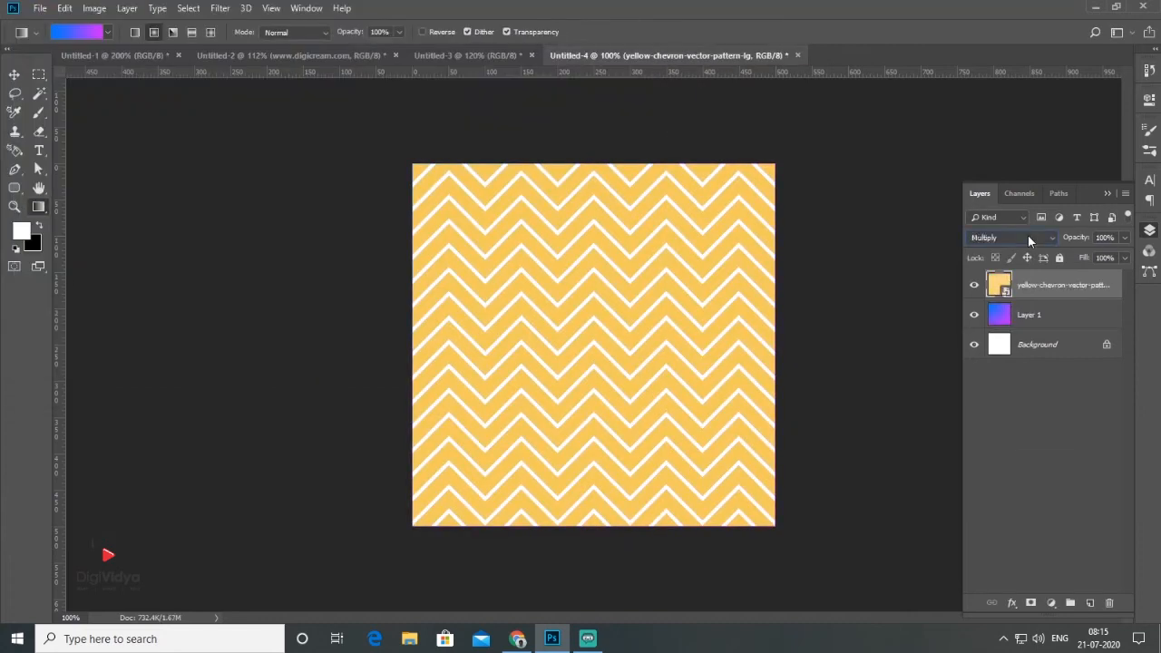
{"action": "scroll", "coordinate": [1028, 237], "scroll_direction": "down", "scroll_amount": 10}
{"action": "left_click", "coordinate": [1125, 236]}
{"action": "left_click_drag", "start_coordinate": [1124, 255], "coordinate": [1088, 258]}
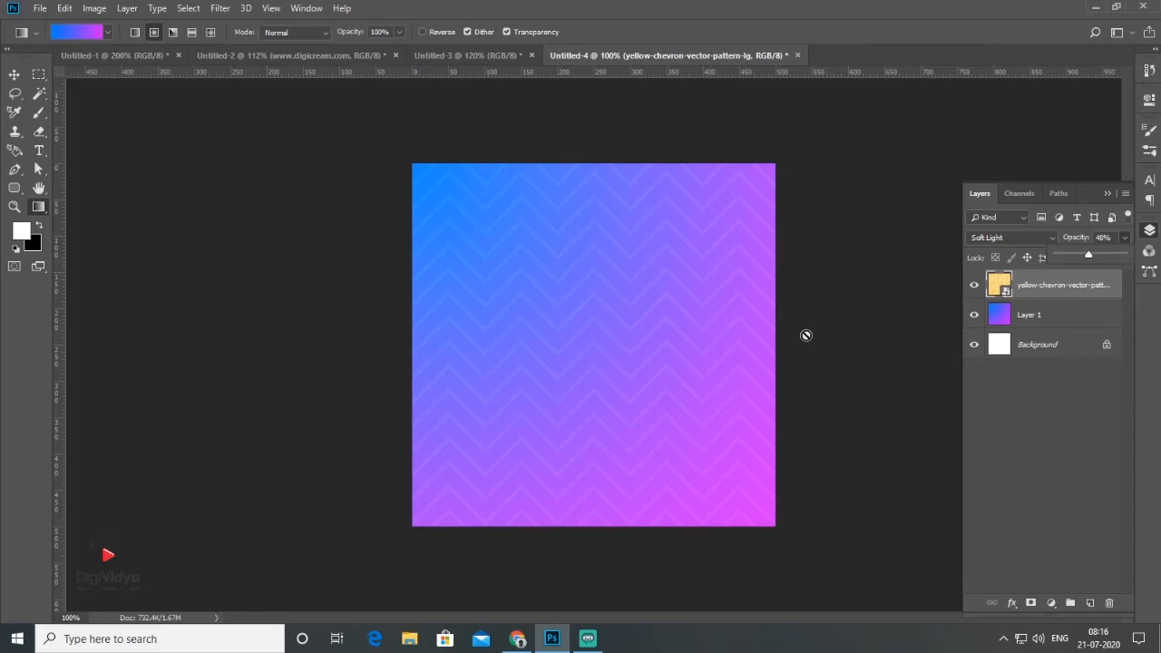
Place the home-ideal-icecreams image as an embedded layer along the canvas's lower edge
{"action": "left_click", "coordinate": [40, 8]}
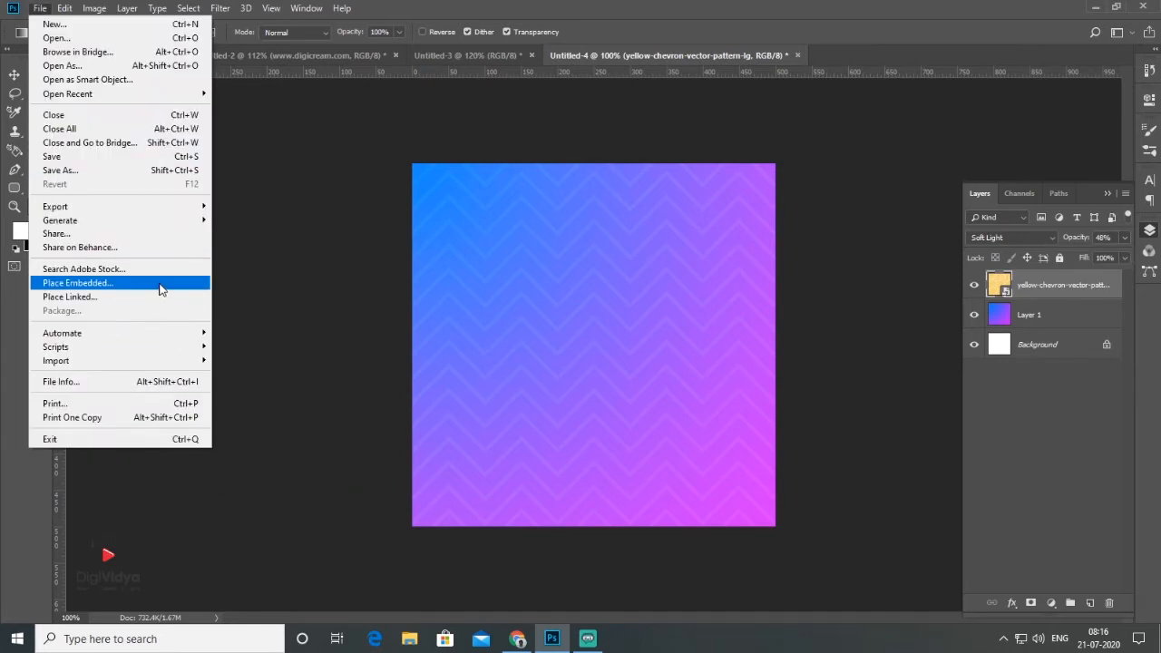
{"action": "left_click", "coordinate": [160, 287]}
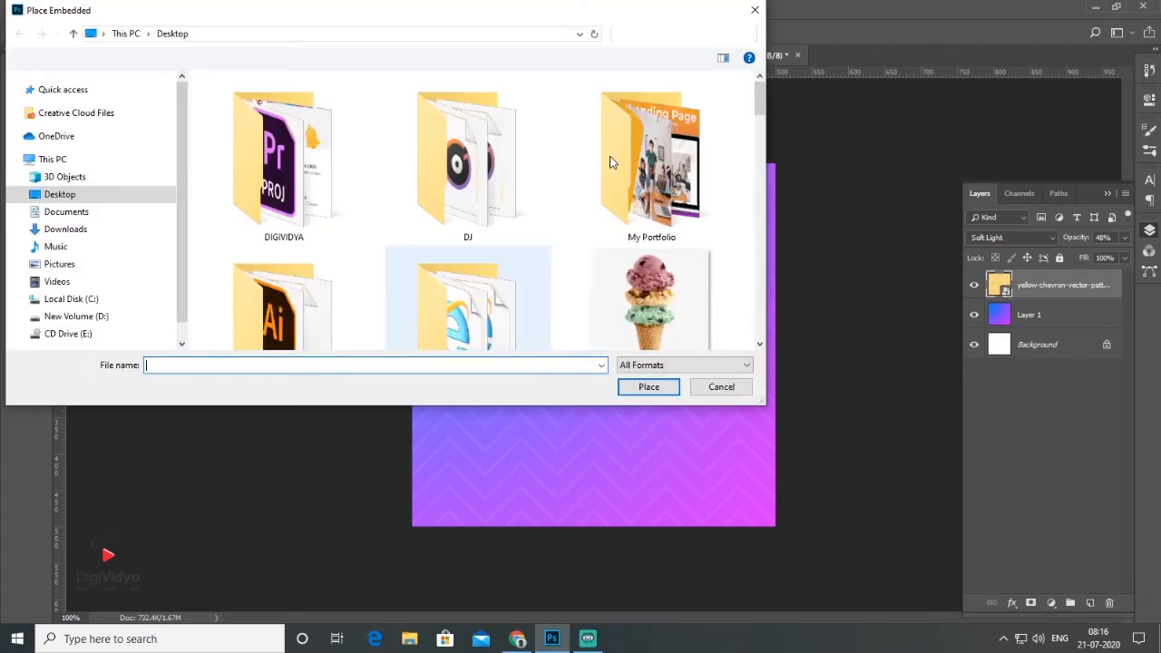
{"action": "left_click_drag", "start_coordinate": [760, 102], "coordinate": [758, 192]}
{"action": "double_click", "coordinate": [679, 309]}
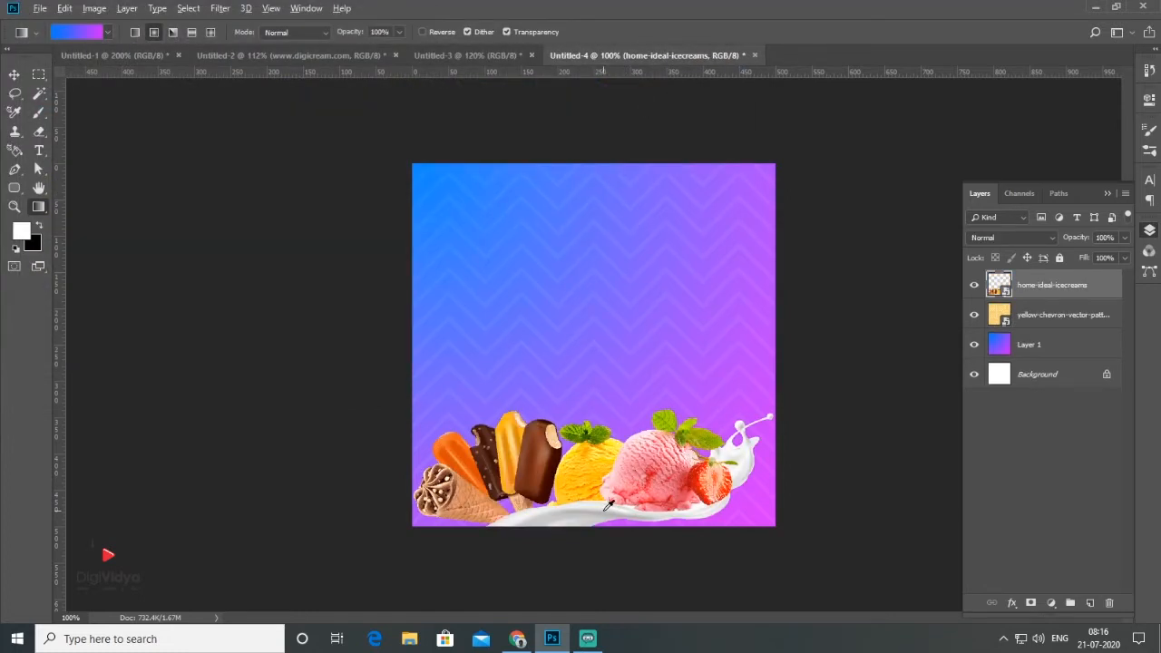
Add four margin guides slightly inside the left, upper, lower and right edges of the canvas
{"action": "left_click_drag", "start_coordinate": [67, 186], "coordinate": [419, 281]}
{"action": "left_click_drag", "start_coordinate": [499, 72], "coordinate": [505, 171]}
{"action": "left_click_drag", "start_coordinate": [60, 390], "coordinate": [774, 400]}
{"action": "left_click_drag", "start_coordinate": [832, 72], "coordinate": [832, 521]}
Add the white text "Special" above the ice creams and enlarge its font size to 42.01 pt
{"action": "key", "text": "t"}
{"action": "left_click", "coordinate": [614, 351]}
{"action": "type", "text": "Special"}
{"action": "key", "text": "ctrl+t"}
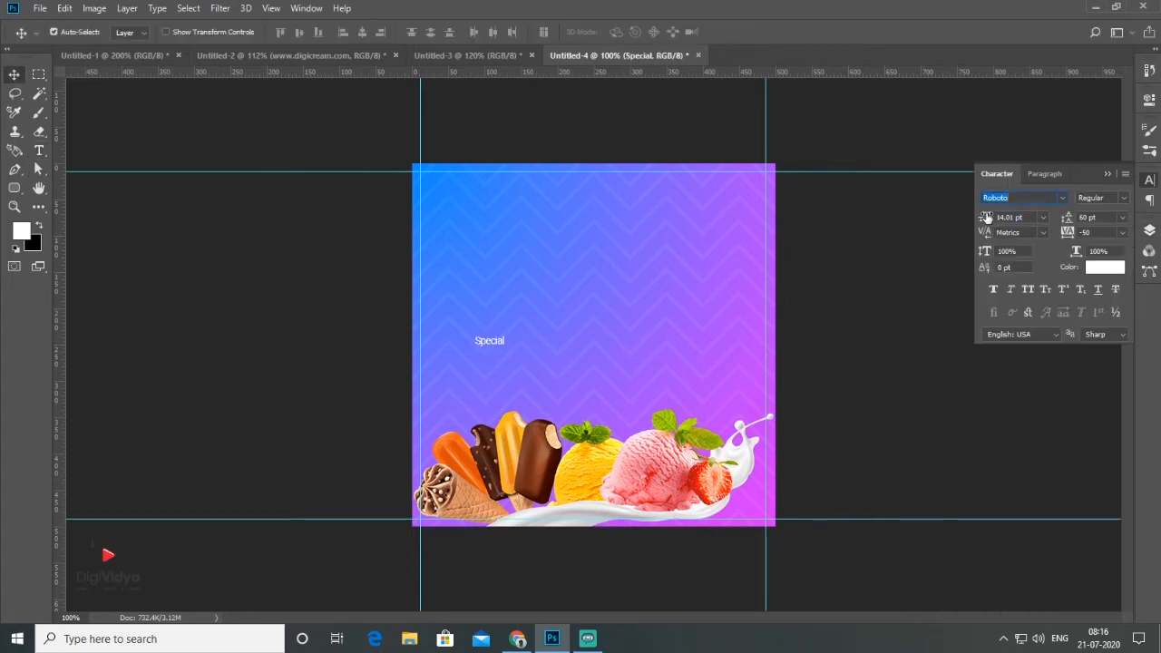
{"action": "left_click_drag", "start_coordinate": [987, 218], "coordinate": [1012, 217]}
Duplicate the "Special" text just below itself and change the copy's wording to "ICE CREAM"
{"action": "left_click_drag", "start_coordinate": [509, 345], "coordinate": [518, 390], "text": "alt"}
{"action": "key", "text": "t"}
{"action": "left_click_drag", "start_coordinate": [544, 379], "coordinate": [451, 379]}
{"action": "type", "text": "ICE CREAM"}
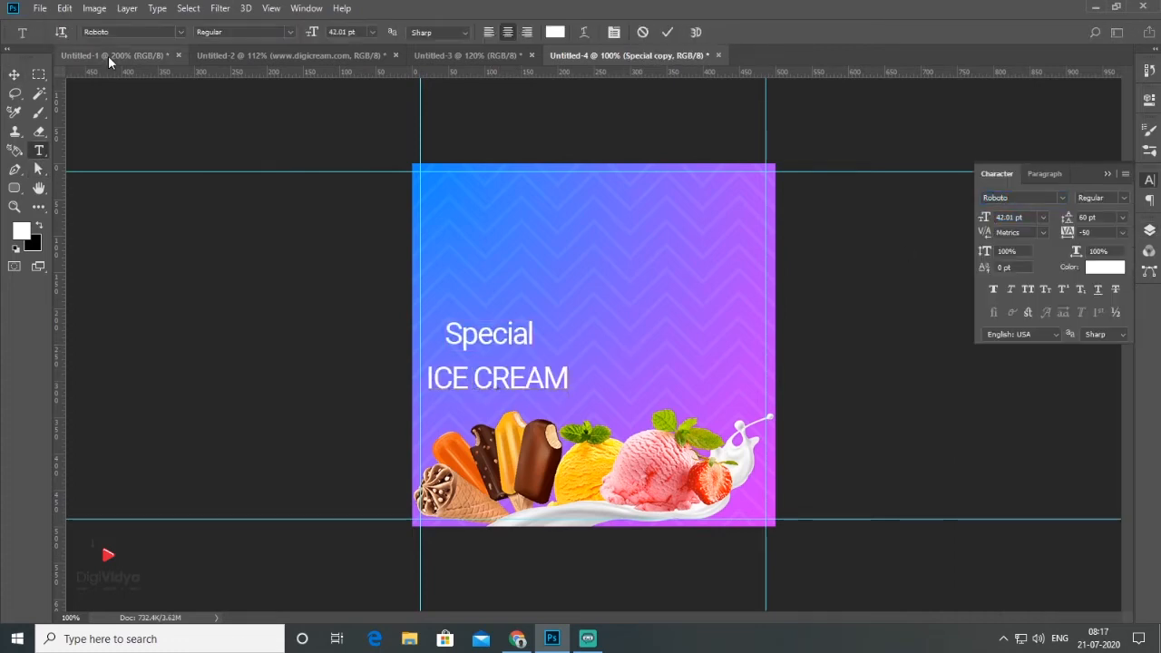
Set the "Special" text in a handwritten signature font, rescale it and make it faux bold
{"action": "left_click", "coordinate": [14, 75]}
{"action": "left_click", "coordinate": [490, 337]}
{"action": "left_click", "coordinate": [1063, 199]}
{"action": "left_click", "coordinate": [945, 270]}
{"action": "key", "text": "ctrl+t"}
{"action": "left_click_drag", "start_coordinate": [564, 360], "coordinate": [534, 358]}
{"action": "key", "text": "Return"}
{"action": "left_click", "coordinate": [994, 289]}
Set the "ICE CREAM" text in the Fatboy Slim BLTC 2 BRK font and enlarge the word CREAM
{"action": "left_click", "coordinate": [522, 383]}
{"action": "left_click", "coordinate": [1062, 198]}
{"action": "left_click", "coordinate": [945, 381]}
{"action": "key", "text": "t"}
{"action": "left_click_drag", "start_coordinate": [637, 381], "coordinate": [534, 381]}
{"action": "left_click_drag", "start_coordinate": [987, 218], "coordinate": [1005, 217]}
Align "Special" with the start of the ICE CREAM line and color it yellow
{"action": "left_click", "coordinate": [13, 74]}
{"action": "mouse_move", "coordinate": [497, 340]}
{"action": "left_mouse_down"}
{"action": "mouse_move", "coordinate": [510, 339]}
{"action": "mouse_move", "coordinate": [440, 336]}
{"action": "left_mouse_up"}
{"action": "key", "text": "t"}
{"action": "left_click", "coordinate": [1105, 267]}
{"action": "left_click", "coordinate": [1055, 288]}
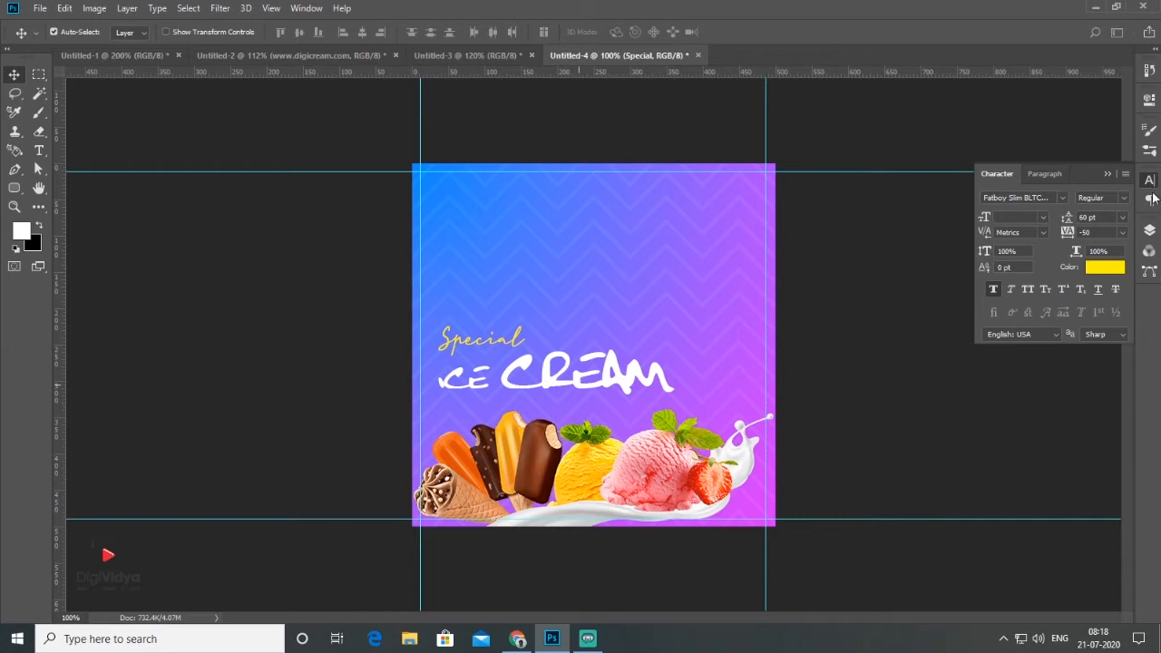
Apply a black drop shadow to the ICE CREAM text layer, slightly reducing the shadow's distance and opacity
{"action": "left_click", "coordinate": [1149, 232]}
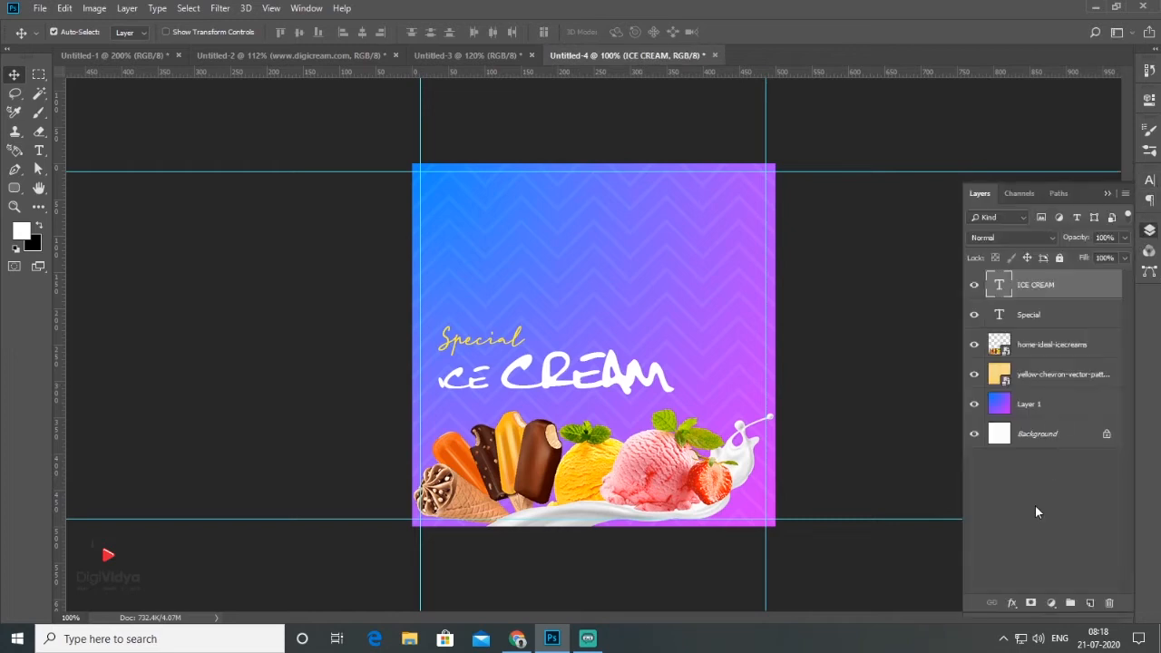
{"action": "left_click", "coordinate": [1013, 603]}
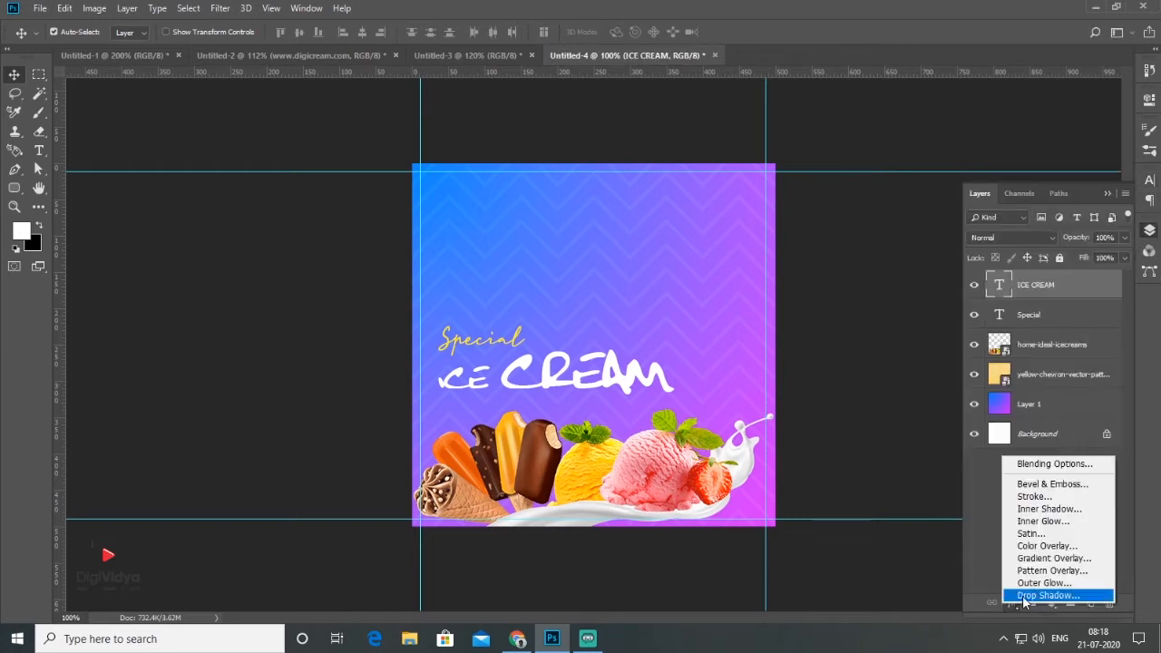
{"action": "left_click", "coordinate": [1042, 597]}
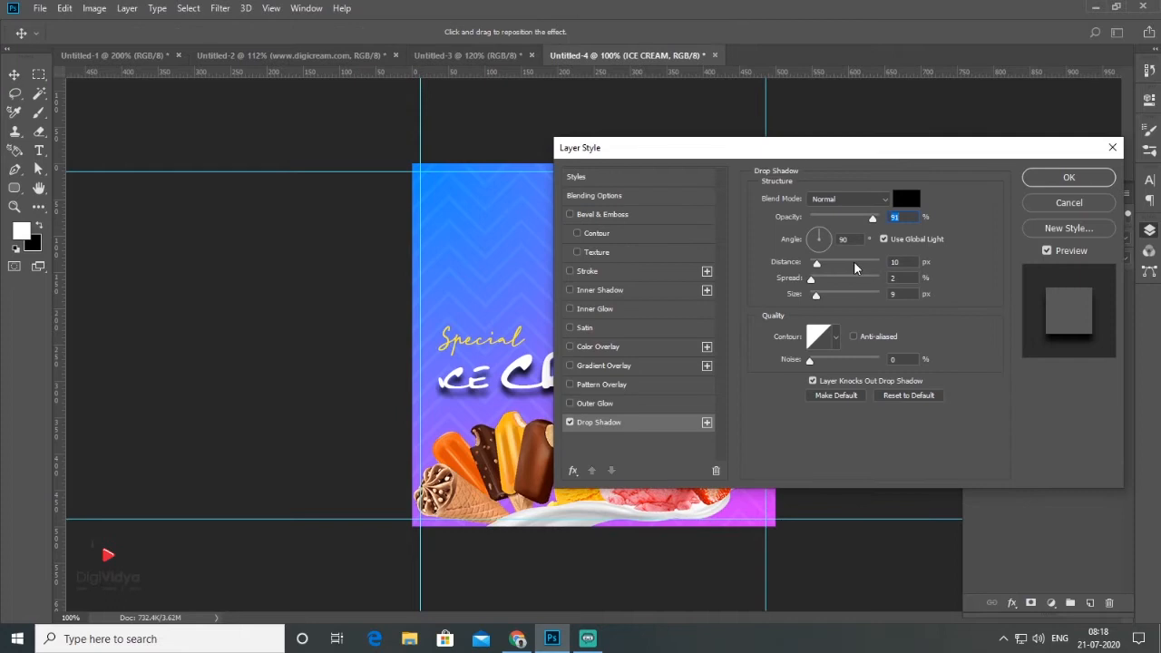
{"action": "left_click_drag", "start_coordinate": [820, 272], "coordinate": [813, 270]}
{"action": "left_click_drag", "start_coordinate": [875, 221], "coordinate": [874, 222]}
{"action": "left_click", "coordinate": [1069, 177]}
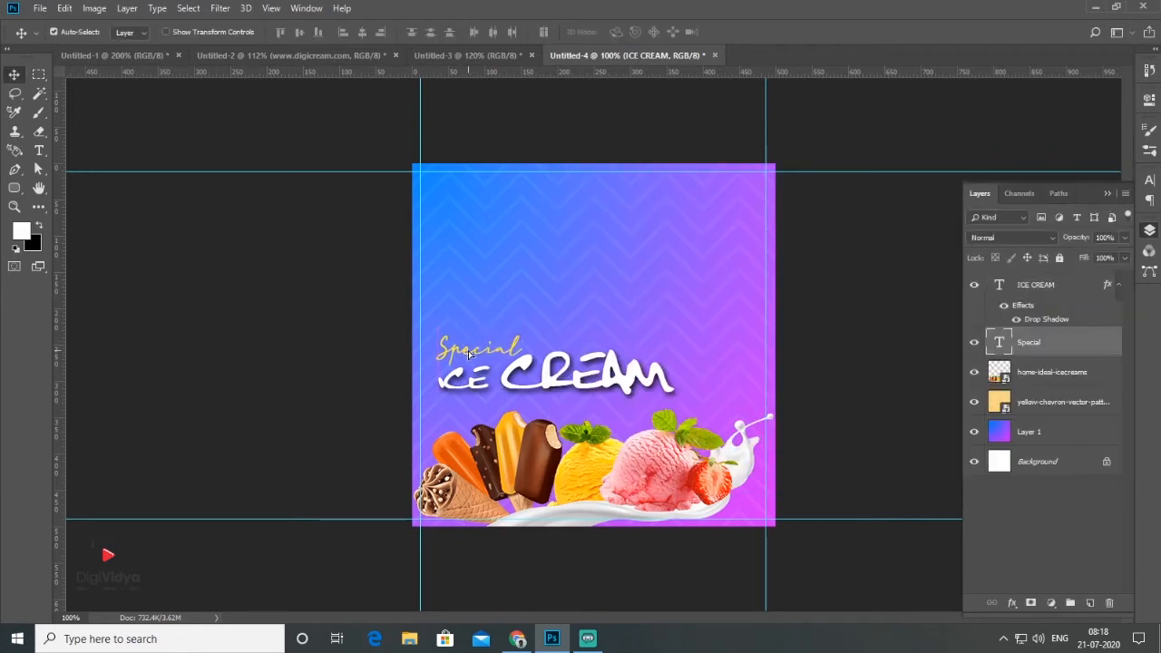
Move the Special and ICE CREAM texts together down to the ice creams and transform them to slant upward across the canvas
{"action": "left_click", "coordinate": [1053, 284], "text": "ctrl"}
{"action": "left_click_drag", "start_coordinate": [752, 311], "coordinate": [703, 412]}
{"action": "key", "text": "ctrl+t"}
{"action": "left_click_drag", "start_coordinate": [738, 361], "coordinate": [768, 351]}
{"action": "key", "text": "Return"}
Bring the home-ideal-icecreams layer above the text layers and nudge the slanted title slightly upward
{"action": "left_click_drag", "start_coordinate": [1053, 372], "coordinate": [1051, 273]}
{"action": "left_click_drag", "start_coordinate": [718, 373], "coordinate": [718, 362]}
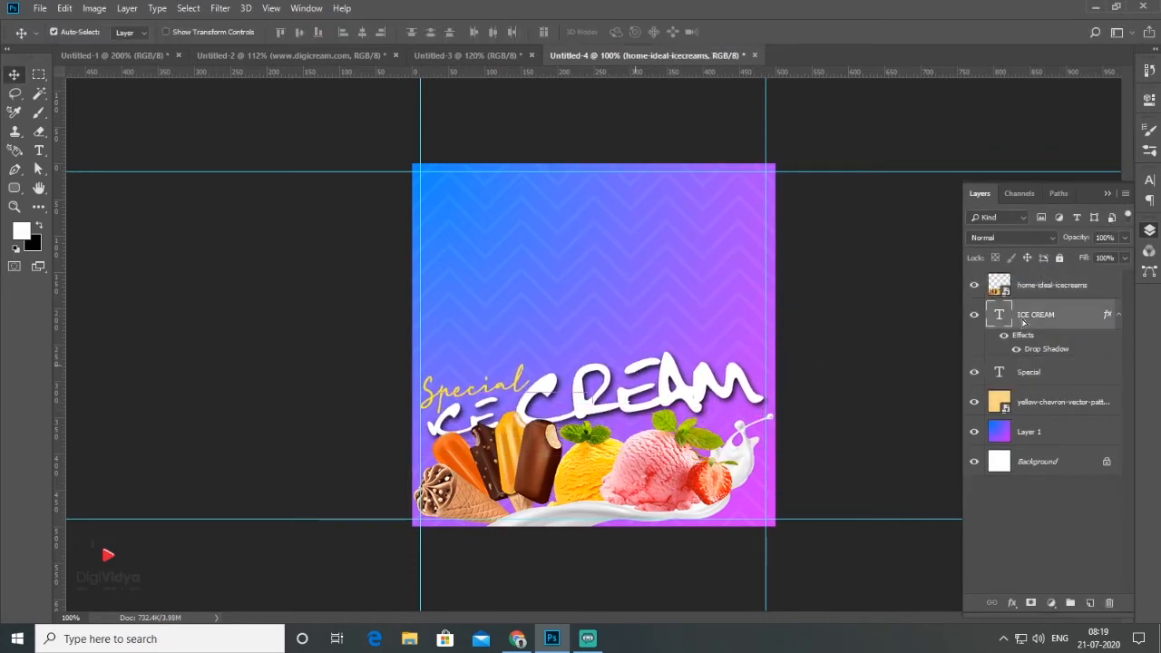
{"action": "left_click", "coordinate": [1031, 372], "text": "ctrl"}
{"action": "left_click_drag", "start_coordinate": [638, 372], "coordinate": [639, 370]}
Add a three-line text reading "NEW DELICIOUS", "ICE CREAM" and "UP TO 20% Off" in the upper part of the canvas
{"action": "key", "text": "t"}
{"action": "left_click", "coordinate": [481, 199]}
{"action": "type", "text": "NEW DELICIOUS"}
{"action": "key", "text": "Return"}
{"action": "type", "text": "ICE CREAM"}
{"action": "key", "text": "Return"}
{"action": "type", "text": "UP TO 20% Off"}
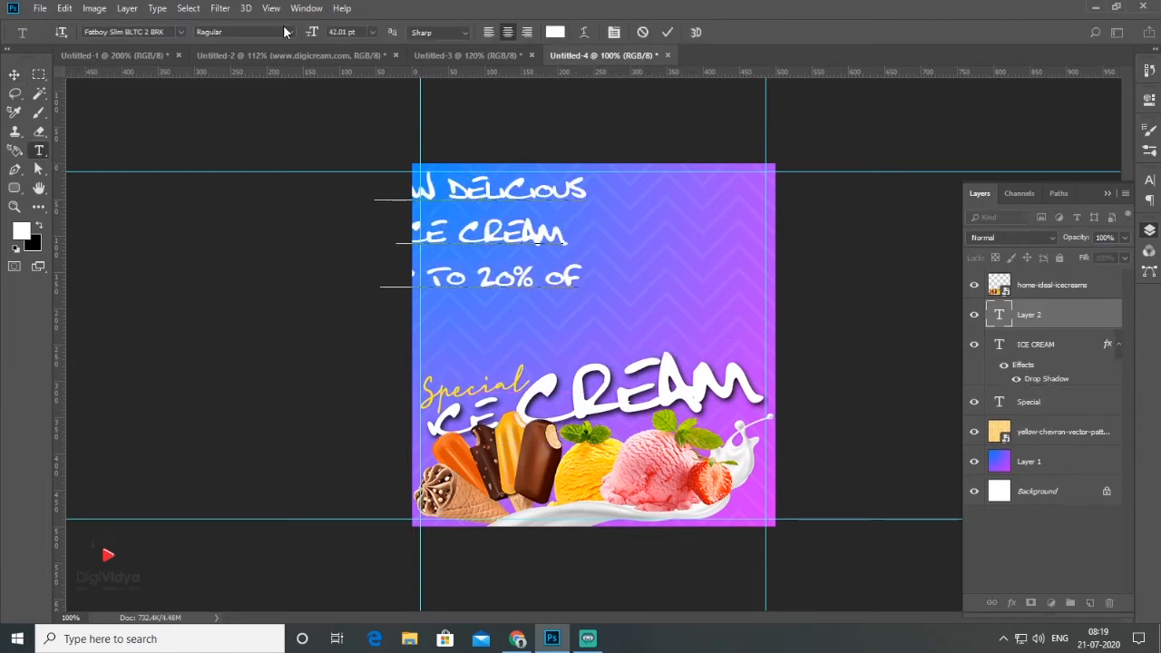
{"action": "key", "text": "ctrl+Return"}
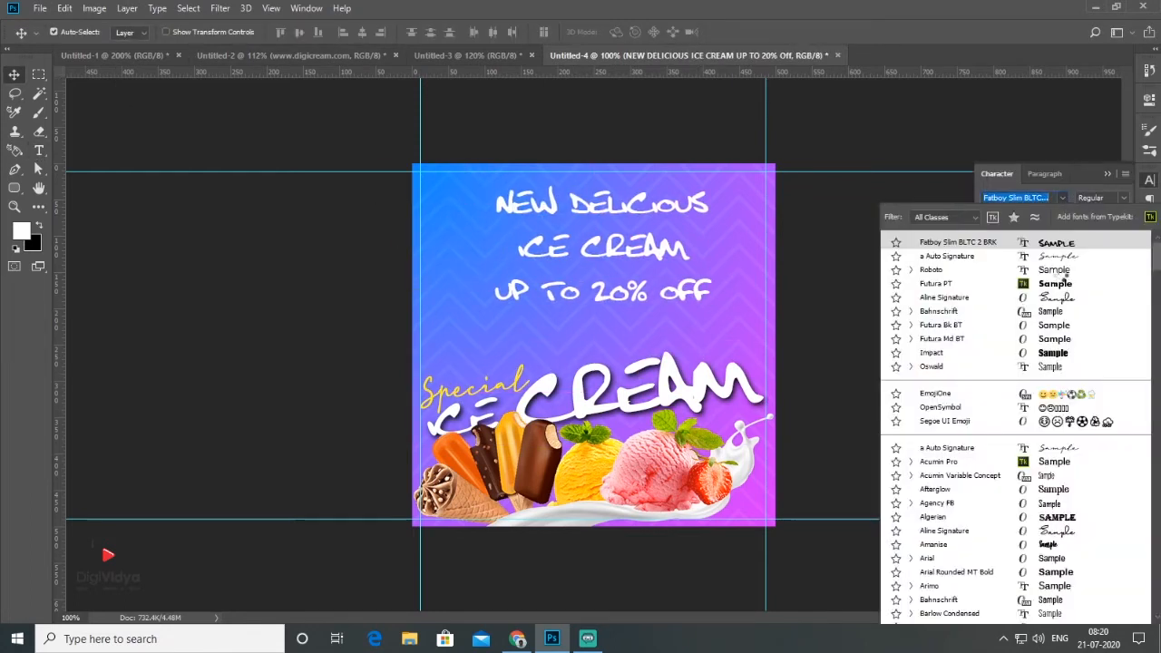
{"action": "key", "text": "Return"}
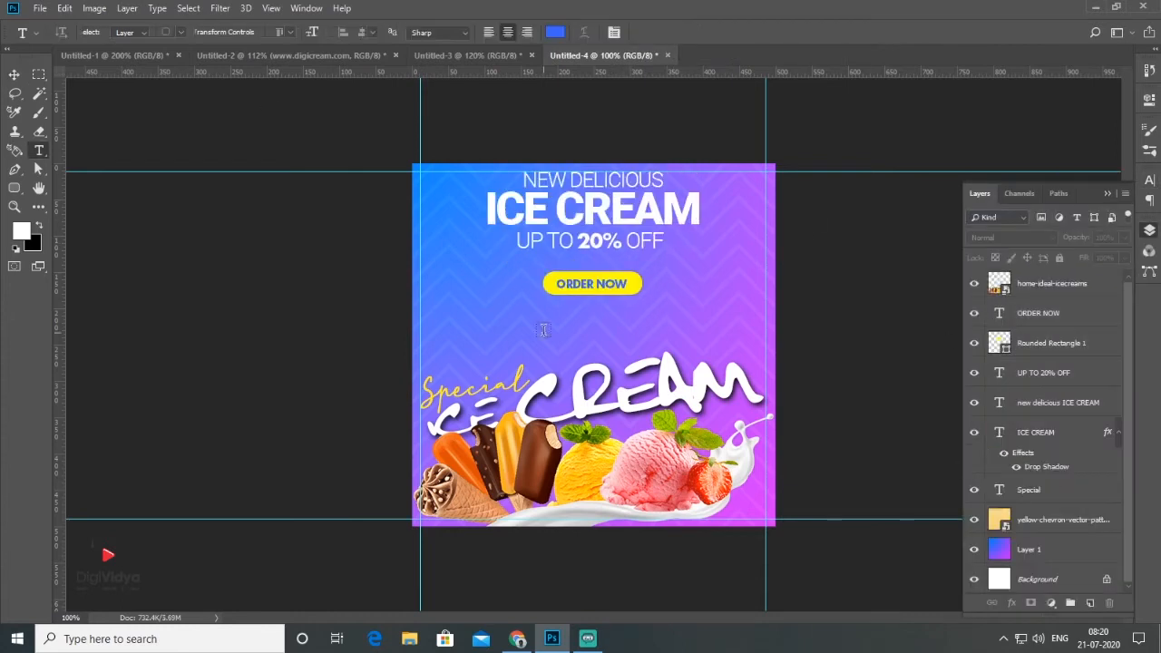
{"action": "type", "text": "www.digiicecream.com"}
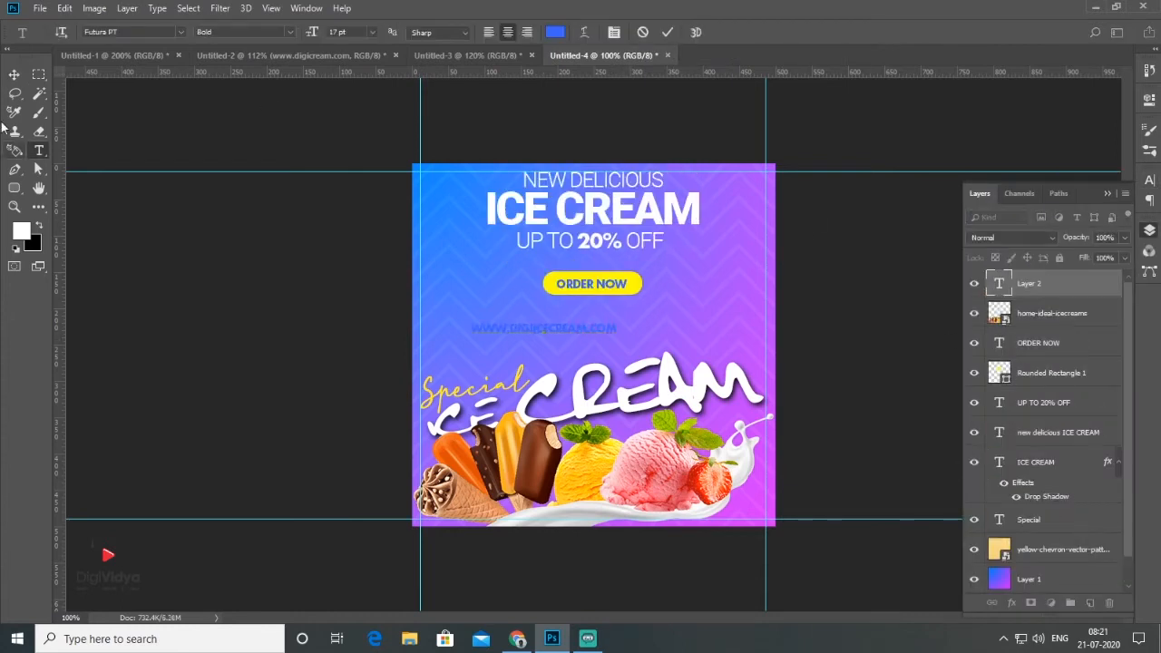
{"action": "key", "text": "ctrl+Return"}
{"action": "left_click", "coordinate": [637, 282]}
{"action": "left_click", "coordinate": [1063, 287]}
{"action": "left_click_drag", "start_coordinate": [615, 329], "coordinate": [662, 308]}
{"action": "left_click", "coordinate": [1108, 173]}
{"action": "left_click", "coordinate": [1043, 238]}
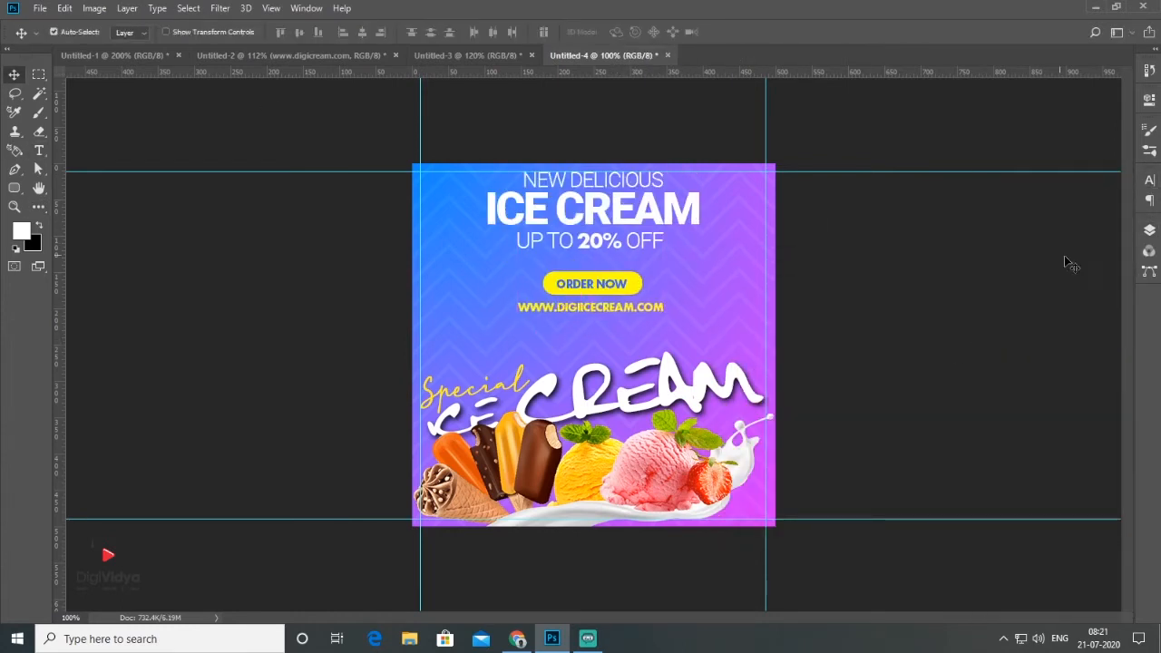
Copy the Instagram, Facebook and YouTube icons from Untitled-1 into the lower-right corner of the Untitled-4 design
{"action": "left_click", "coordinate": [114, 56]}
{"action": "left_click_drag", "start_coordinate": [725, 497], "coordinate": [738, 275]}
{"action": "left_click_drag", "start_coordinate": [916, 335], "coordinate": [712, 490]}
{"action": "left_click_drag", "start_coordinate": [727, 508], "coordinate": [754, 515]}
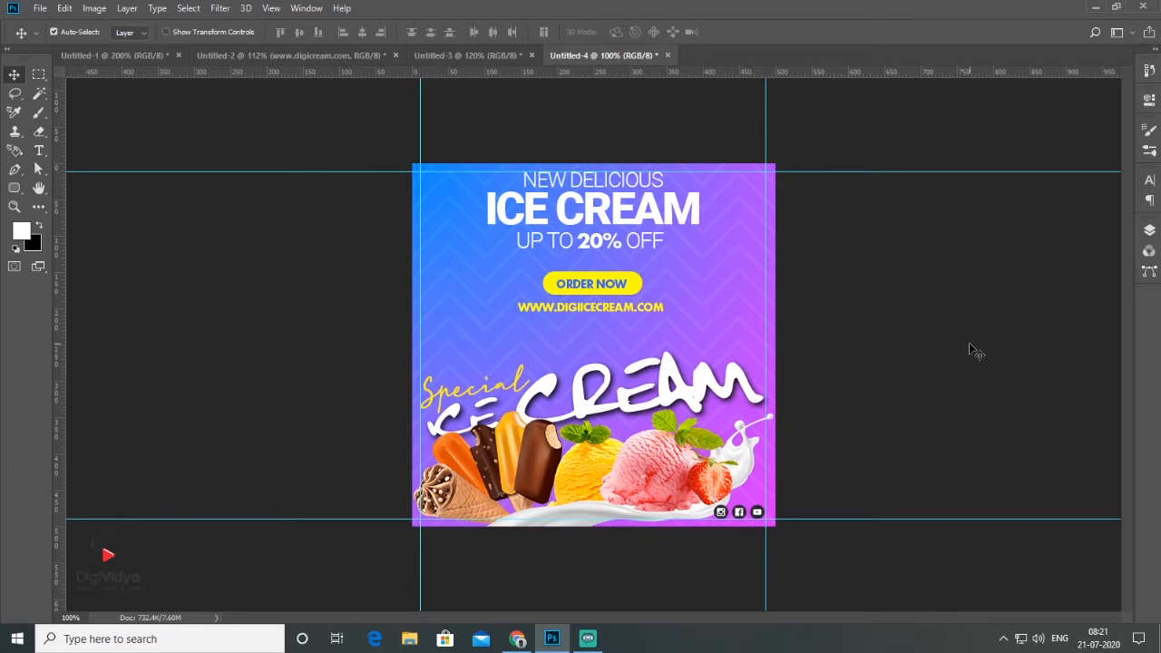
Create another new 500 x 500 px RGB document at 72 pixels/inch with a white background
{"action": "left_click", "coordinate": [36, 12]}
{"action": "left_click", "coordinate": [64, 37]}
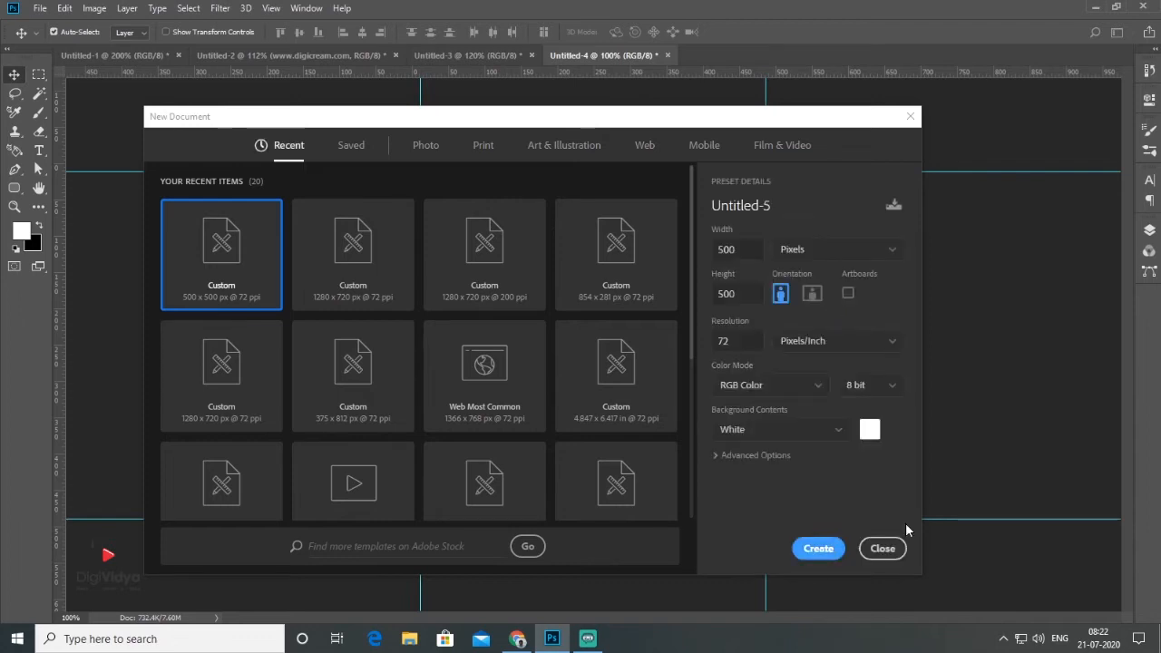
{"action": "key", "text": "Return"}
Draw a closed Pen path with a wavy upper edge descending across the canvas and the rest enclosing the area below it
{"action": "key", "text": "p"}
{"action": "left_click", "coordinate": [395, 262]}
{"action": "left_click_drag", "start_coordinate": [499, 264], "coordinate": [534, 291]}
{"action": "left_click_drag", "start_coordinate": [541, 366], "coordinate": [581, 373]}
{"action": "left_click_drag", "start_coordinate": [661, 308], "coordinate": [707, 330]}
{"action": "left_click_drag", "start_coordinate": [704, 378], "coordinate": [739, 403]}
{"action": "left_click", "coordinate": [812, 403]}
{"action": "left_click", "coordinate": [818, 539]}
{"action": "left_click_drag", "start_coordinate": [657, 579], "coordinate": [590, 581]}
{"action": "left_click_drag", "start_coordinate": [409, 570], "coordinate": [353, 547]}
{"action": "left_click_drag", "start_coordinate": [326, 458], "coordinate": [337, 421]}
{"action": "left_click", "coordinate": [395, 264]}
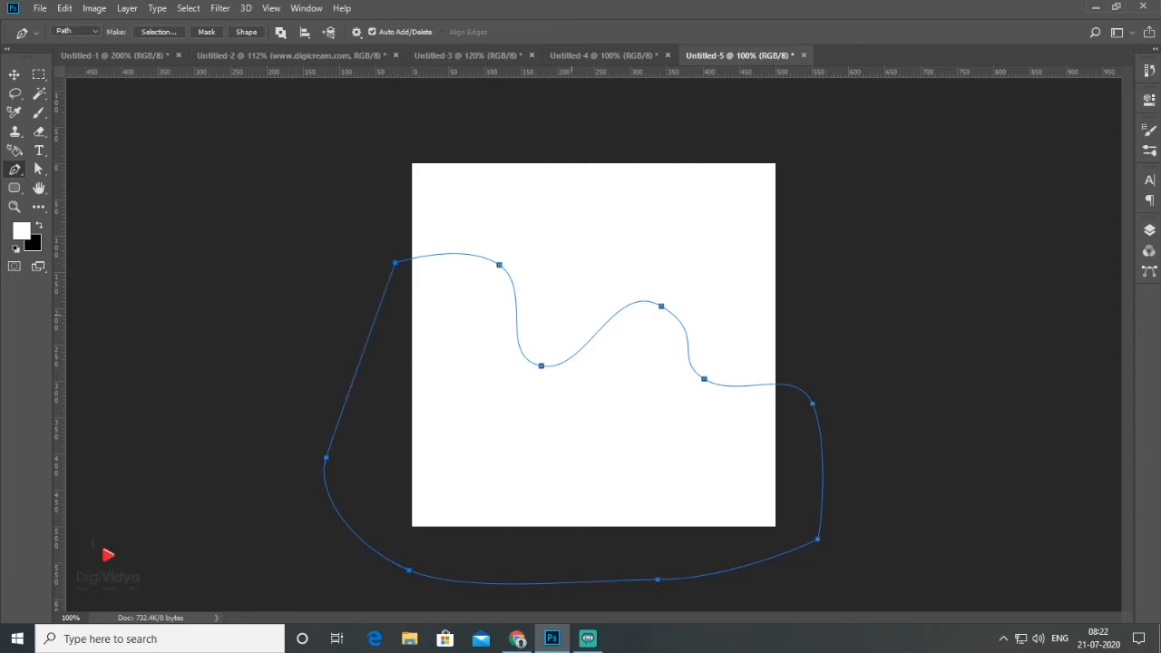
Load the closed wavy work path as a selection and add a new layer above the Background
{"action": "left_click", "coordinate": [1150, 232]}
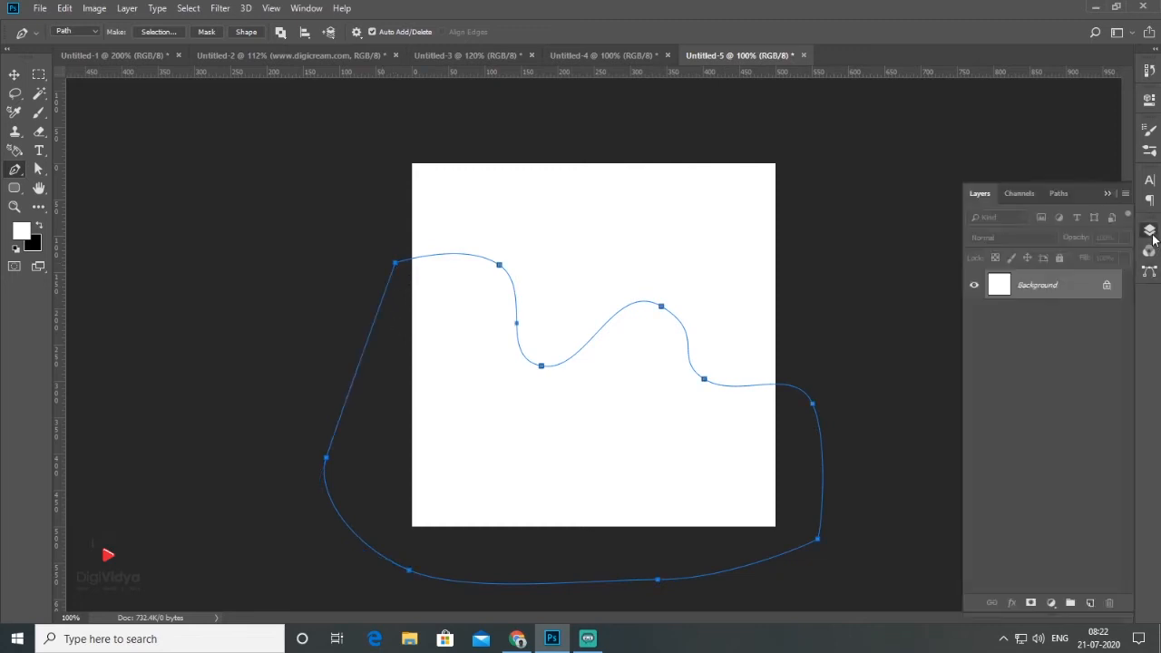
{"action": "left_click", "coordinate": [1059, 194]}
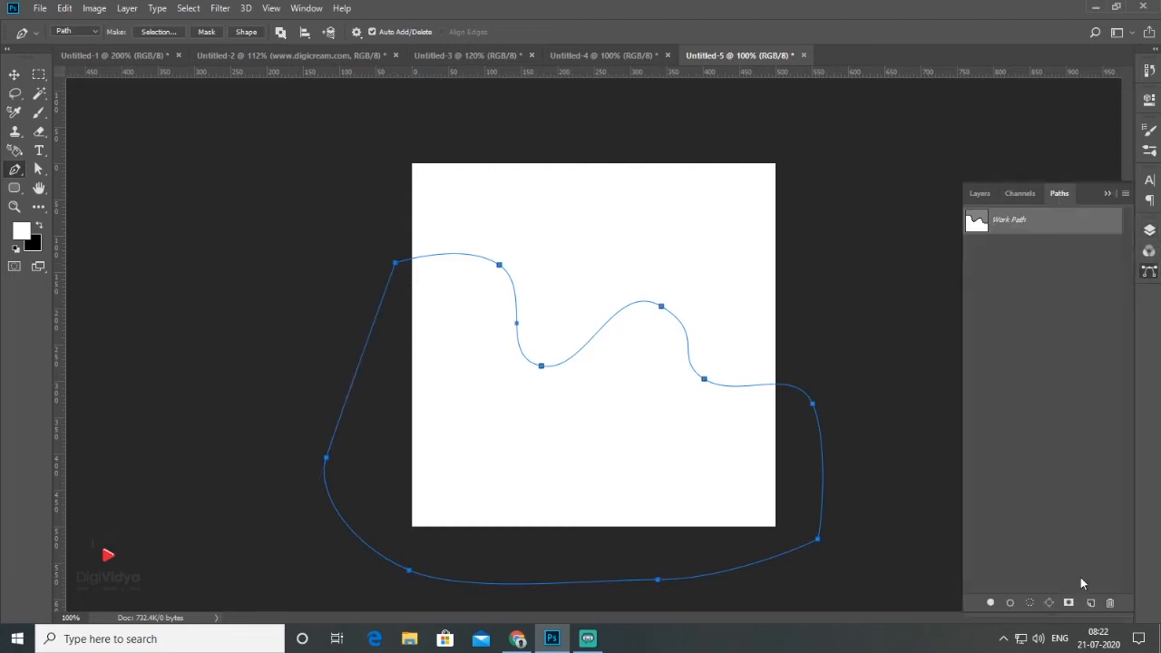
{"action": "left_click", "coordinate": [1030, 604]}
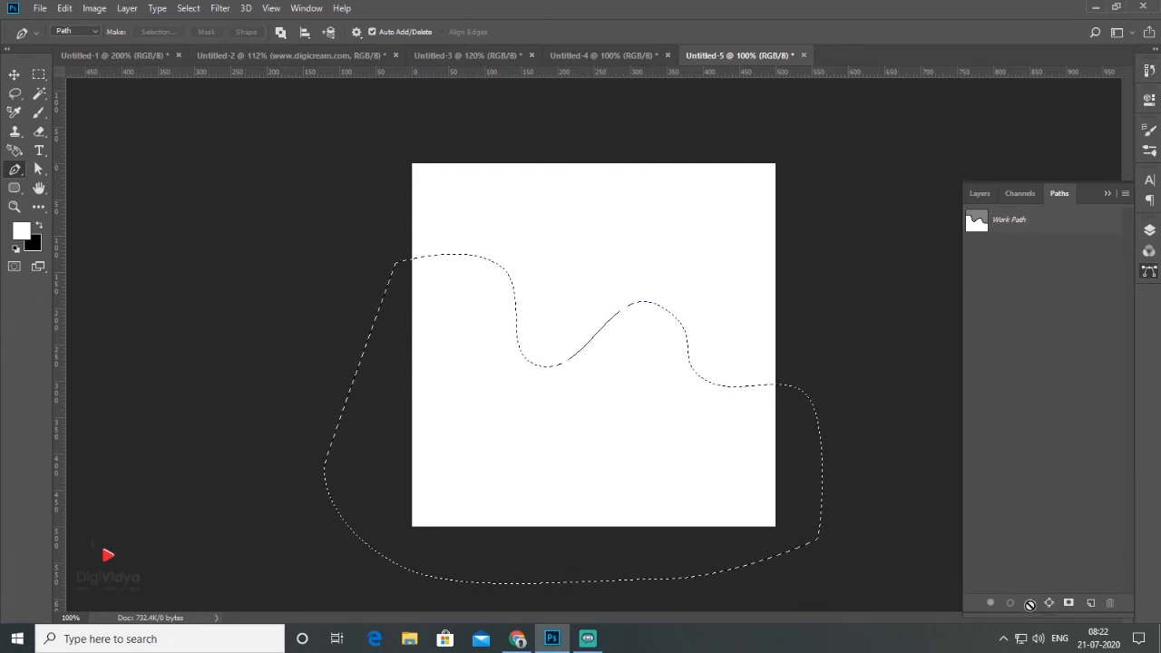
{"action": "left_click", "coordinate": [979, 193]}
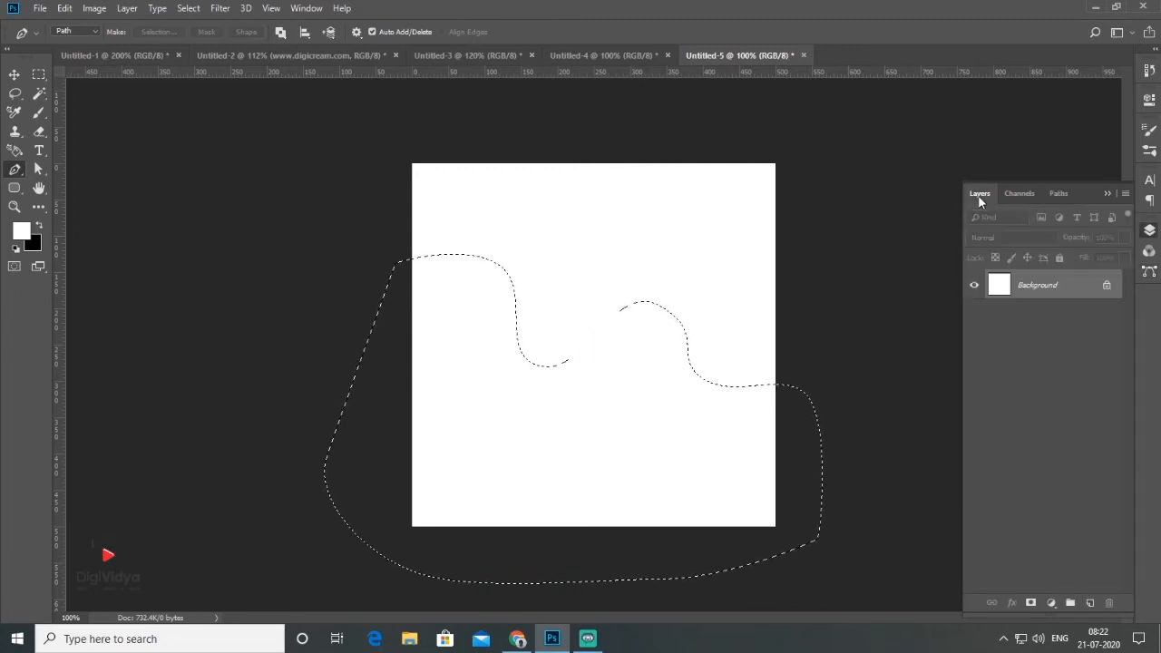
{"action": "left_click", "coordinate": [1090, 603]}
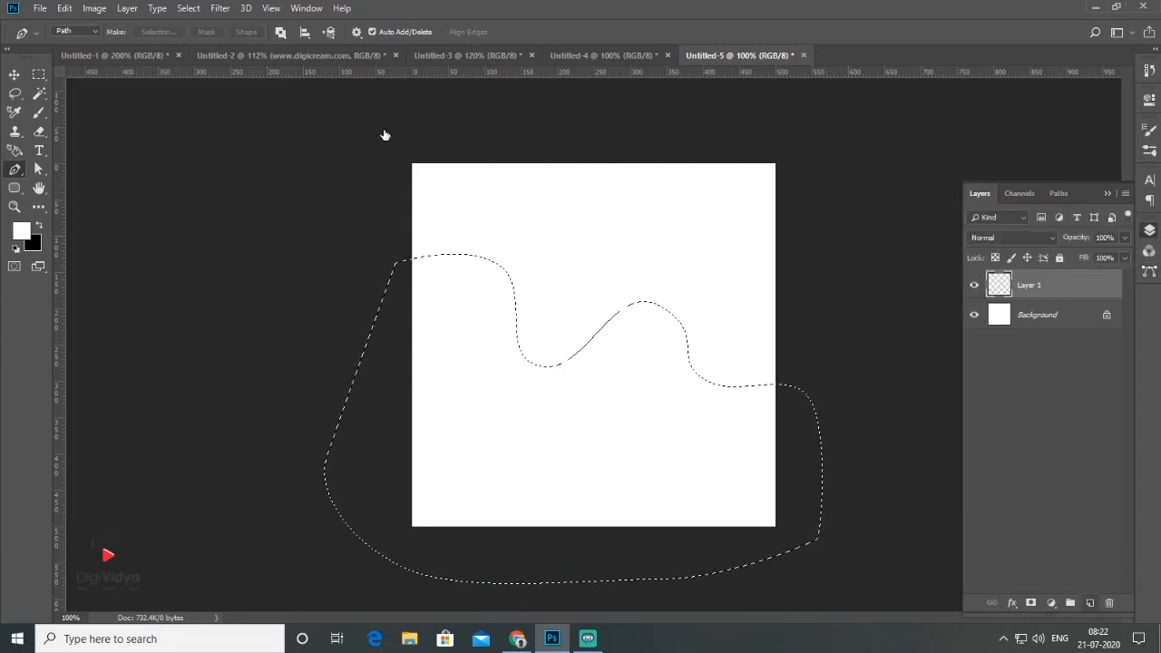
Fill the wavy selection with light pink on the new layer and deselect it
{"action": "left_click", "coordinate": [26, 233]}
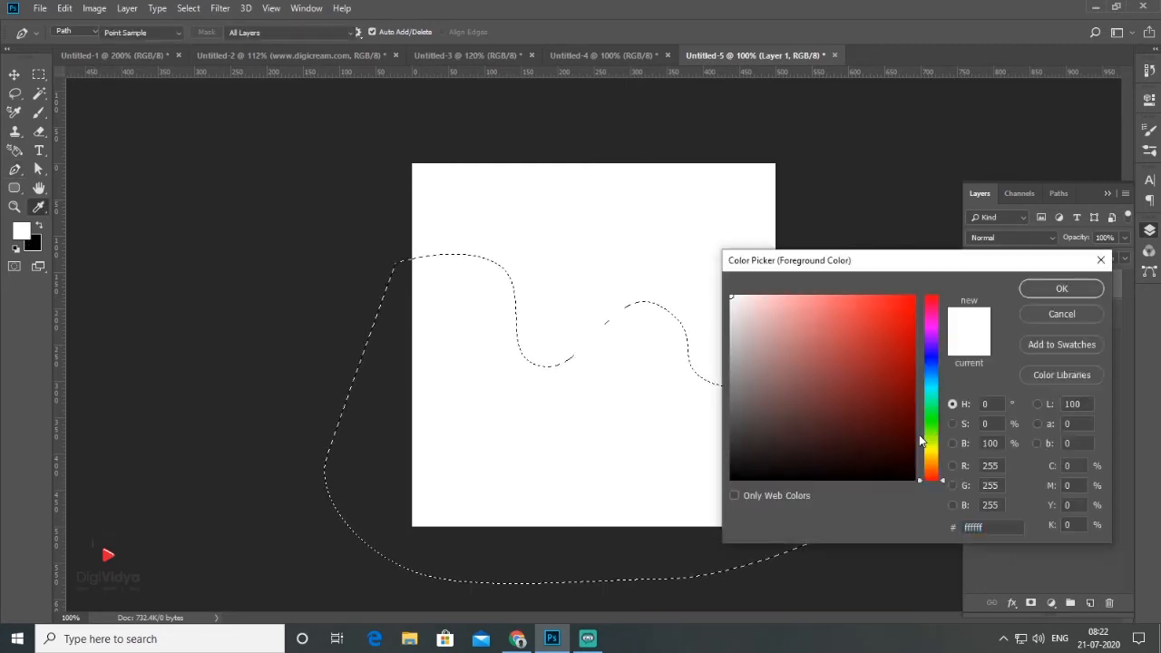
{"action": "left_click", "coordinate": [940, 345]}
{"action": "left_click_drag", "start_coordinate": [943, 343], "coordinate": [940, 327]}
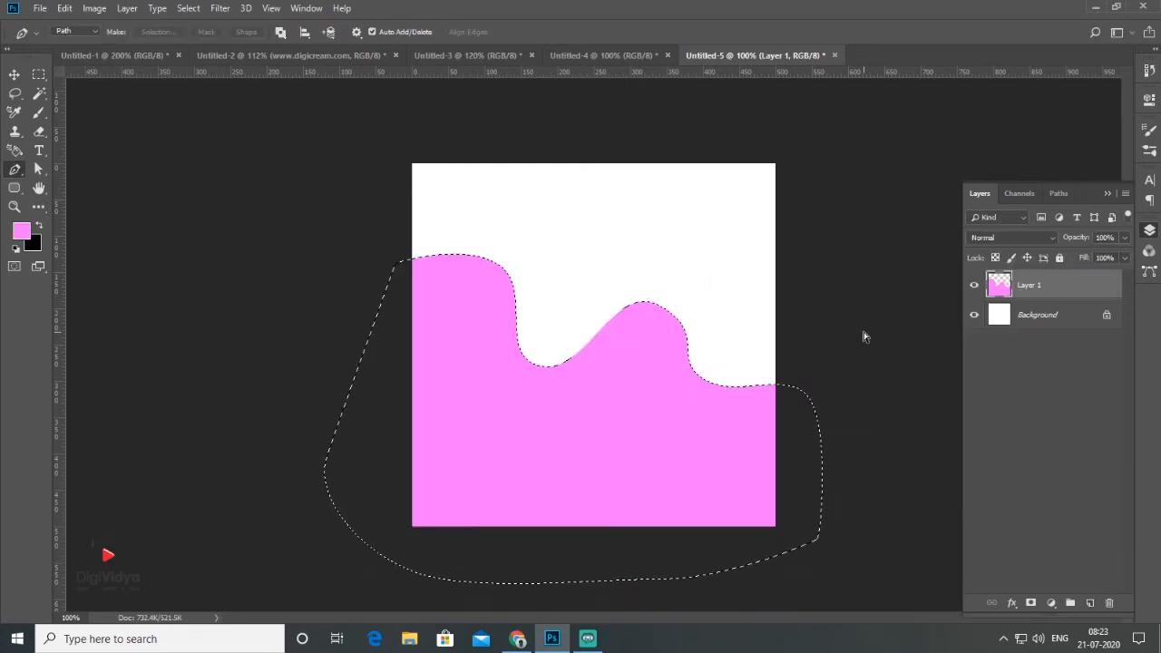
{"action": "key", "text": "ctrl+d"}
Place the embedded ice cream image eat-2300531_960_720 at the bottom center of the canvas
{"action": "left_click", "coordinate": [40, 8]}
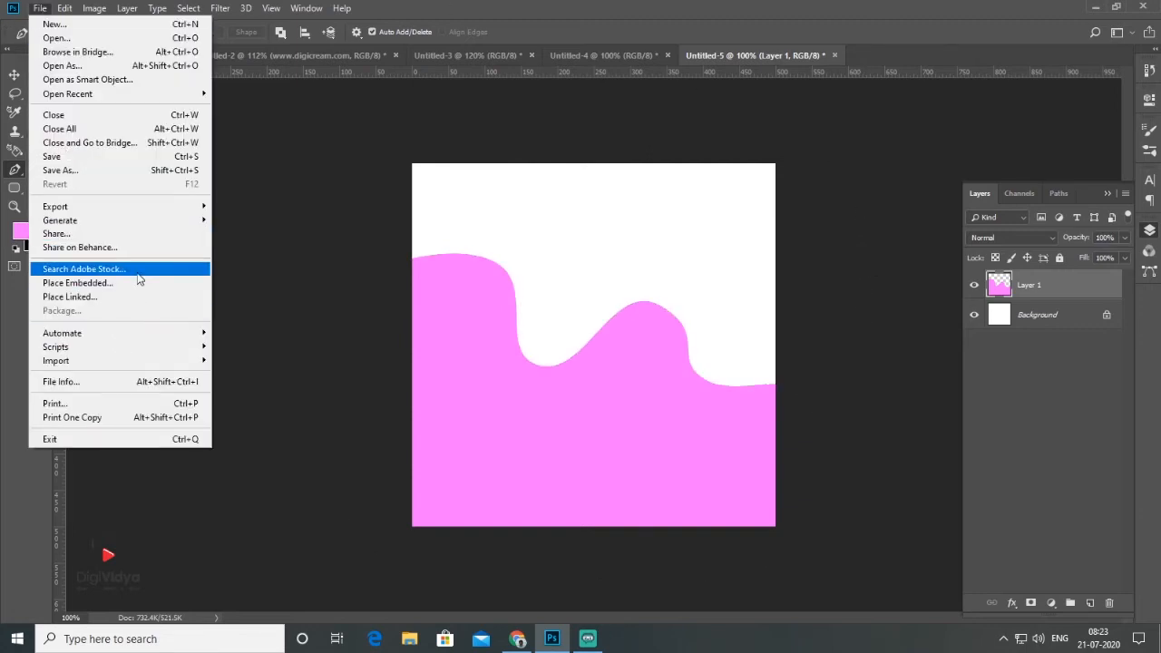
{"action": "left_click", "coordinate": [138, 287]}
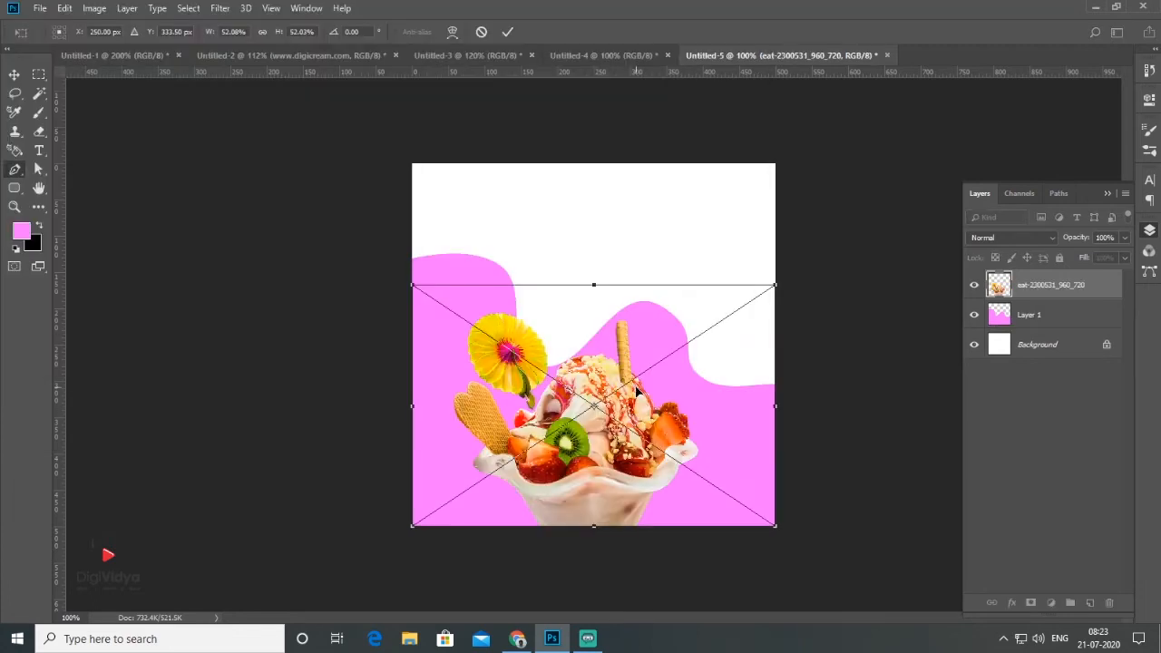
{"action": "key", "text": "Return"}
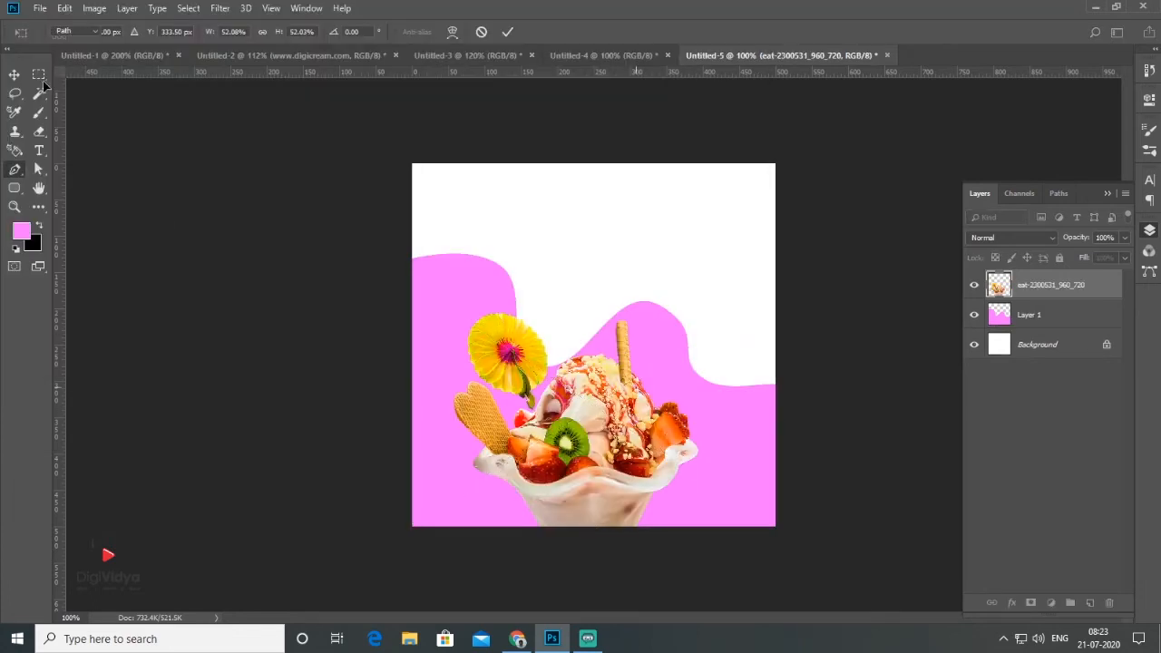
Create a blue-filled circle behind the flower and ice cream, on a new layer below the ice cream image, and deselect it
{"action": "left_click", "coordinate": [41, 78]}
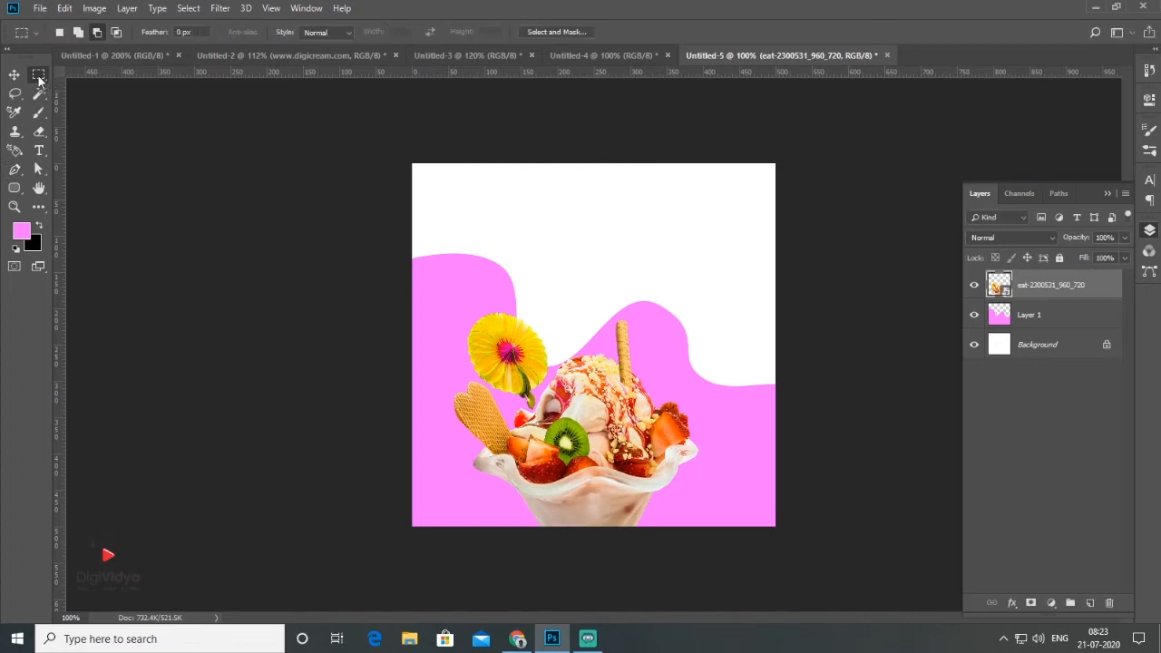
{"action": "right_click", "coordinate": [38, 79]}
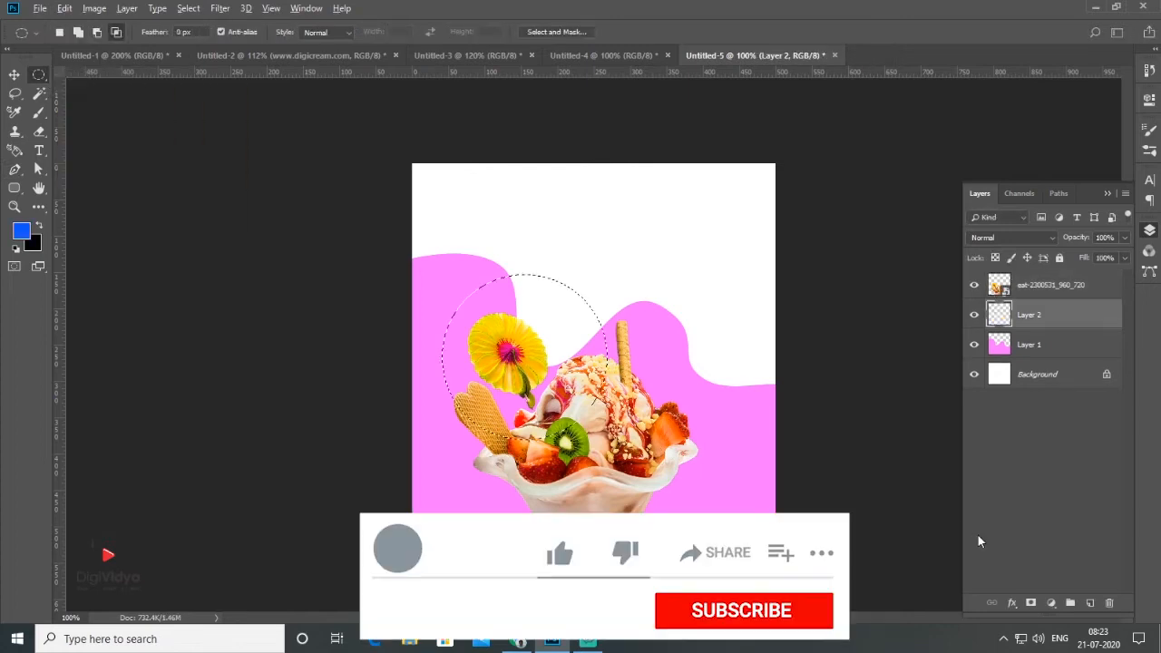
{"action": "key", "text": "alt+BackSpace"}
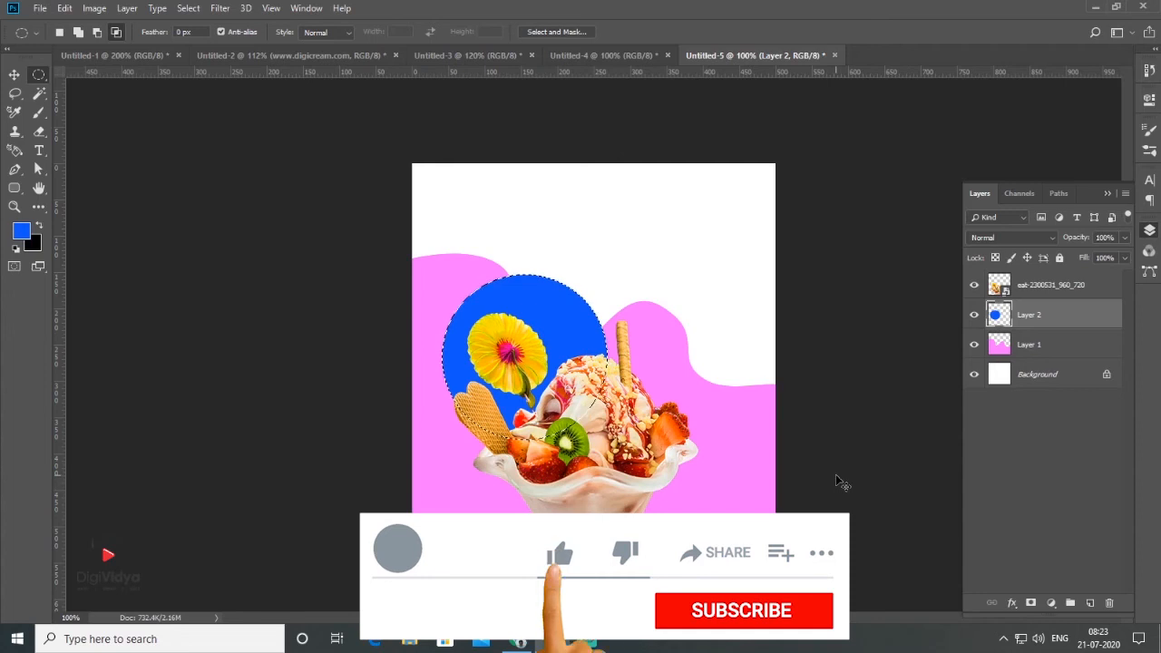
{"action": "key", "text": "ctrl+d"}
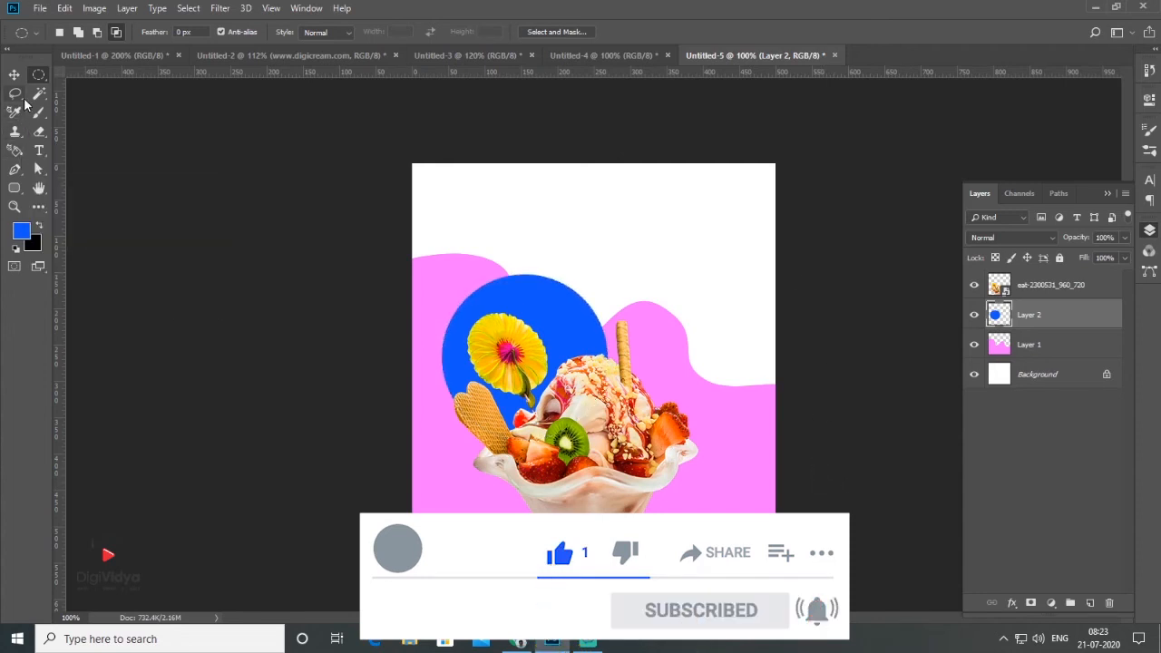
Draw a second closed Pen path with a wavy upper edge near the pink shape's edge, enclosing the canvas area below it
{"action": "left_click", "coordinate": [16, 170]}
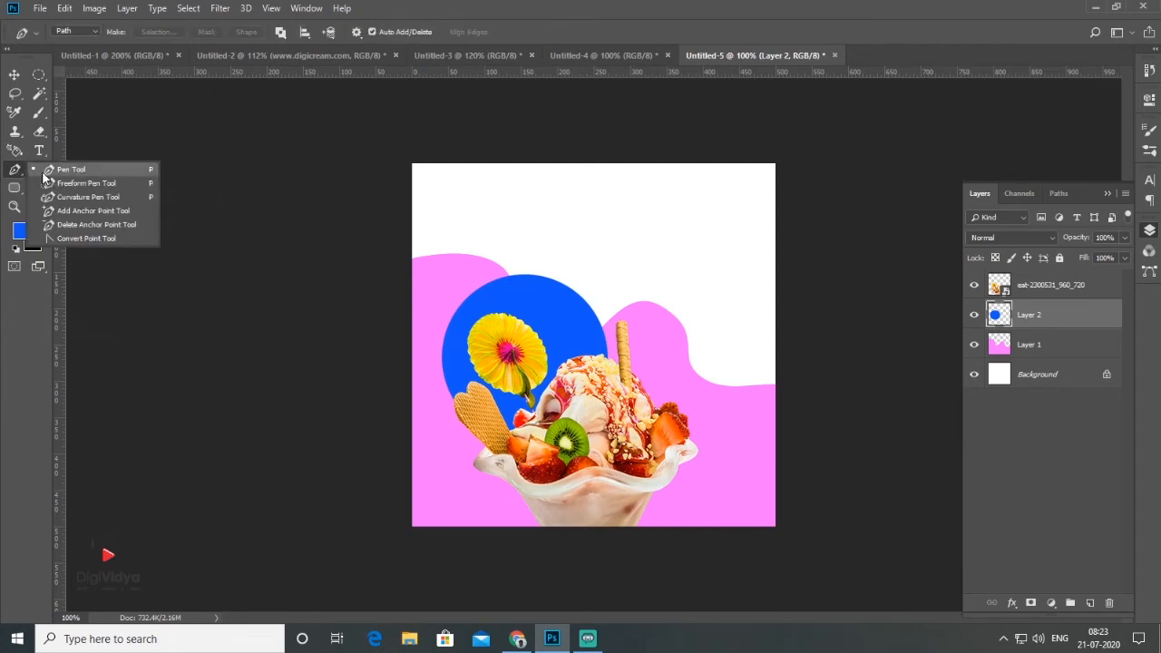
{"action": "left_click", "coordinate": [66, 170]}
{"action": "left_click_drag", "start_coordinate": [496, 257], "coordinate": [531, 282]}
{"action": "left_click", "coordinate": [783, 415]}
{"action": "left_click", "coordinate": [824, 383]}
{"action": "left_click", "coordinate": [765, 581]}
{"action": "left_click", "coordinate": [414, 566]}
{"action": "left_click", "coordinate": [293, 461]}
{"action": "left_click", "coordinate": [311, 336]}
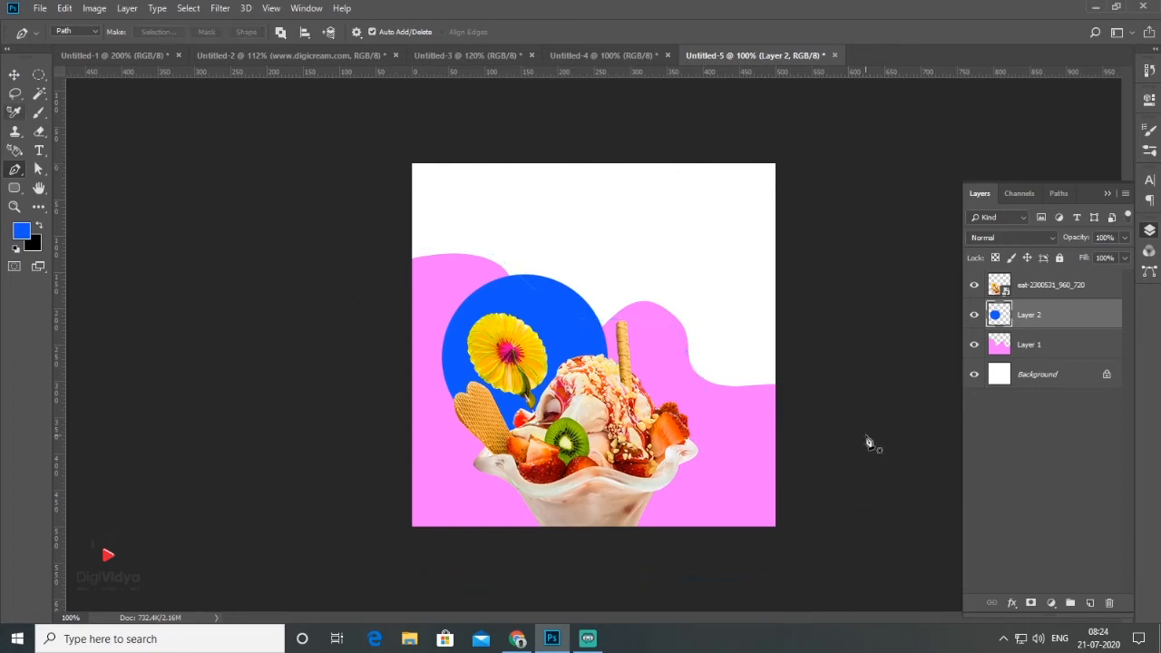
Convert the second wavy path to a selection and outline it with a 2 px blue stroke on a new layer above the pink shape
{"action": "key", "text": "ctrl+Return"}
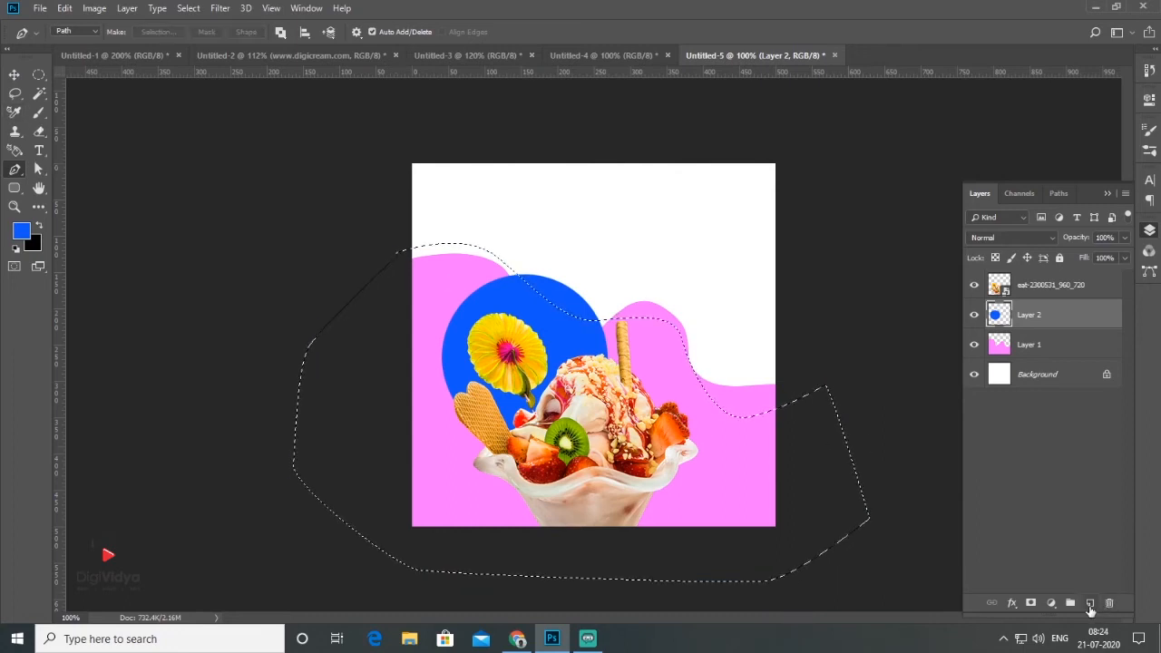
{"action": "double_click", "coordinate": [1029, 344]}
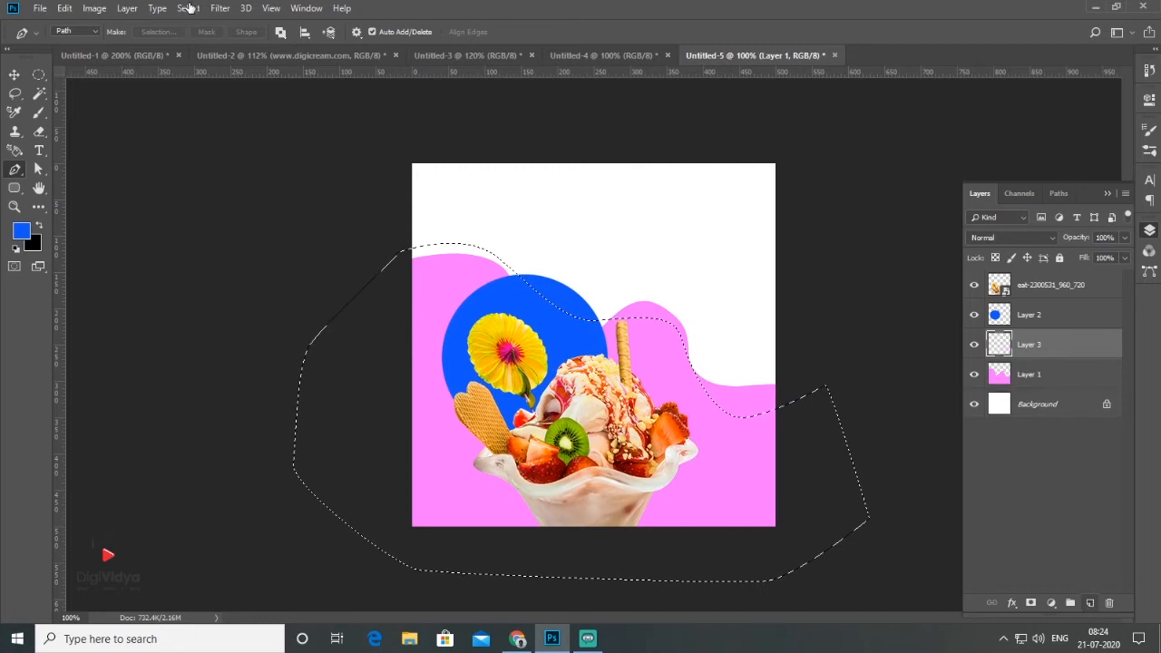
{"action": "left_click", "coordinate": [94, 8]}
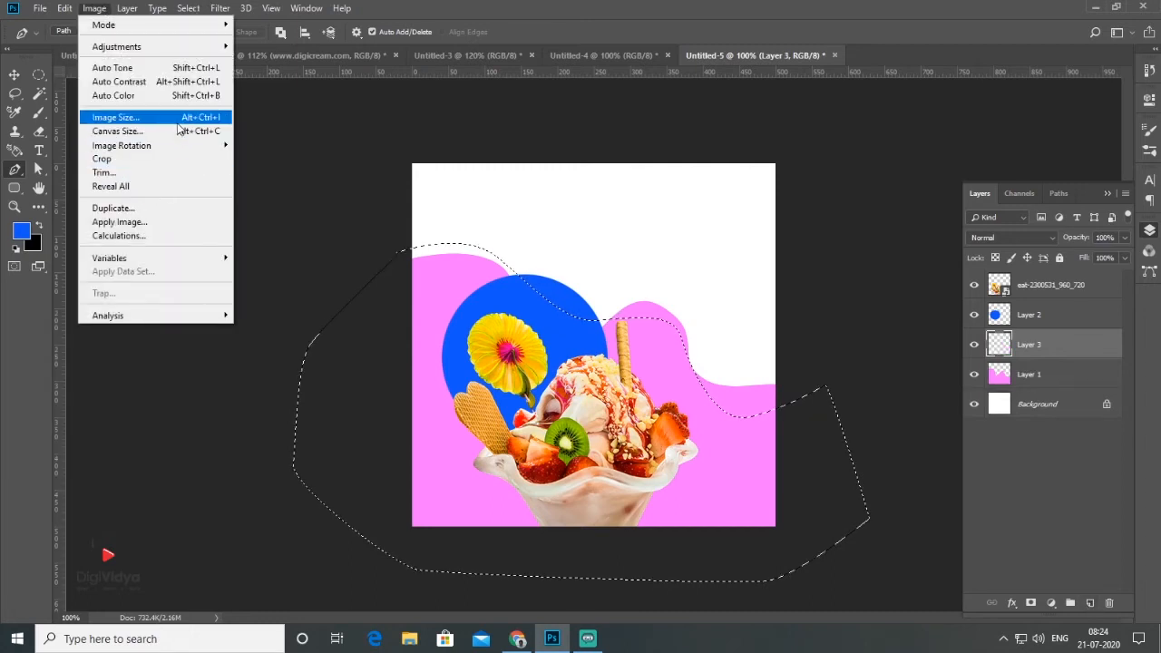
{"action": "left_click", "coordinate": [65, 8]}
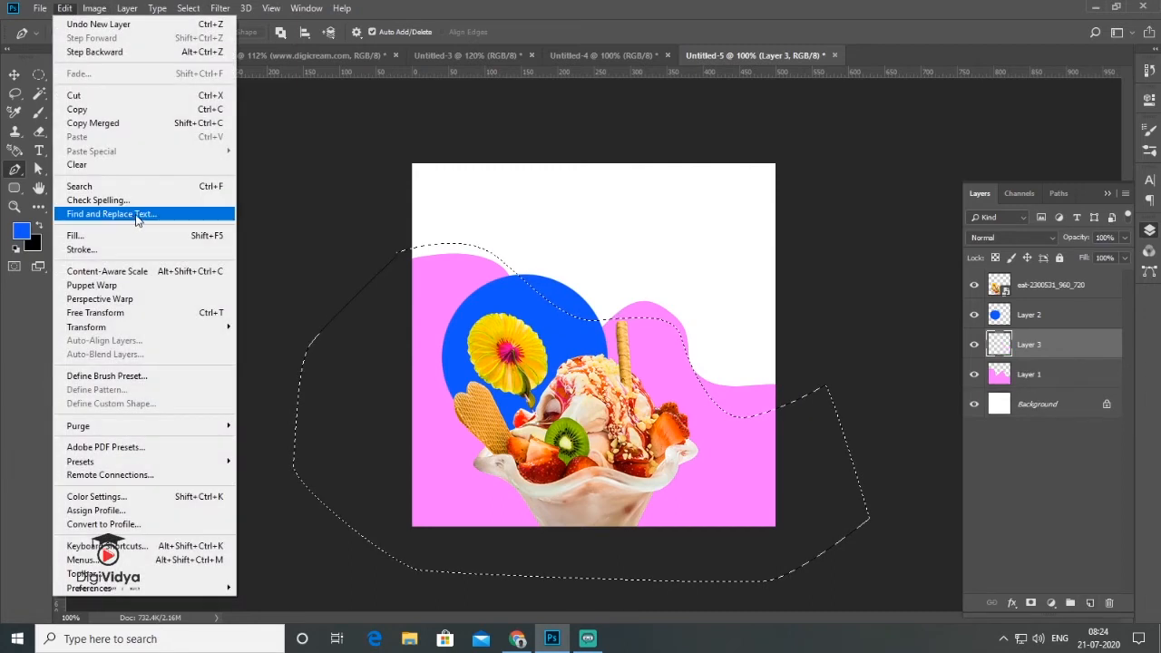
{"action": "left_click", "coordinate": [157, 251]}
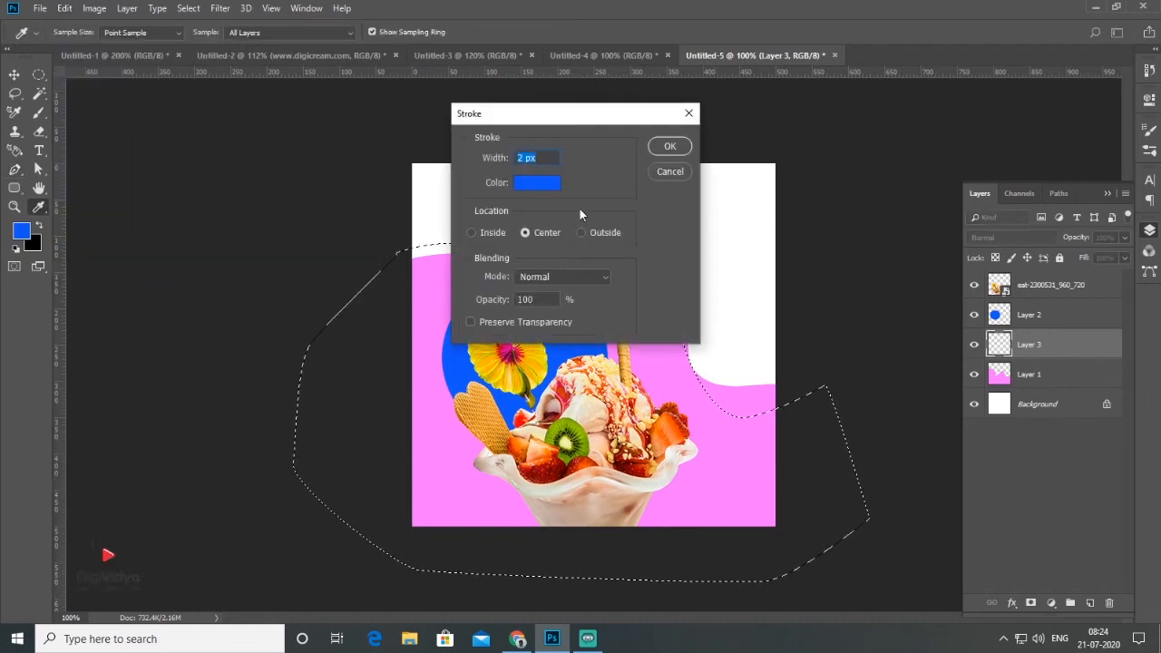
{"action": "left_click", "coordinate": [526, 184]}
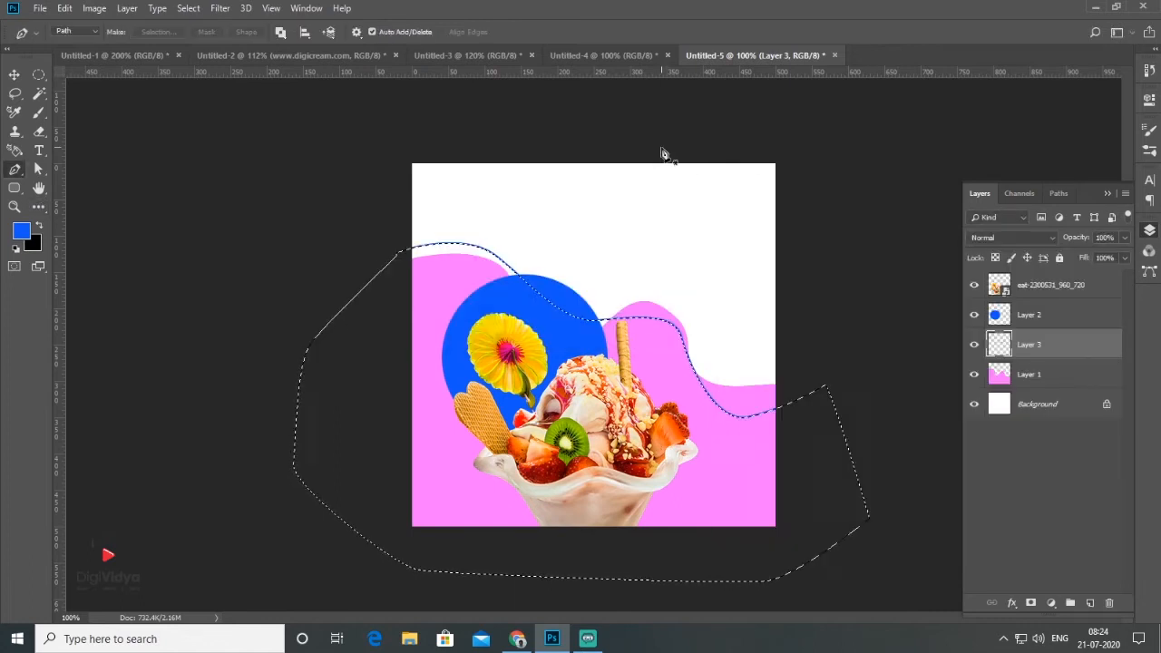
{"action": "key", "text": "ctrl+d"}
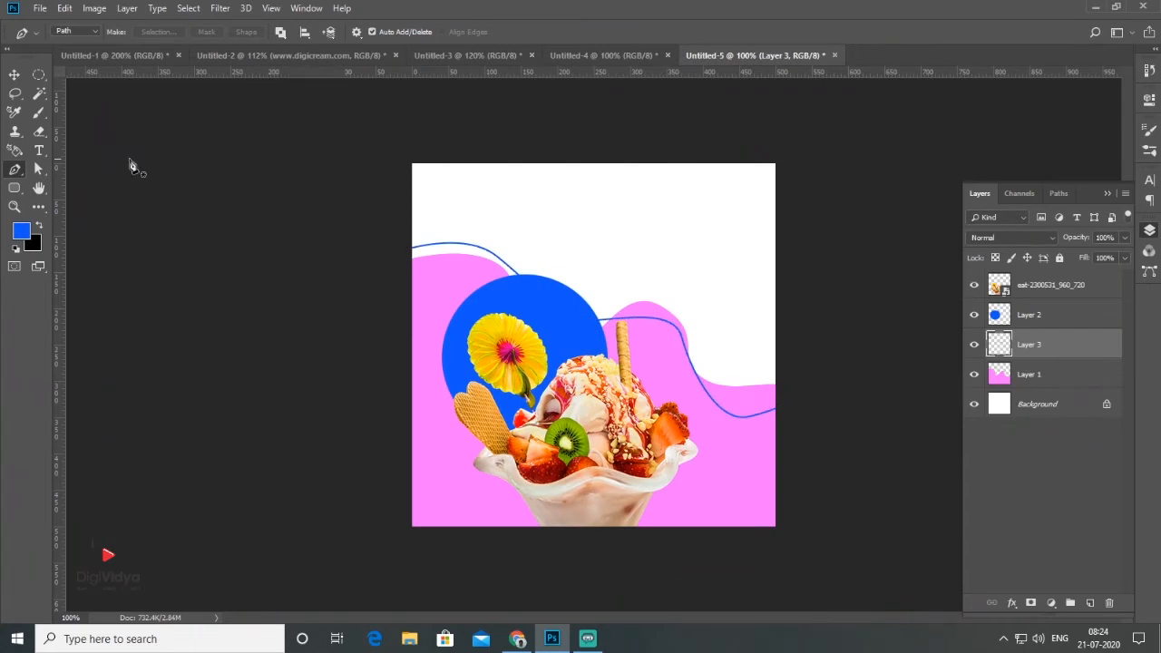
Erase gaps along the blue wavy line to make it dashed, and duplicate it with a slight offset
{"action": "left_click", "coordinate": [39, 134]}
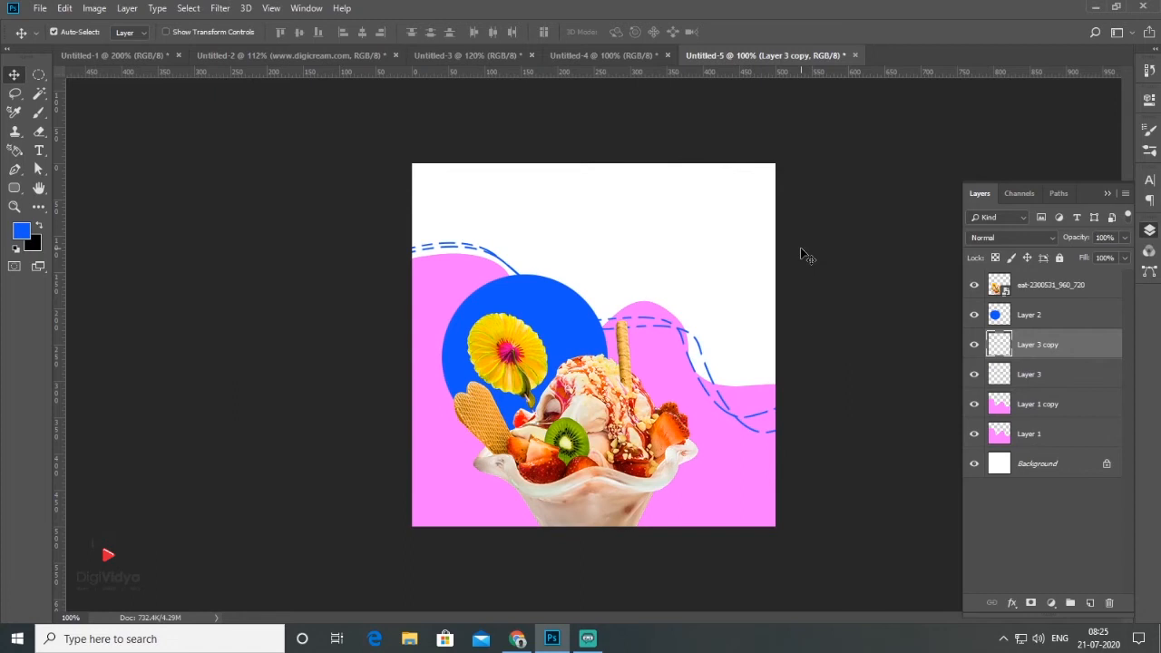
Recolor the duplicated dashed line light yellow with a Hue/Saturation adjustment
{"action": "left_click", "coordinate": [95, 8]}
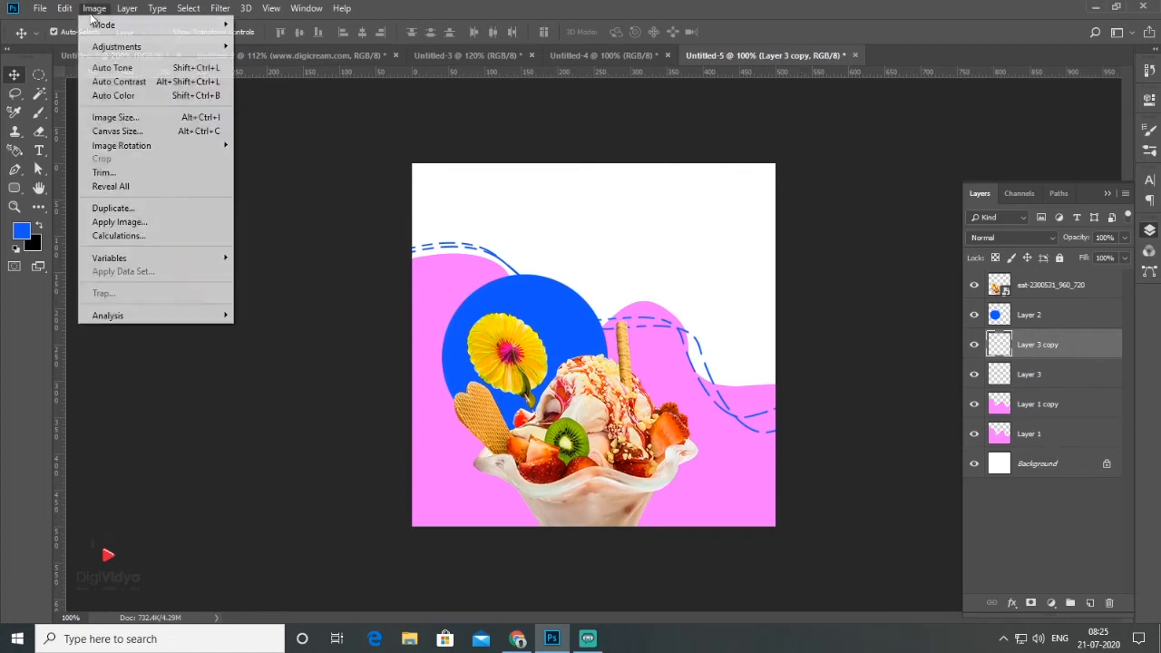
{"action": "mouse_move", "coordinate": [158, 56]}
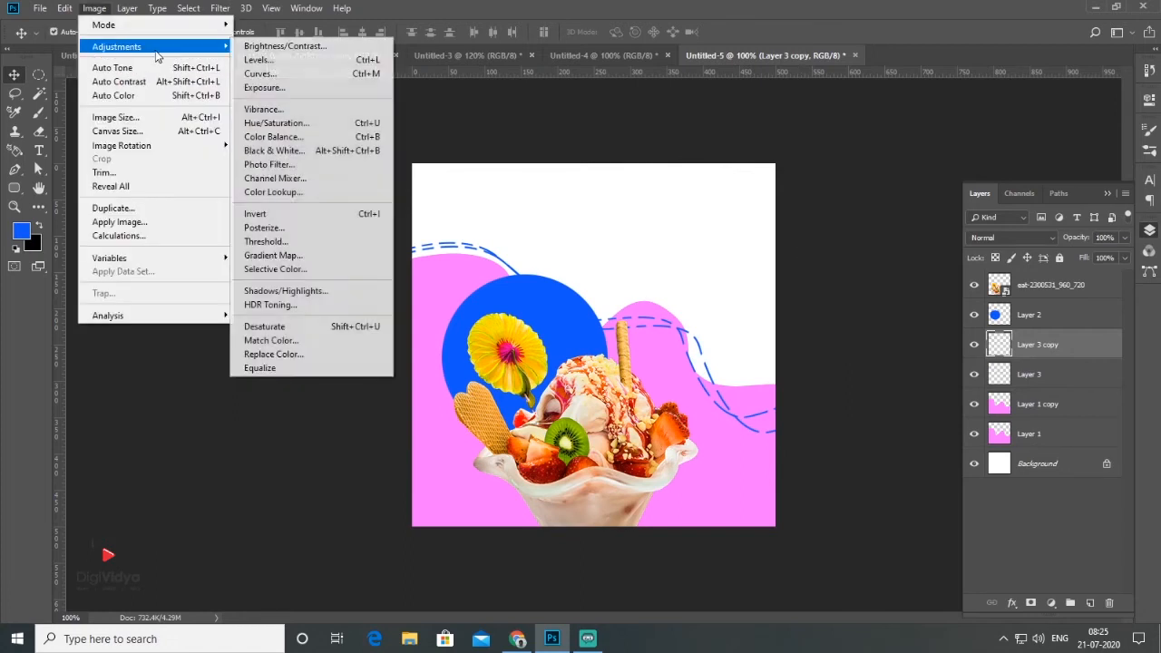
{"action": "left_click", "coordinate": [381, 122]}
{"action": "left_click", "coordinate": [969, 136]}
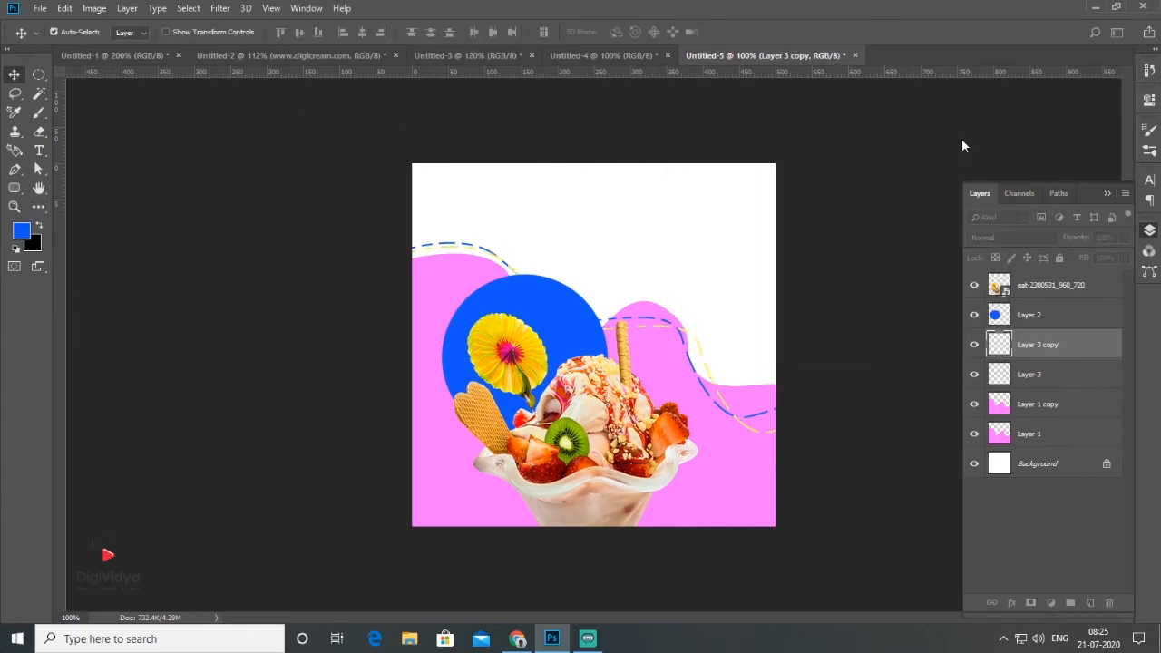
Fill the Background layer with golden yellow
{"action": "left_click", "coordinate": [1039, 465]}
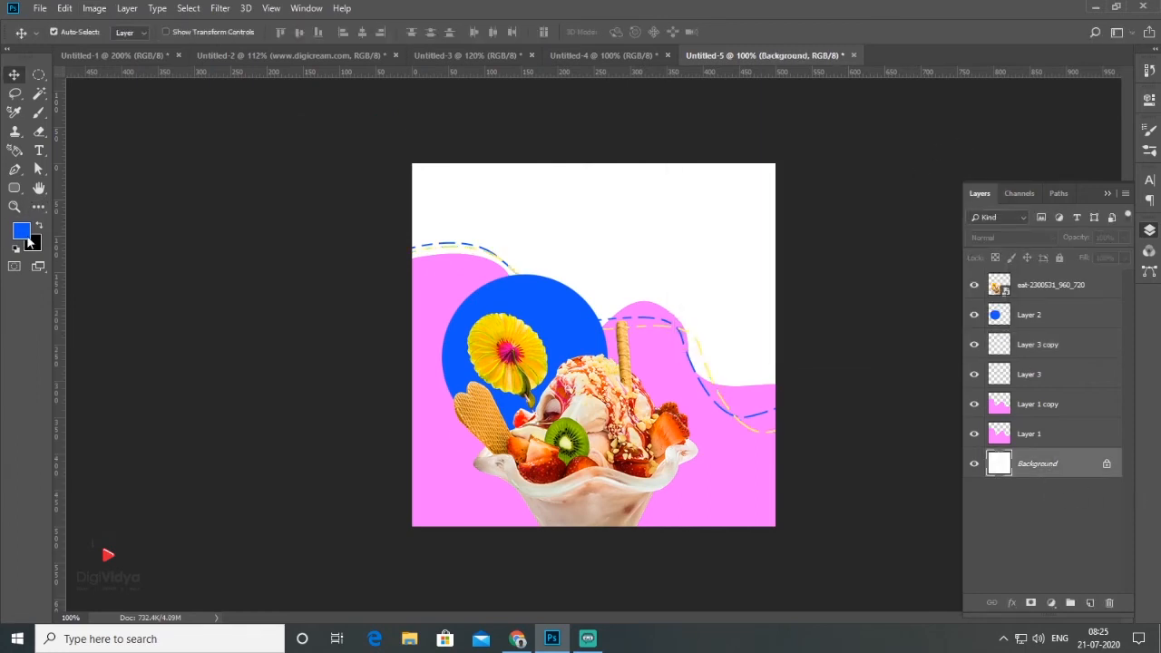
{"action": "left_click", "coordinate": [21, 232]}
{"action": "left_click", "coordinate": [940, 461]}
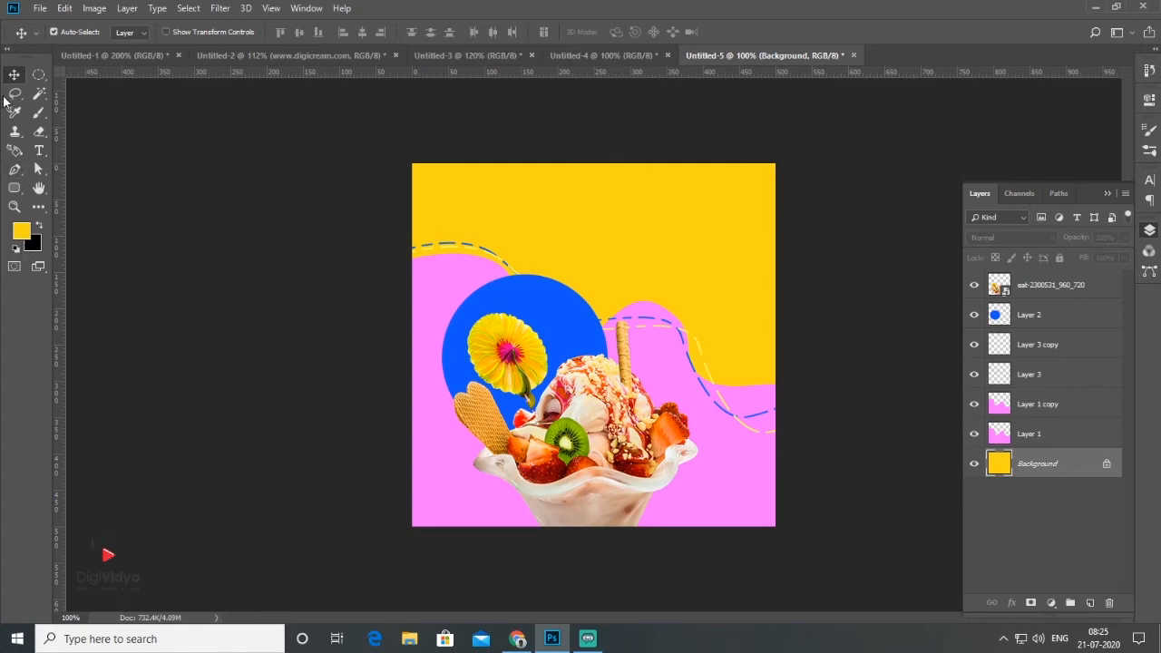
Place the embedded yellow-chevron-vector-pattern-lg file across the full canvas, directly above the Background layer
{"action": "left_click", "coordinate": [40, 8]}
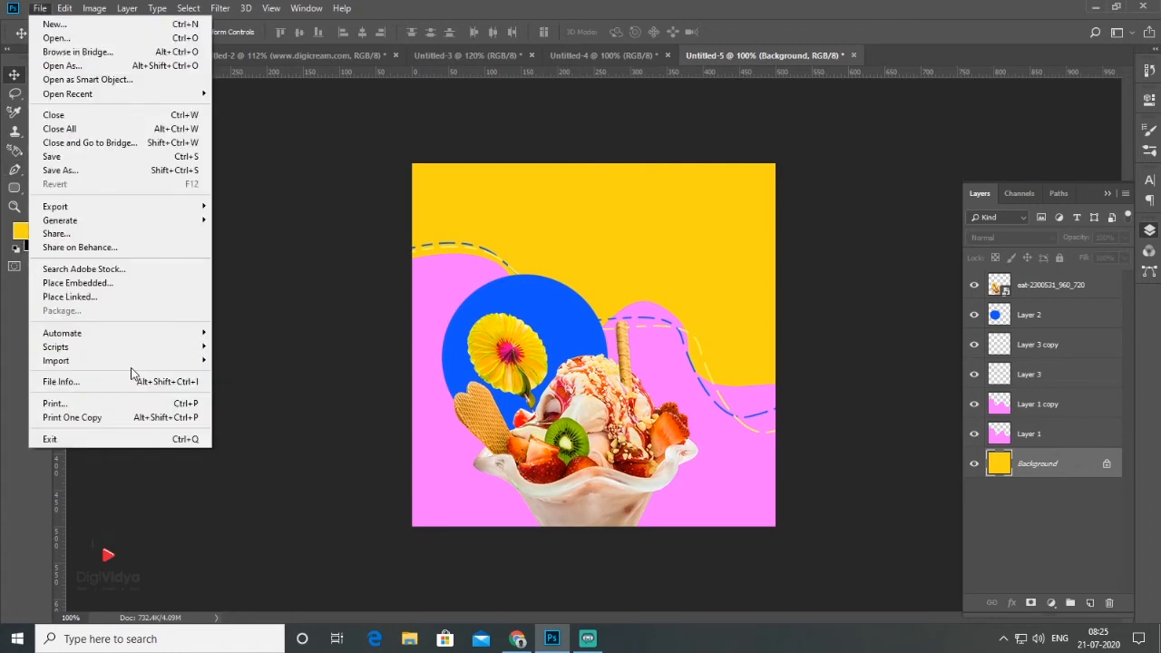
{"action": "left_click", "coordinate": [144, 292]}
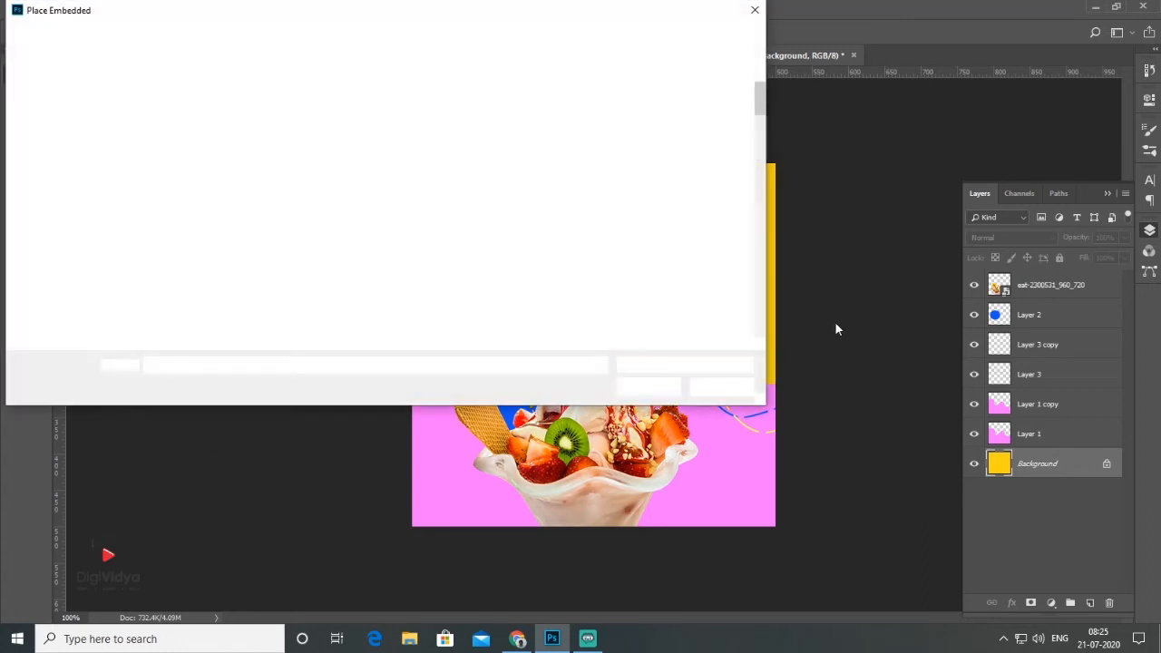
{"action": "scroll", "coordinate": [762, 283], "scroll_direction": "down", "scroll_amount": 5}
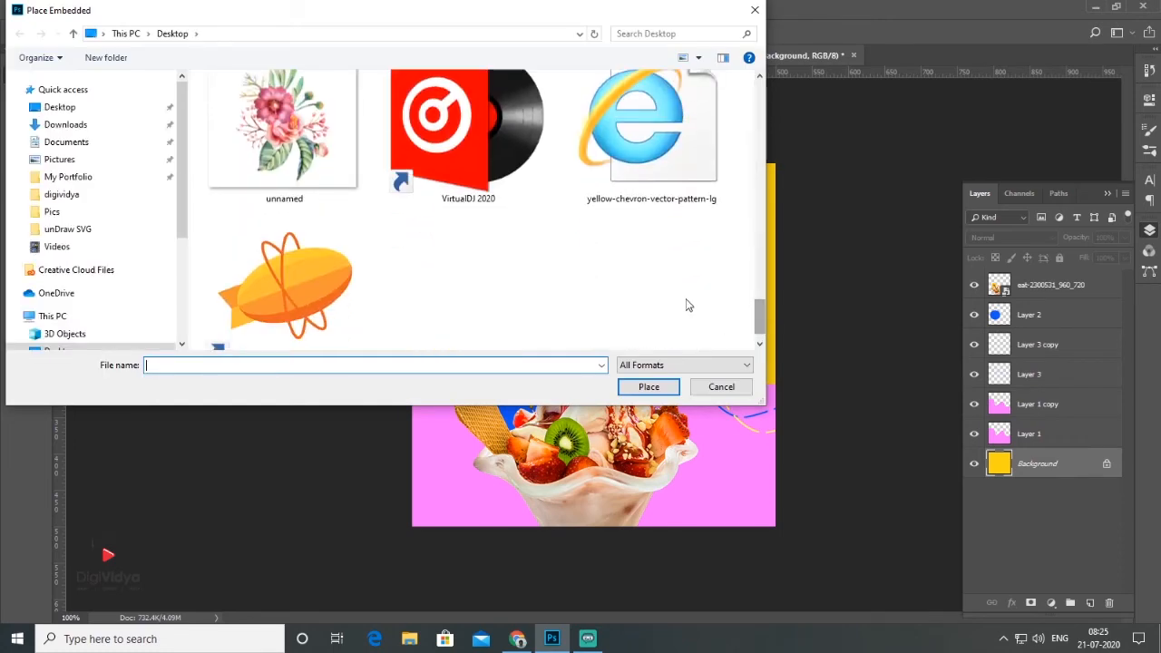
{"action": "double_click", "coordinate": [648, 157]}
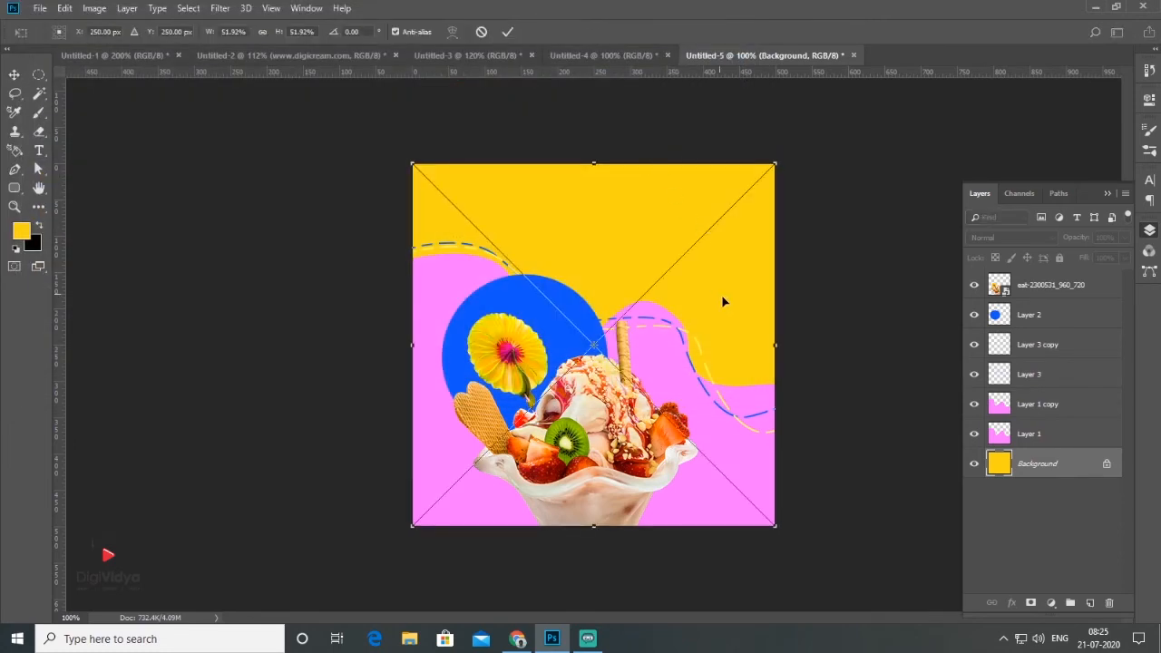
{"action": "key", "text": "Return"}
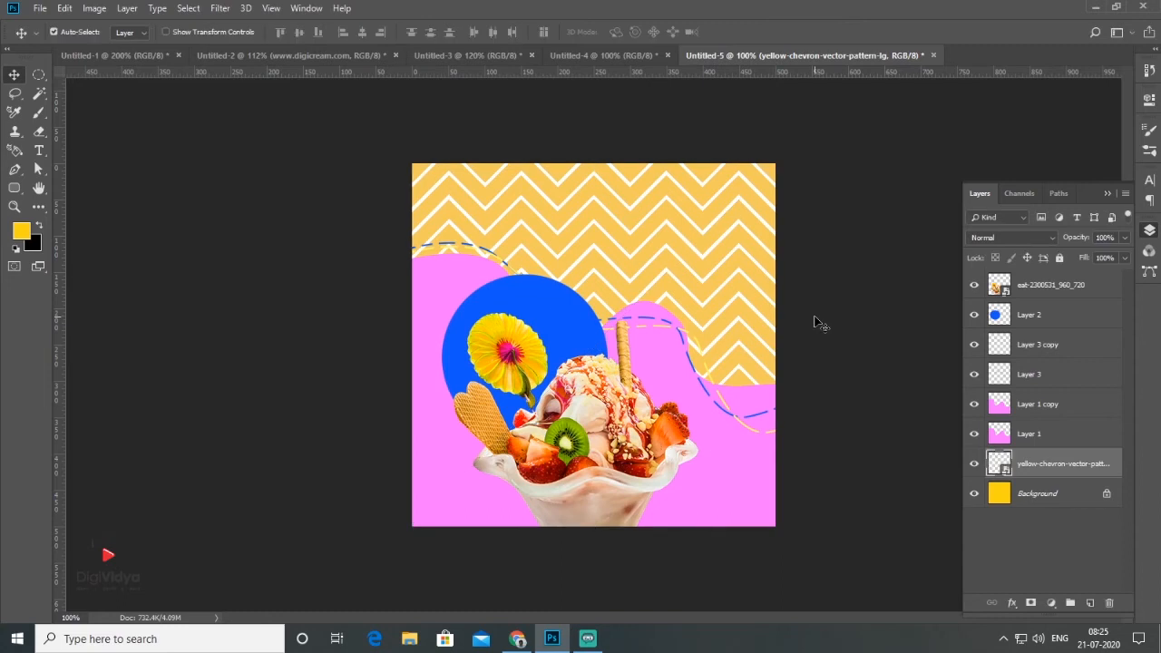
Blend the yellow chevron pattern layer into the background with Multiply mode at 26% opacity
{"action": "left_click", "coordinate": [1049, 237]}
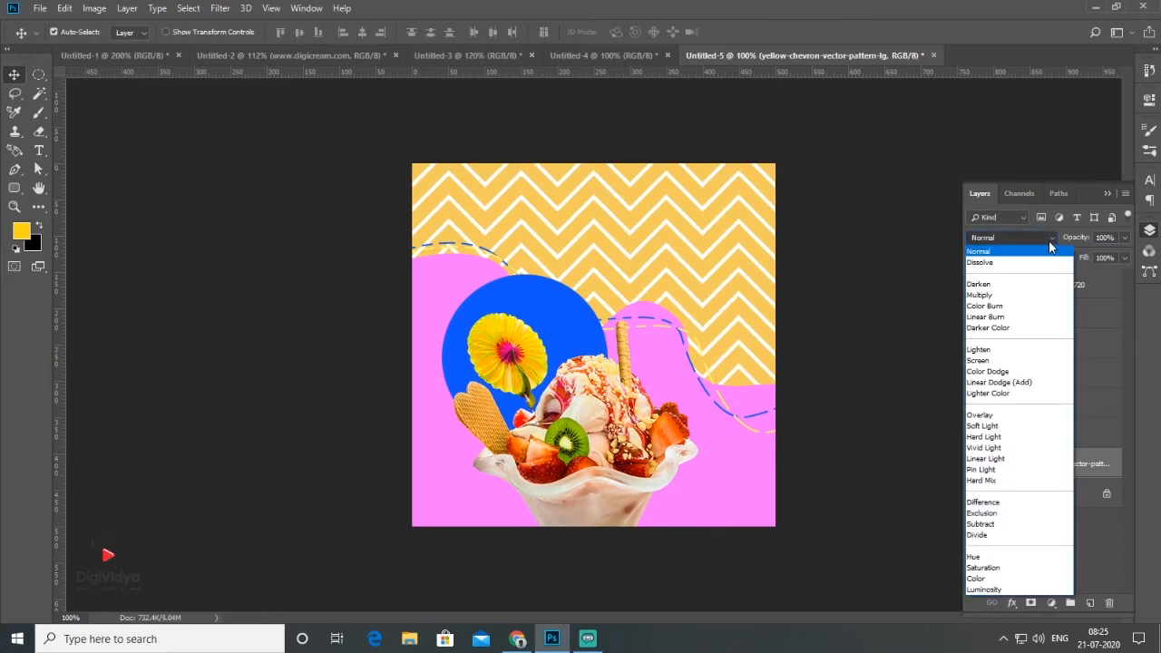
{"action": "left_click", "coordinate": [999, 296]}
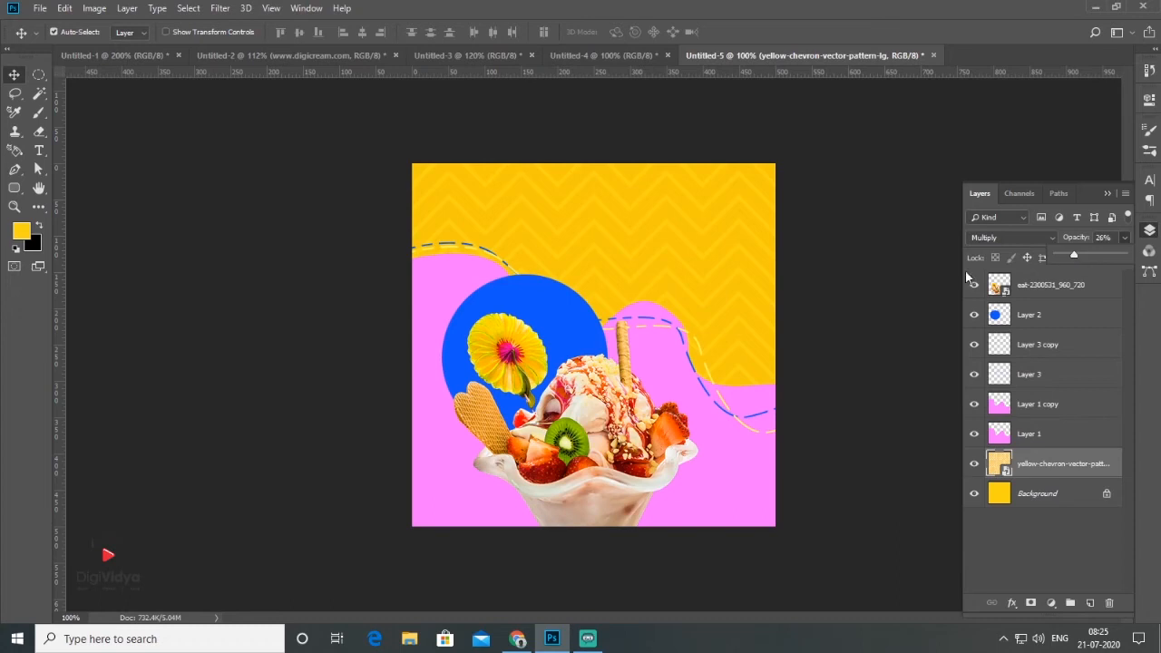
{"action": "left_click", "coordinate": [824, 279]}
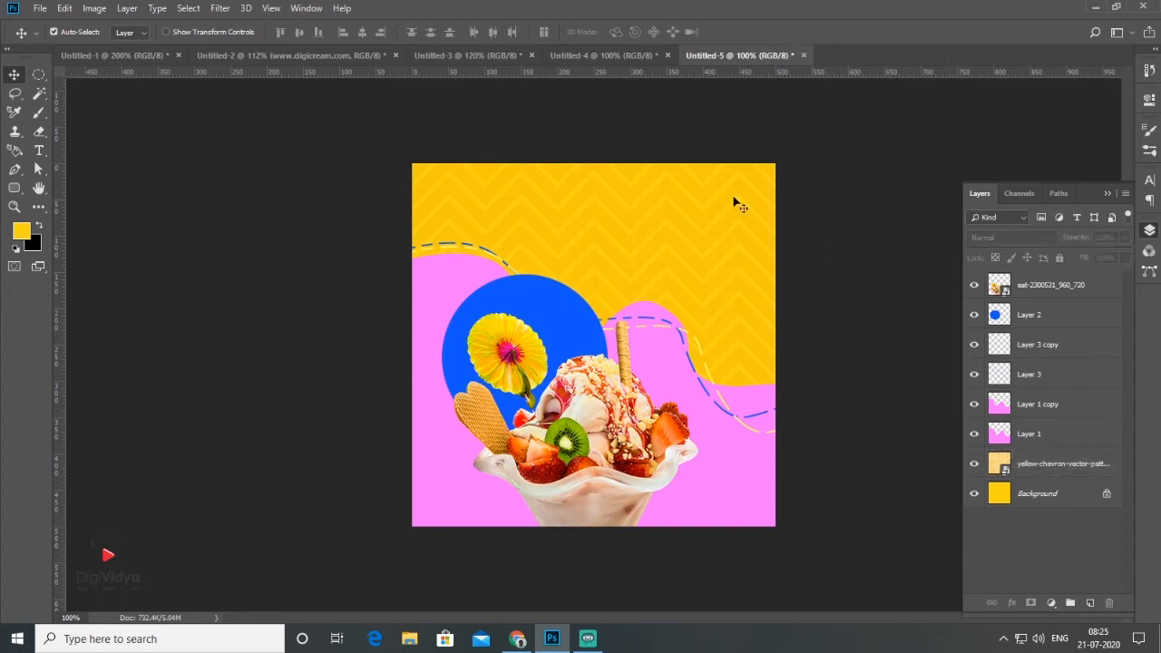
Add two vertical and two horizontal guides just inside the four edges of the canvas as margins
{"action": "left_click_drag", "start_coordinate": [59, 262], "coordinate": [418, 305]}
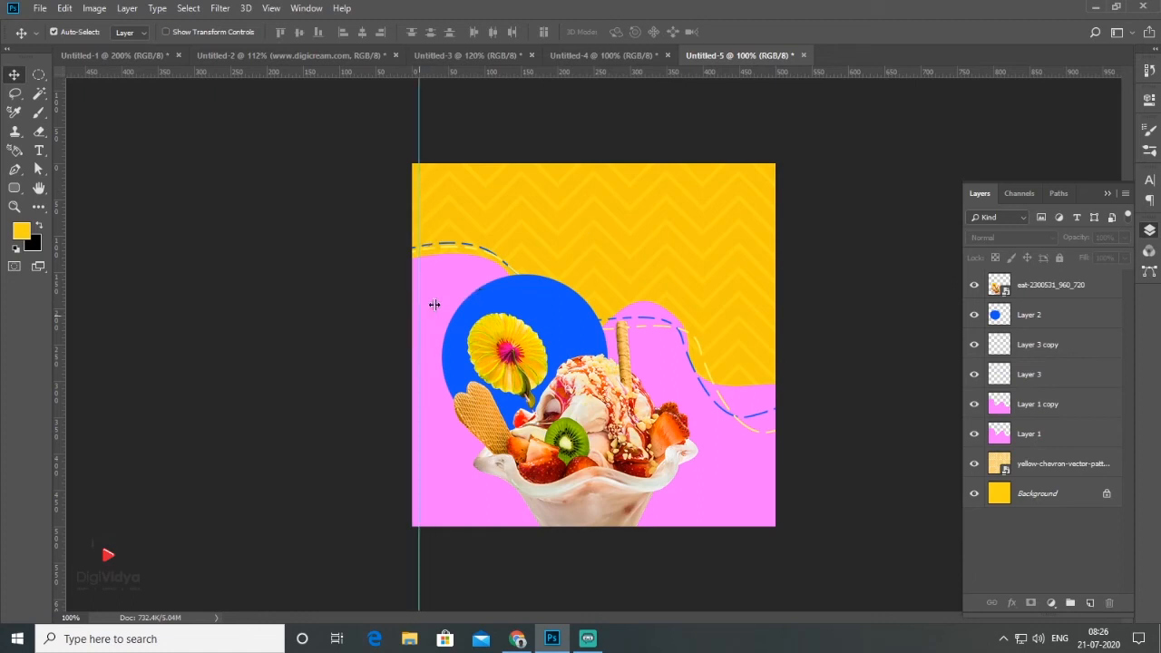
{"action": "left_click_drag", "start_coordinate": [523, 71], "coordinate": [521, 172]}
{"action": "left_click_drag", "start_coordinate": [54, 383], "coordinate": [767, 367]}
{"action": "left_click_drag", "start_coordinate": [828, 71], "coordinate": [848, 519]}
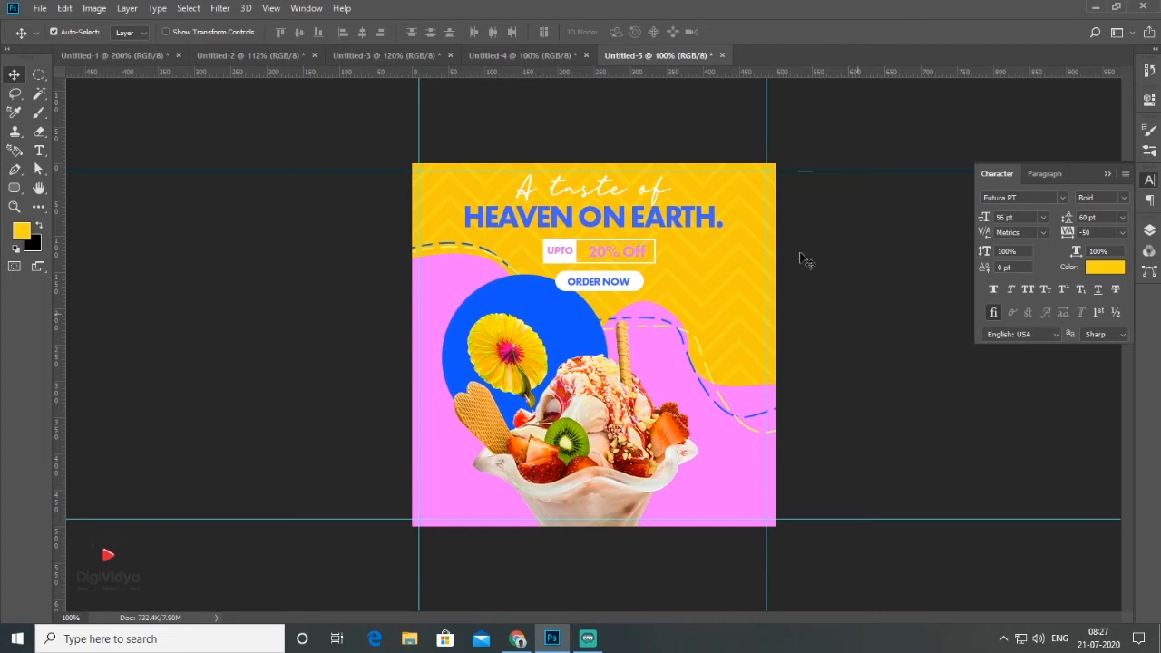
{"action": "left_click", "coordinate": [566, 58]}
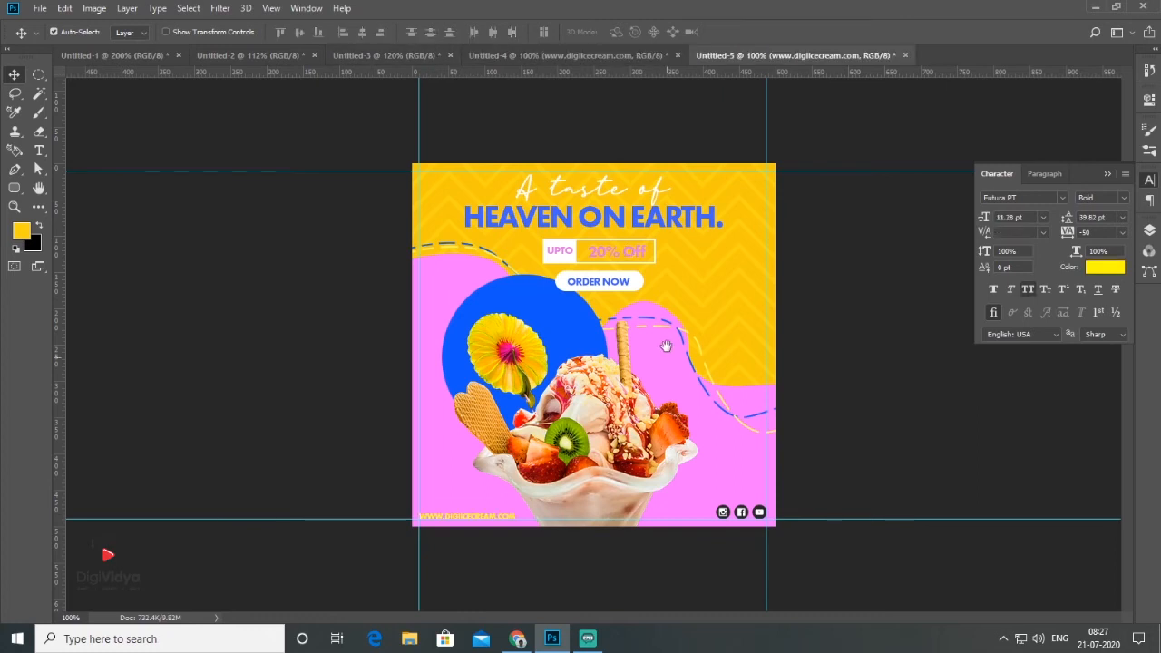
{"action": "left_click", "coordinate": [638, 57]}
{"action": "left_click", "coordinate": [758, 56]}
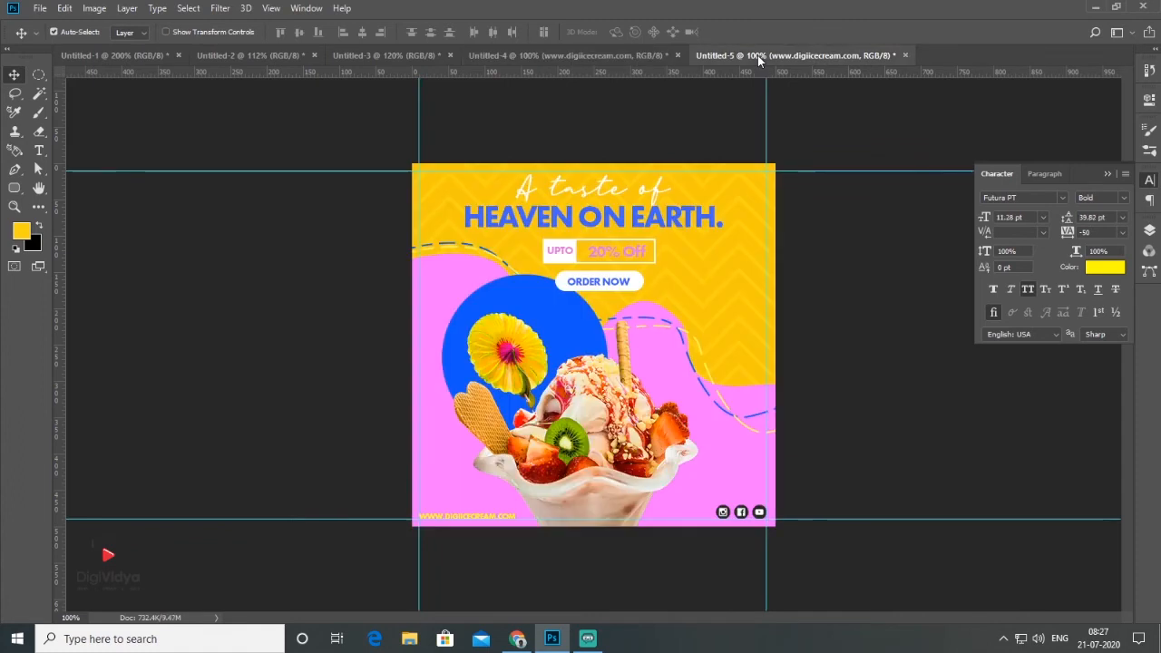
Create a new 500 x 500 px document at 72 ppi in RGB Color with a white background
{"action": "left_click", "coordinate": [40, 8]}
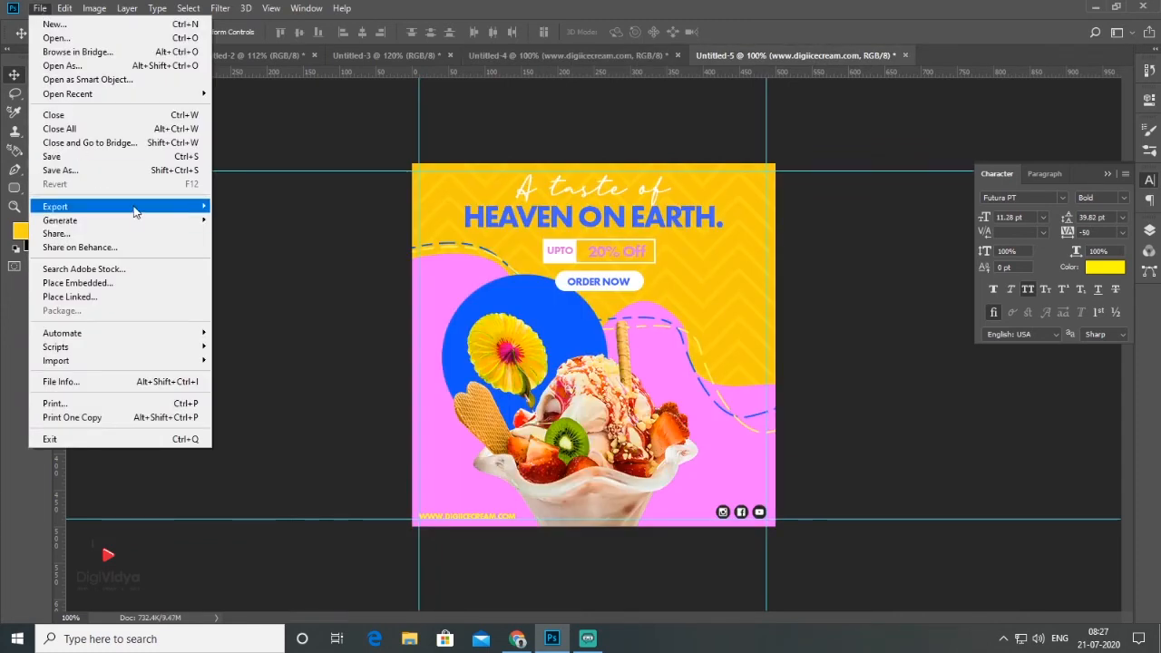
{"action": "left_click", "coordinate": [56, 24]}
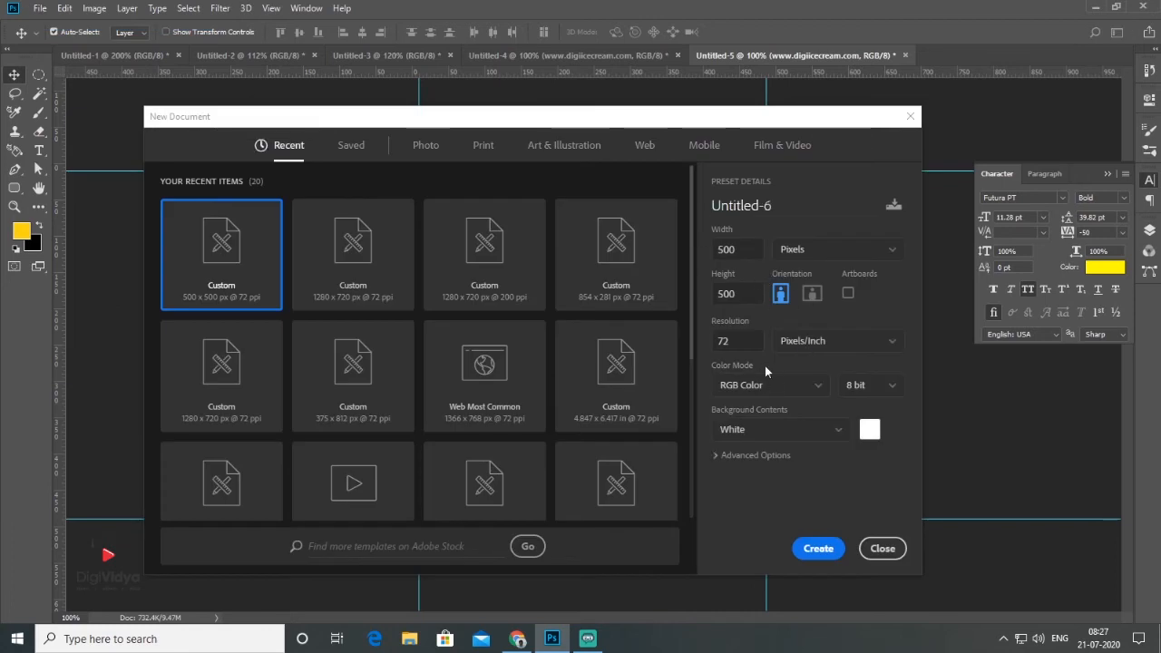
{"action": "left_click", "coordinate": [815, 558]}
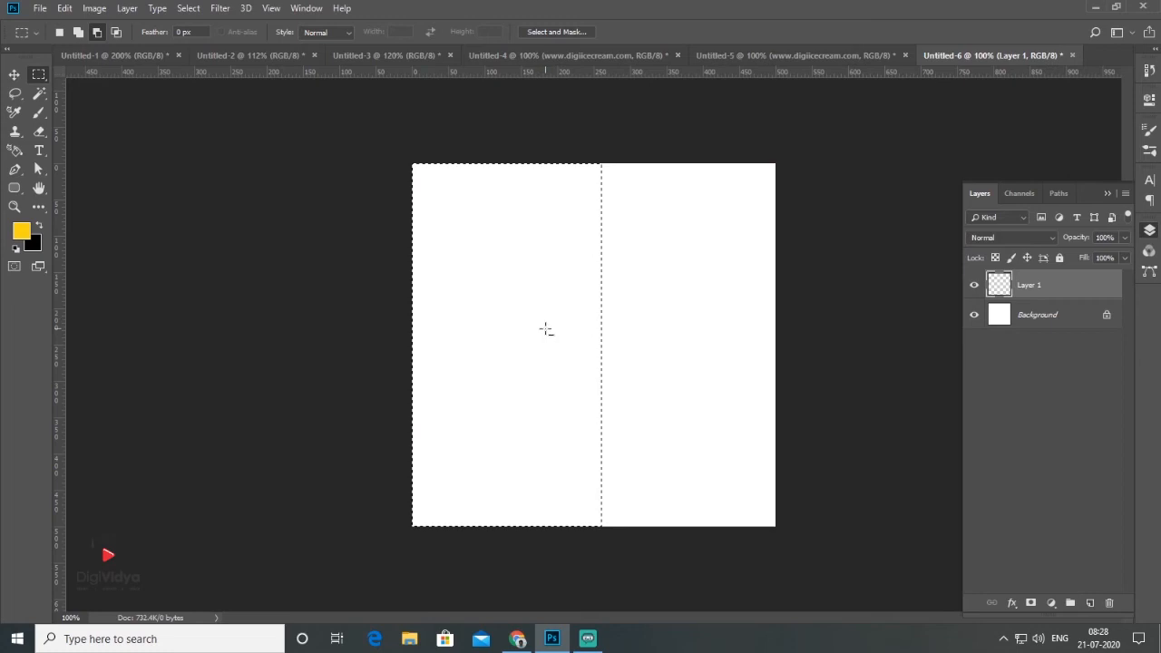
Fill the left half of Layer 1 with golden yellow and the right half with cyan
{"action": "key", "text": "alt+BackSpace"}
{"action": "key", "text": "ctrl+d"}
{"action": "left_click_drag", "start_coordinate": [599, 148], "coordinate": [820, 554]}
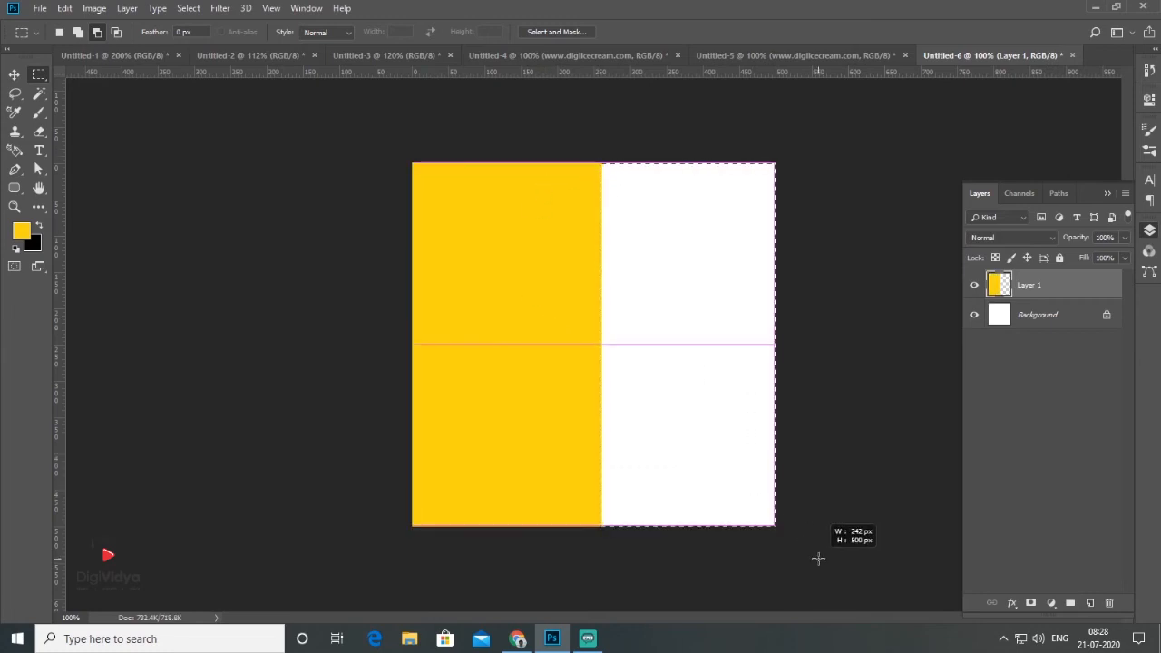
{"action": "left_click", "coordinate": [21, 232]}
{"action": "key", "text": "Return"}
{"action": "key", "text": "alt+BackSpace"}
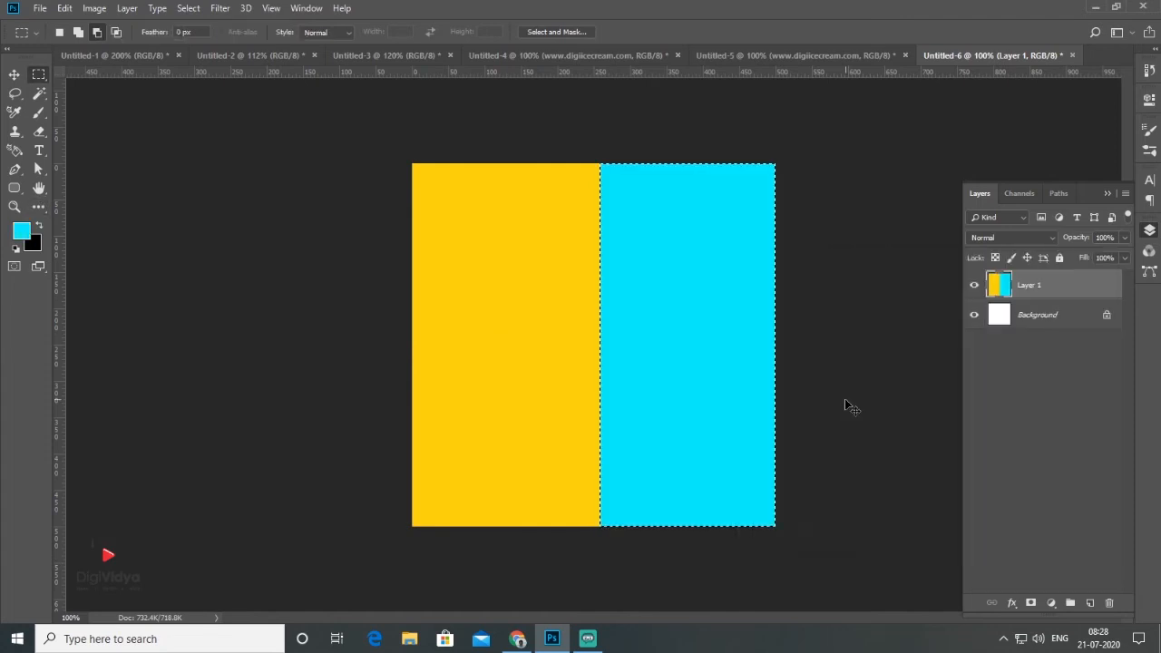
{"action": "key", "text": "ctrl+d"}
{"action": "left_click", "coordinate": [40, 9]}
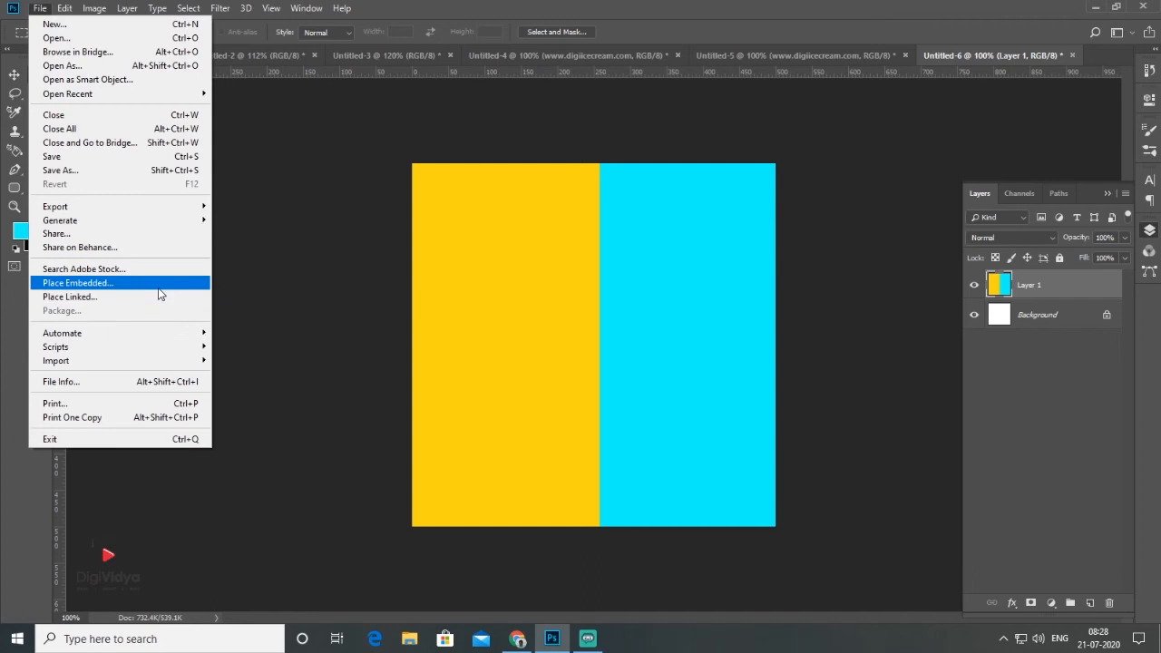
{"action": "left_click", "coordinate": [158, 288]}
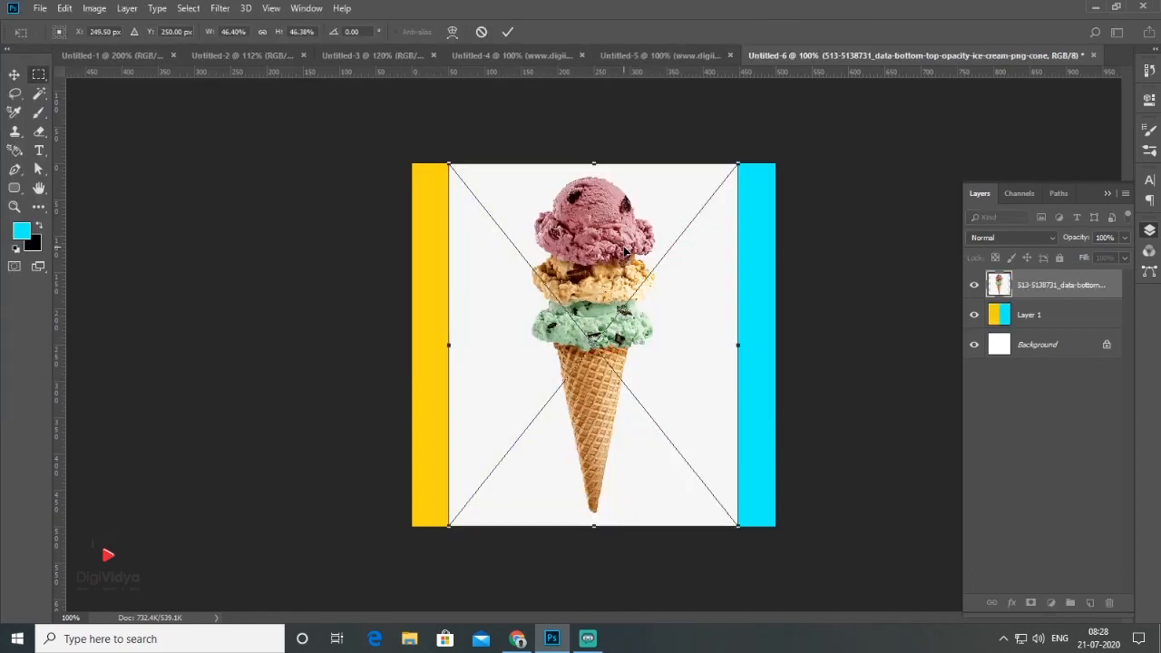
{"action": "key", "text": "Return"}
{"action": "right_click", "coordinate": [1053, 286]}
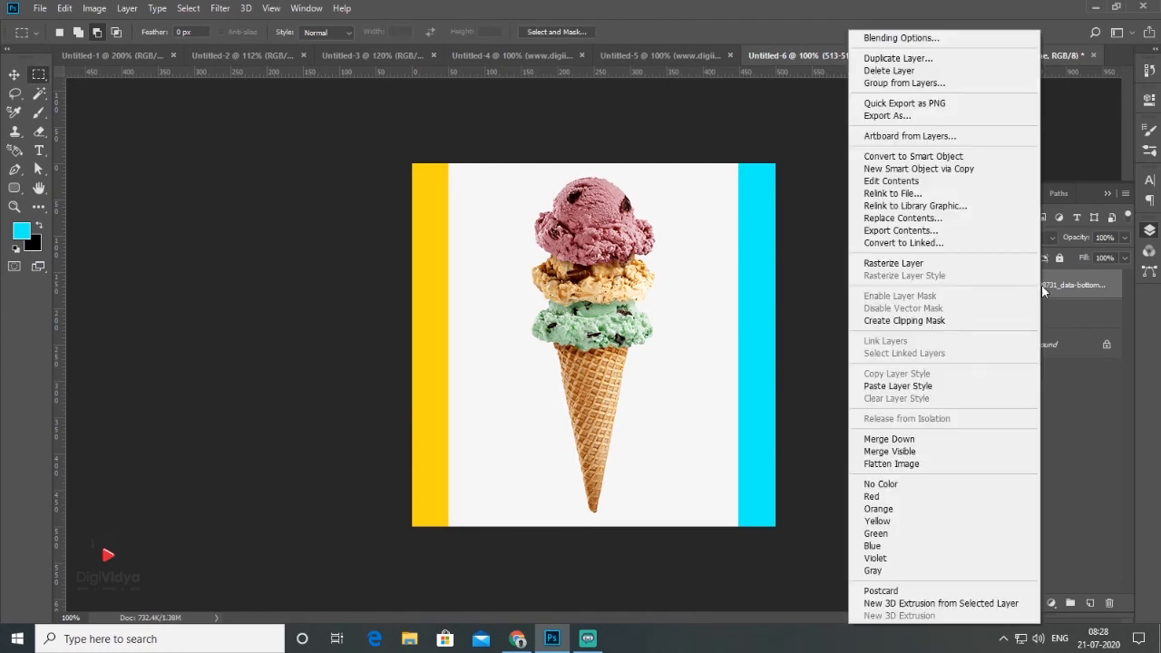
{"action": "left_click", "coordinate": [931, 265]}
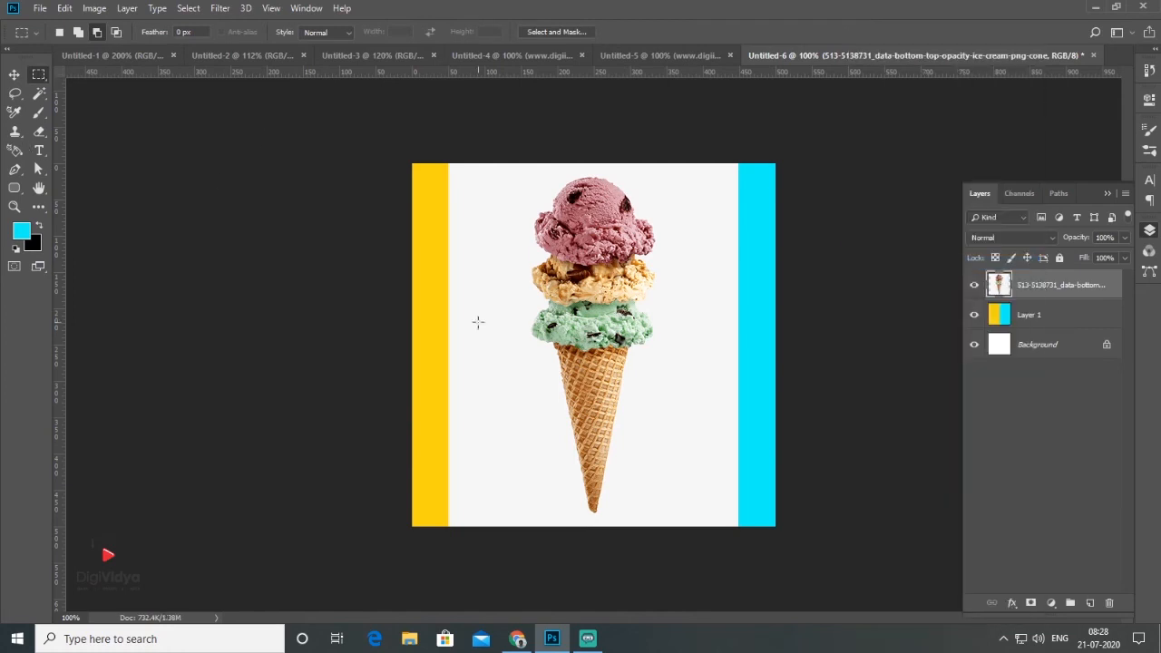
Select the white area around the ice cream cone by growing a small marquee, and invert the selection to the cone
{"action": "left_click_drag", "start_coordinate": [476, 296], "coordinate": [512, 378]}
{"action": "left_click", "coordinate": [188, 8]}
{"action": "left_click", "coordinate": [189, 9]}
{"action": "left_click", "coordinate": [189, 9]}
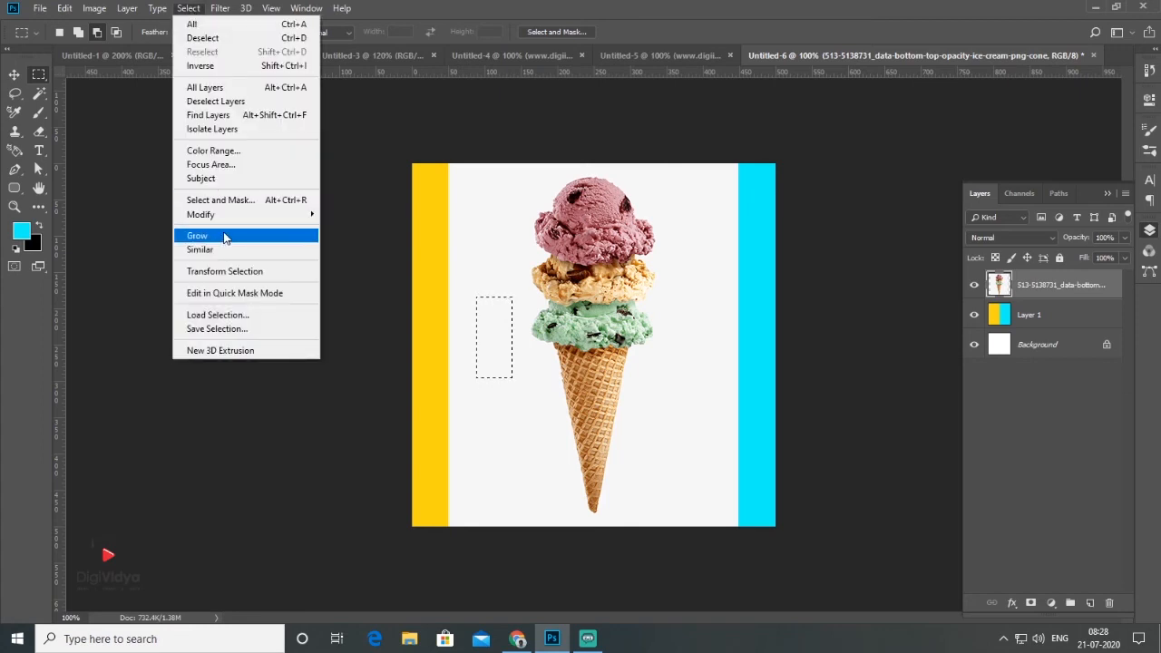
{"action": "left_click", "coordinate": [224, 237]}
{"action": "left_click", "coordinate": [191, 11]}
{"action": "left_click", "coordinate": [190, 10]}
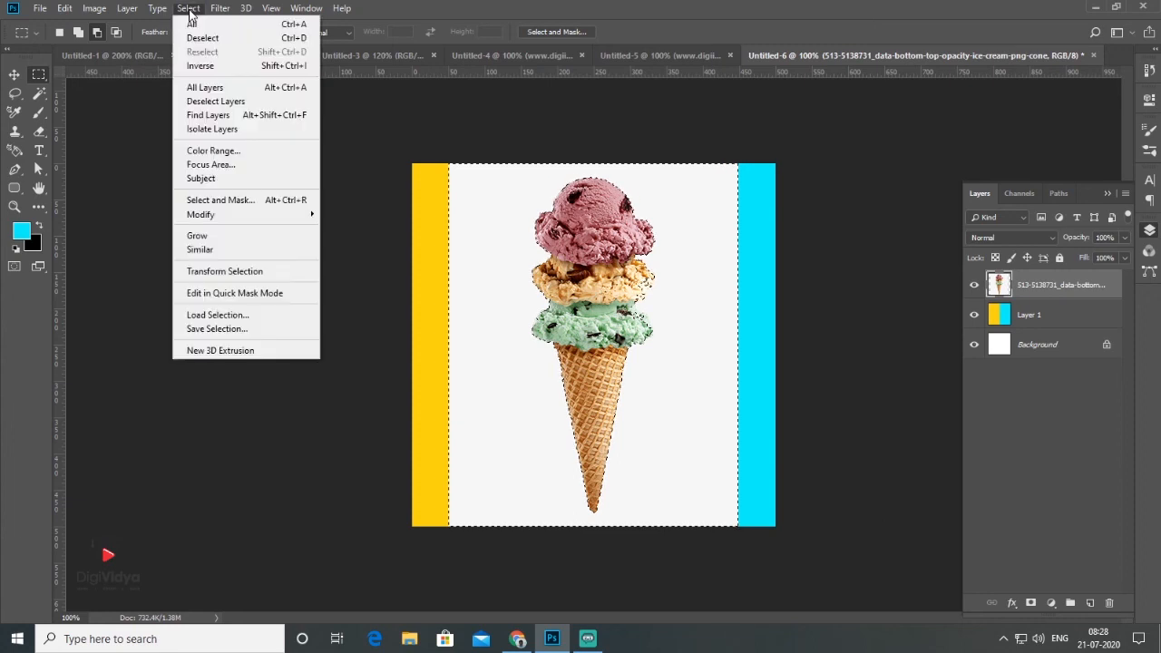
{"action": "left_click", "coordinate": [255, 66]}
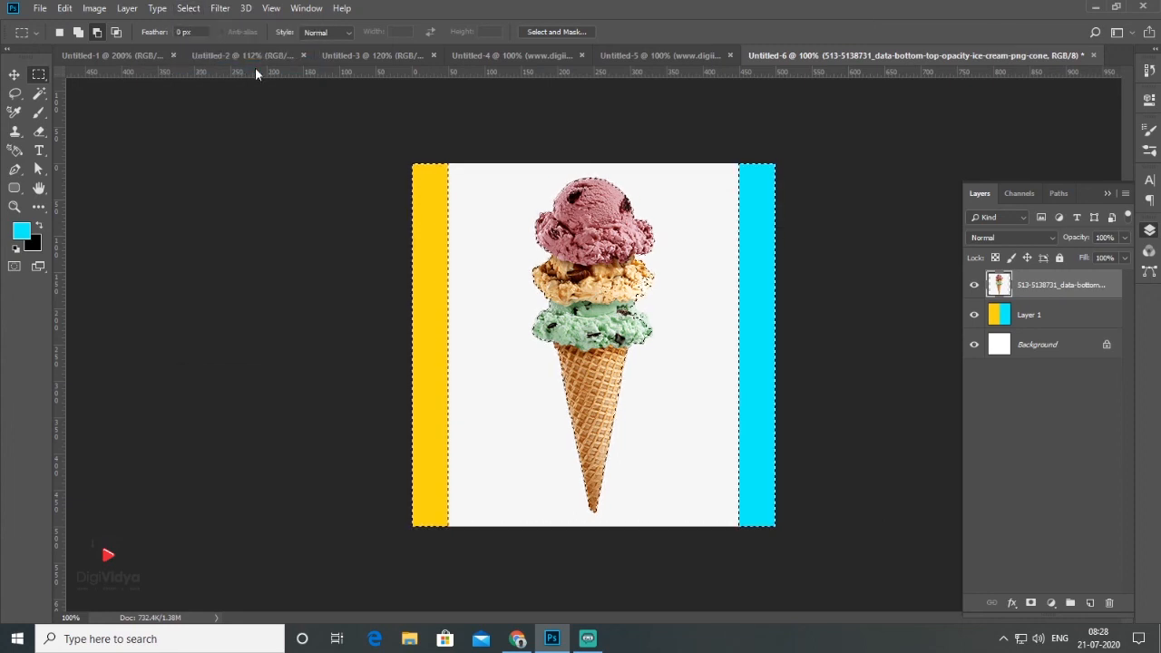
Cut the selected cone, paste it onto its own layer, and delete the leftover white background layer
{"action": "left_click", "coordinate": [65, 8]}
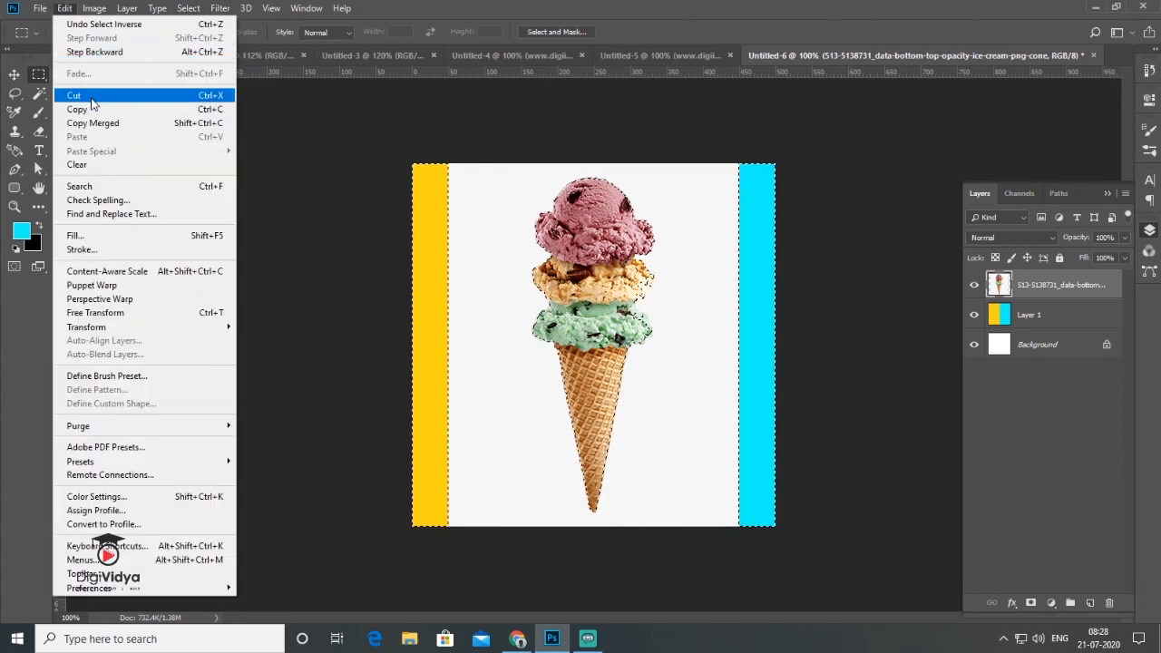
{"action": "left_click", "coordinate": [82, 96]}
{"action": "left_click", "coordinate": [65, 8]}
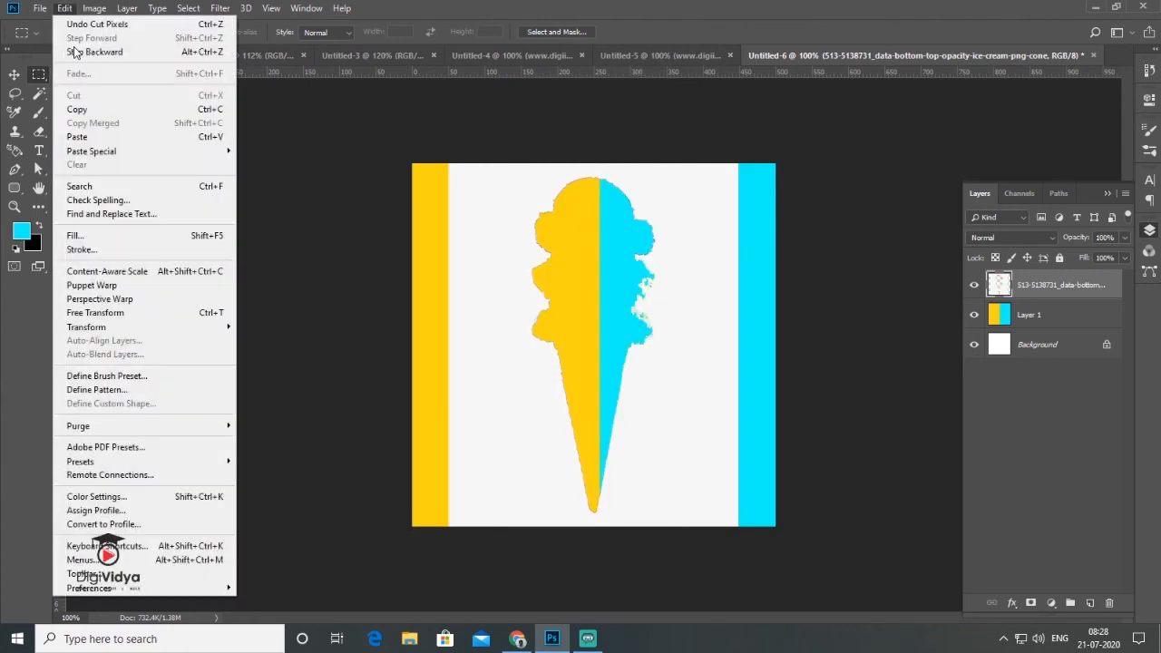
{"action": "left_click", "coordinate": [82, 136]}
{"action": "left_click_drag", "start_coordinate": [1053, 317], "coordinate": [1108, 602]}
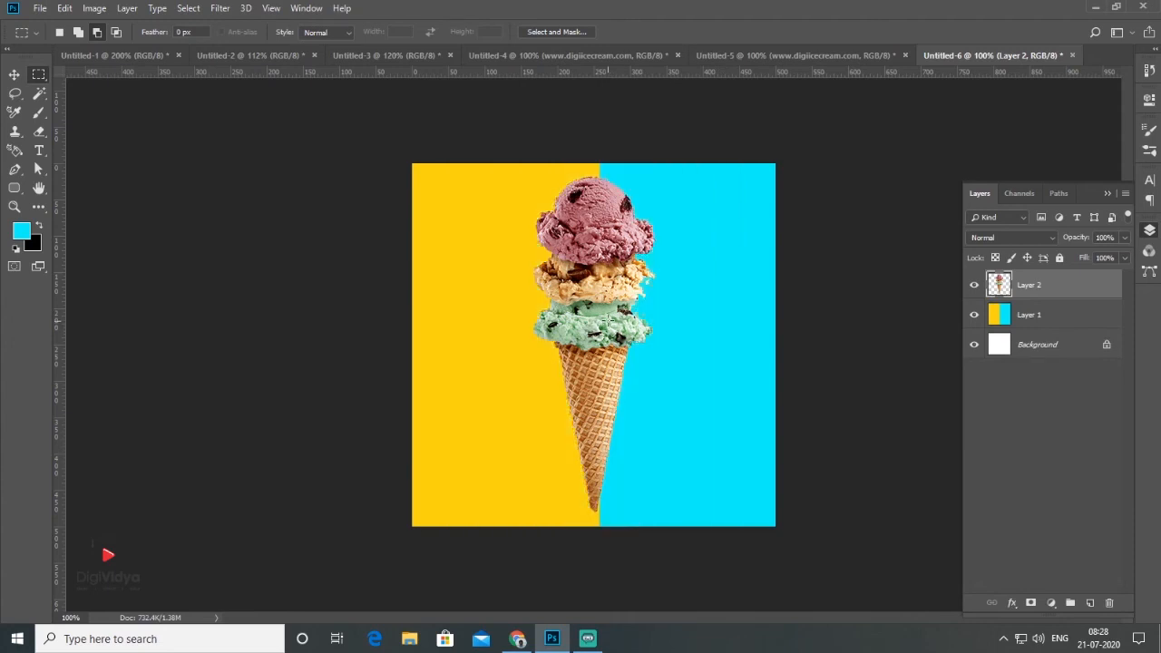
Move the ice cream cone down to the canvas's lower edge and tilt it counter-clockwise
{"action": "key", "text": "v"}
{"action": "left_click_drag", "start_coordinate": [599, 273], "coordinate": [599, 285]}
{"action": "key", "text": "ctrl+t"}
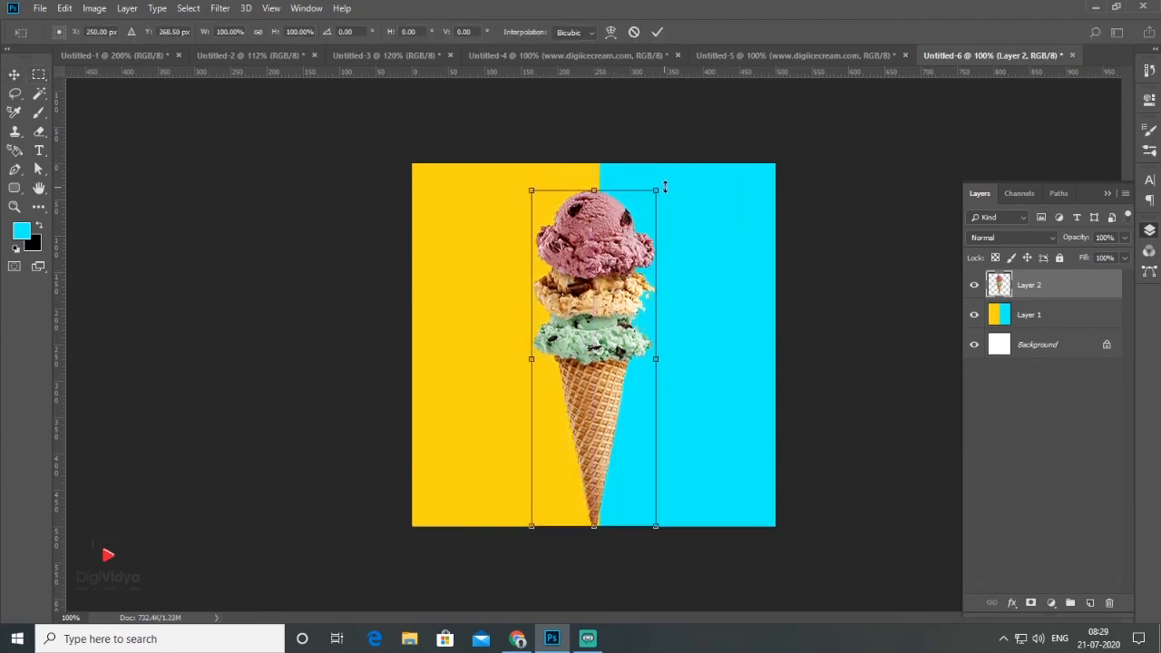
{"action": "left_click_drag", "start_coordinate": [664, 186], "coordinate": [619, 175]}
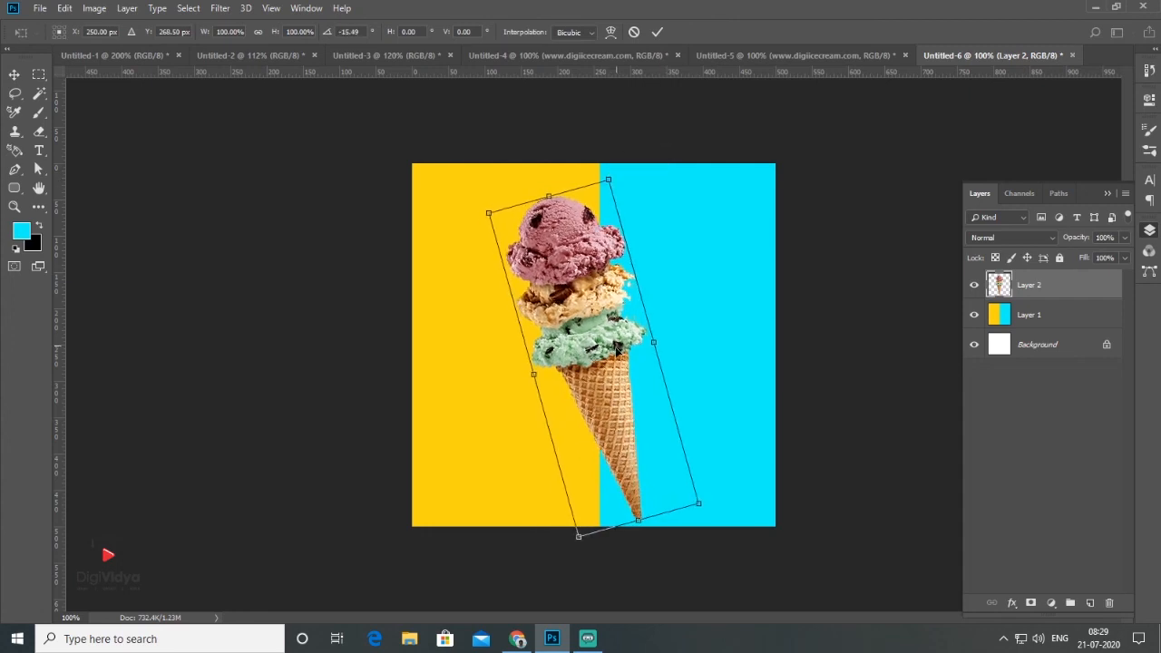
{"action": "key", "text": "Return"}
Place the linked emerald-green-gingham-vector-pattern-lg file, scaled to 44.11%, so that it covers only the yellow half
{"action": "left_click", "coordinate": [40, 8]}
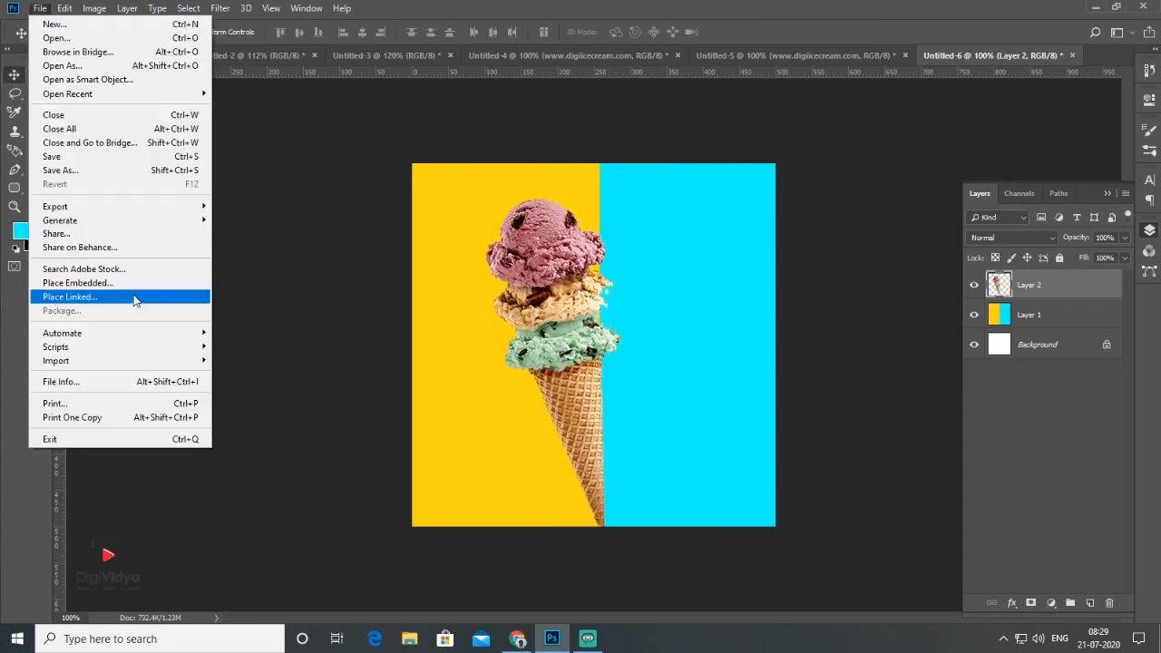
{"action": "left_click", "coordinate": [133, 294]}
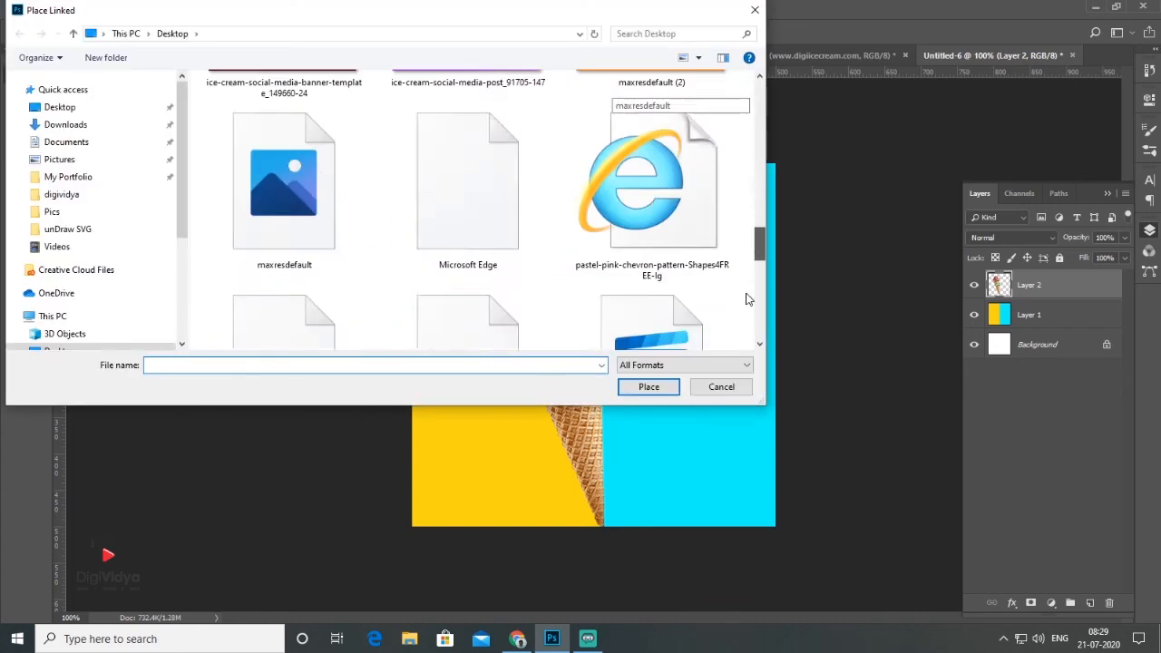
{"action": "left_click", "coordinate": [658, 195]}
{"action": "left_click_drag", "start_coordinate": [760, 245], "coordinate": [760, 280]}
{"action": "double_click", "coordinate": [434, 337]}
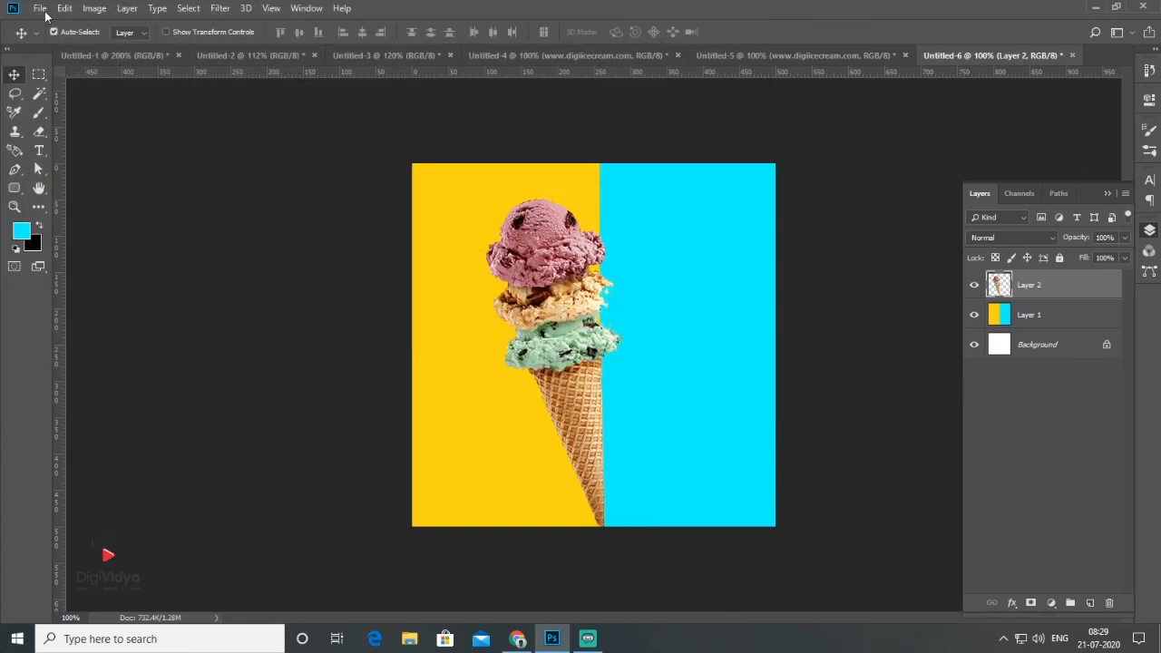
{"action": "left_click_drag", "start_coordinate": [775, 526], "coordinate": [863, 614]}
{"action": "left_click_drag", "start_coordinate": [722, 447], "coordinate": [461, 435]}
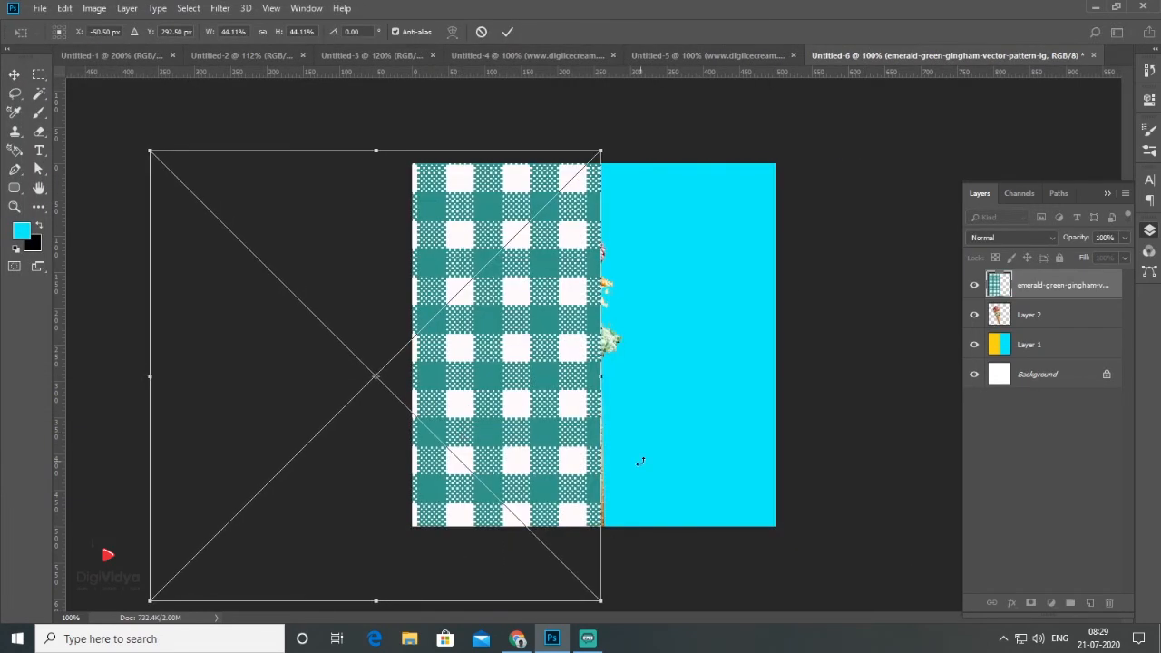
{"action": "key", "text": "Return"}
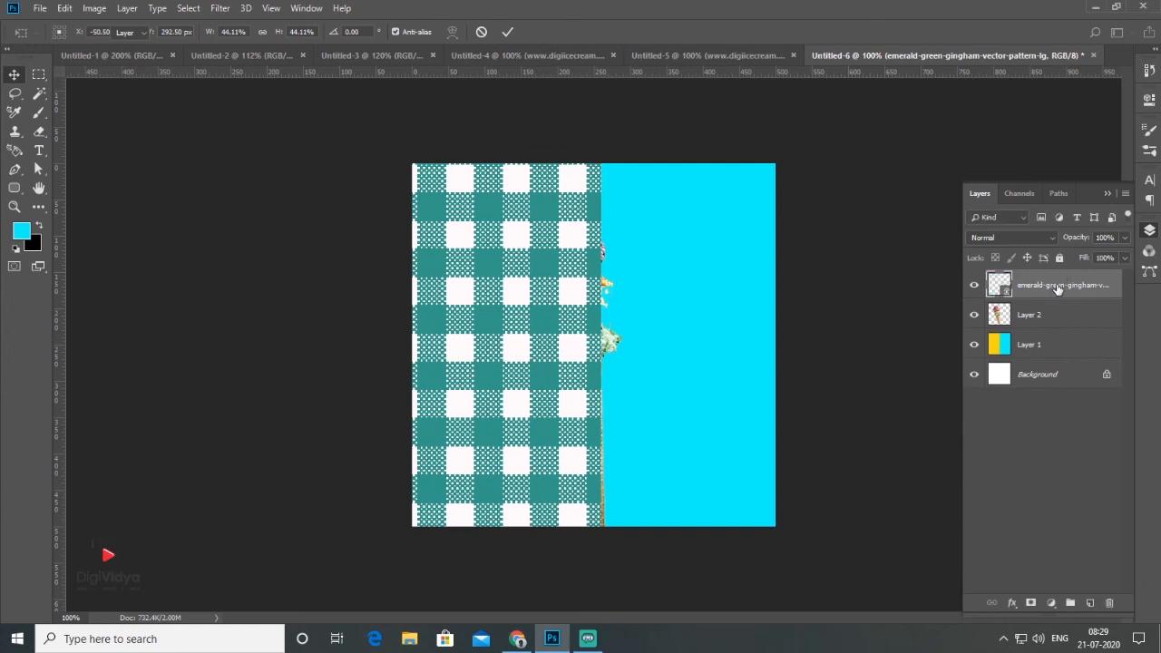
Move the gingham layer below the ice cream cone and blend it into the yellow half as a subtle darker check
{"action": "left_click_drag", "start_coordinate": [1057, 289], "coordinate": [1054, 327]}
{"action": "left_click", "coordinate": [1026, 239]}
{"action": "left_click", "coordinate": [1026, 238]}
{"action": "key", "text": "Down"}
{"action": "key", "text": "Down"}
{"action": "key", "text": "Down"}
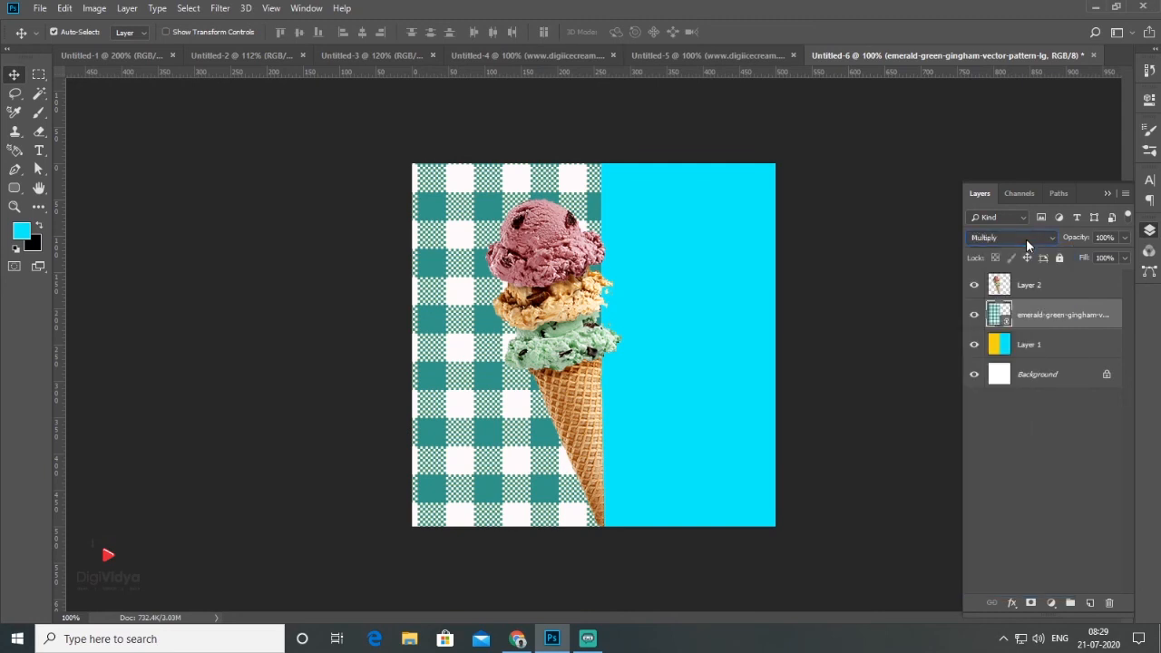
{"action": "key", "text": "Down"}
{"action": "key", "text": "Down"}
{"action": "key", "text": "Down"}
{"action": "left_click", "coordinate": [803, 175]}
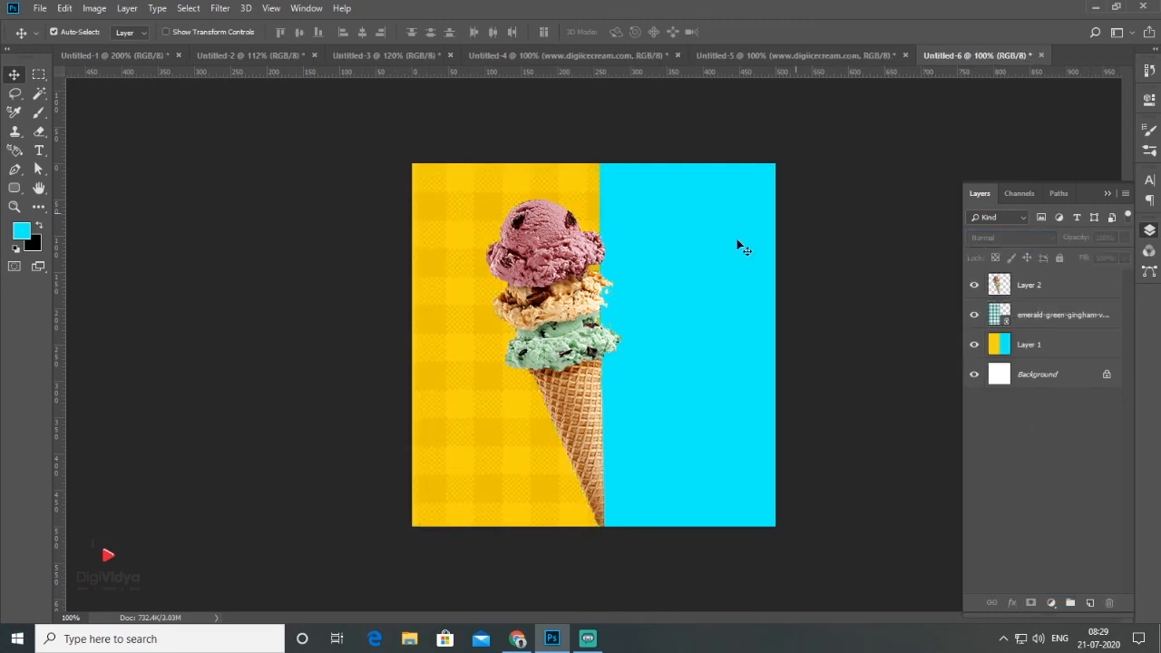
On a new layer, stroke a rectangular frame just inside the canvas edges with a 2 px white (ffffff) centered line
{"action": "left_click", "coordinate": [39, 74]}
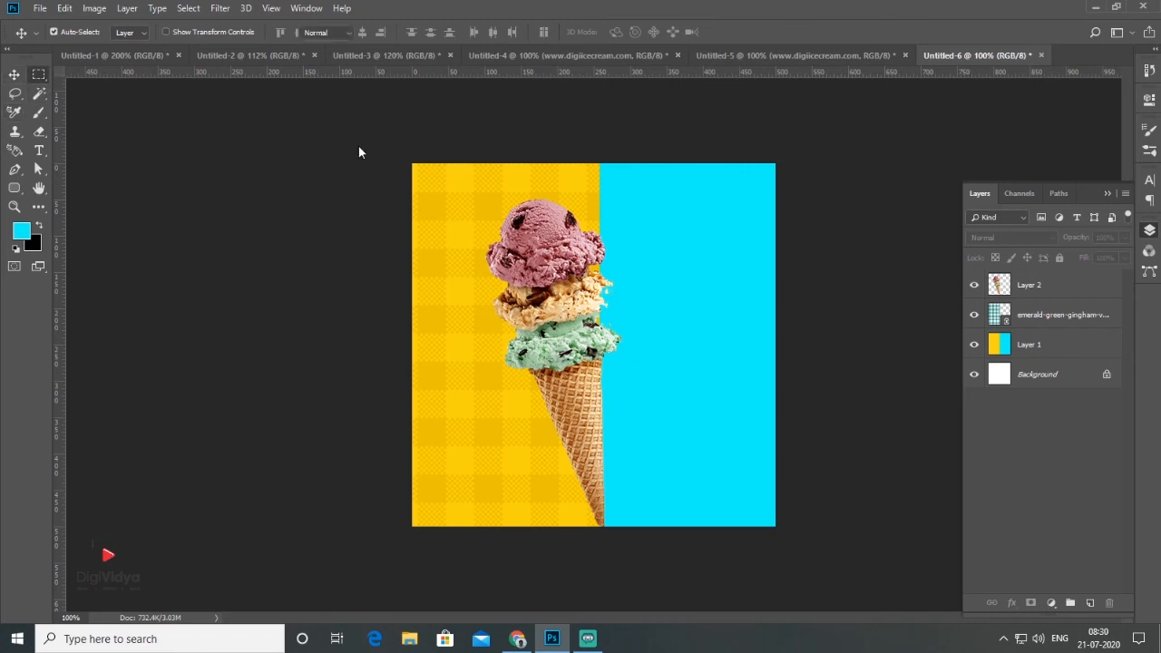
{"action": "left_click_drag", "start_coordinate": [423, 177], "coordinate": [765, 515]}
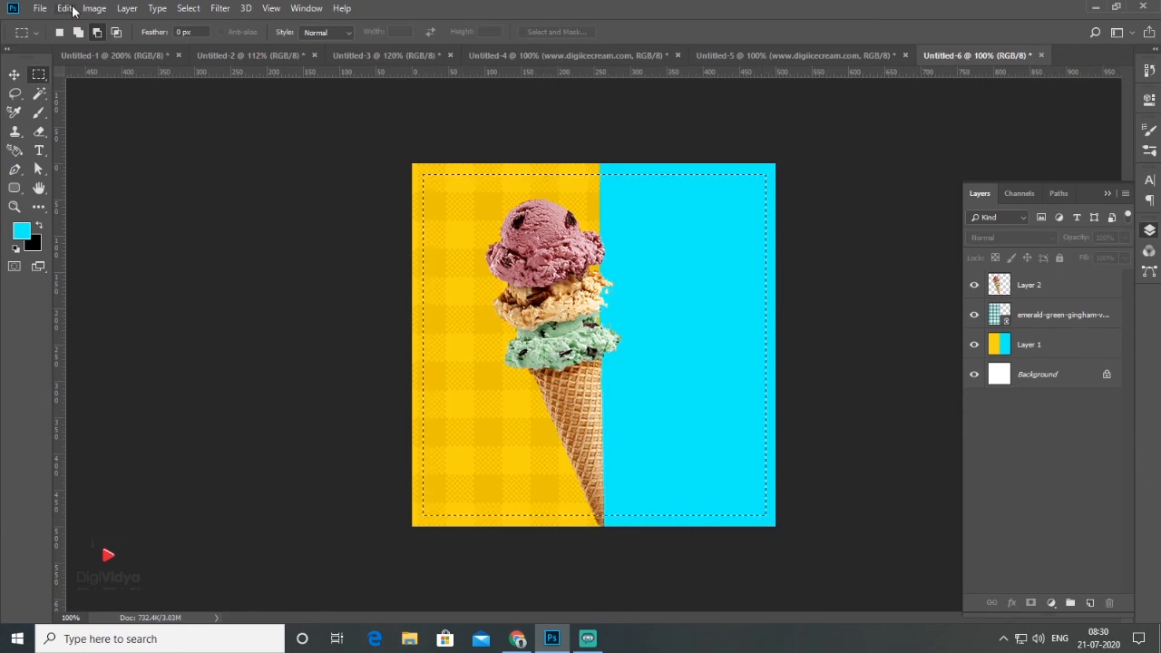
{"action": "left_click", "coordinate": [1091, 603]}
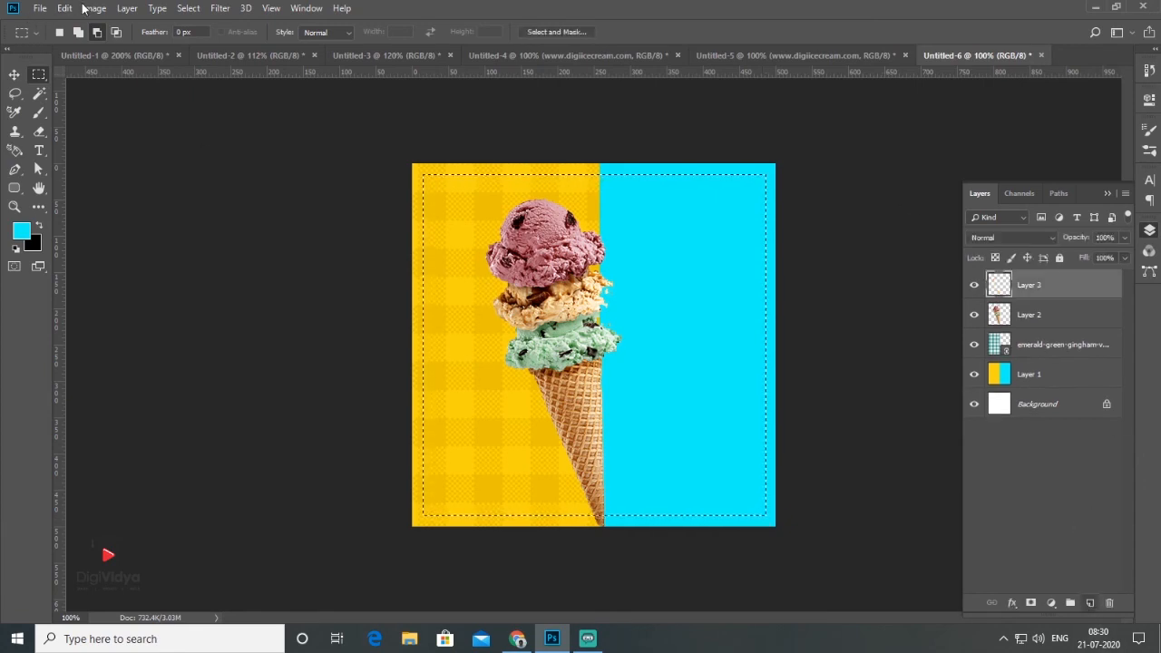
{"action": "left_click", "coordinate": [64, 8]}
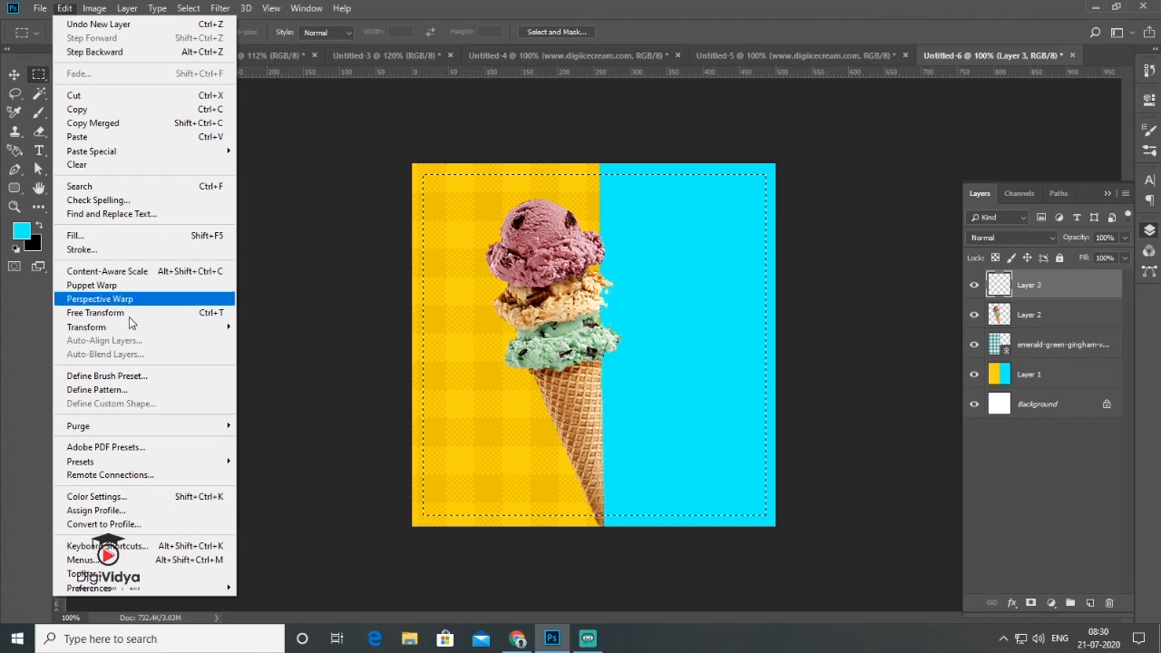
{"action": "left_click", "coordinate": [150, 252]}
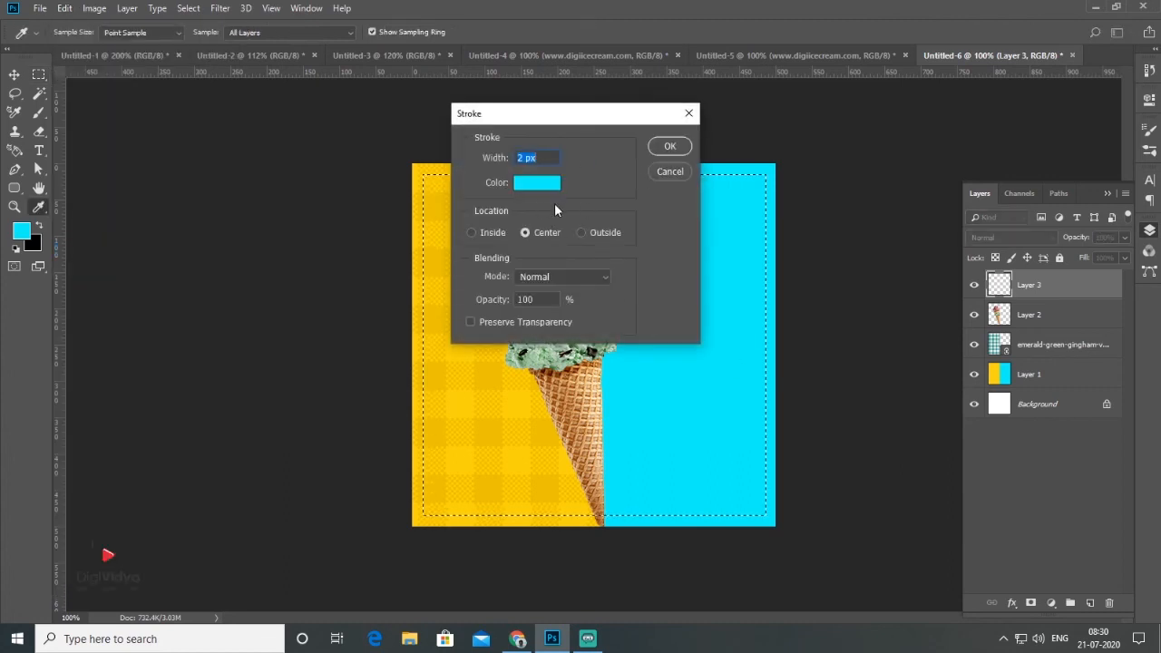
{"action": "left_click", "coordinate": [545, 183]}
{"action": "type", "text": "ffffff"}
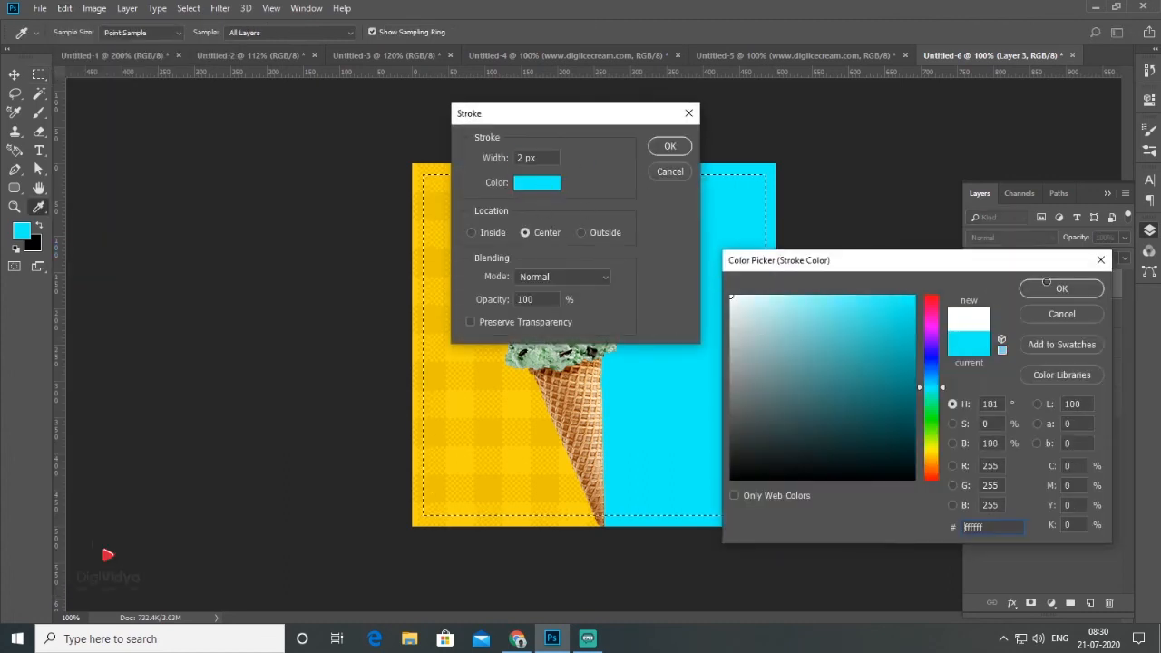
{"action": "key", "text": "Return"}
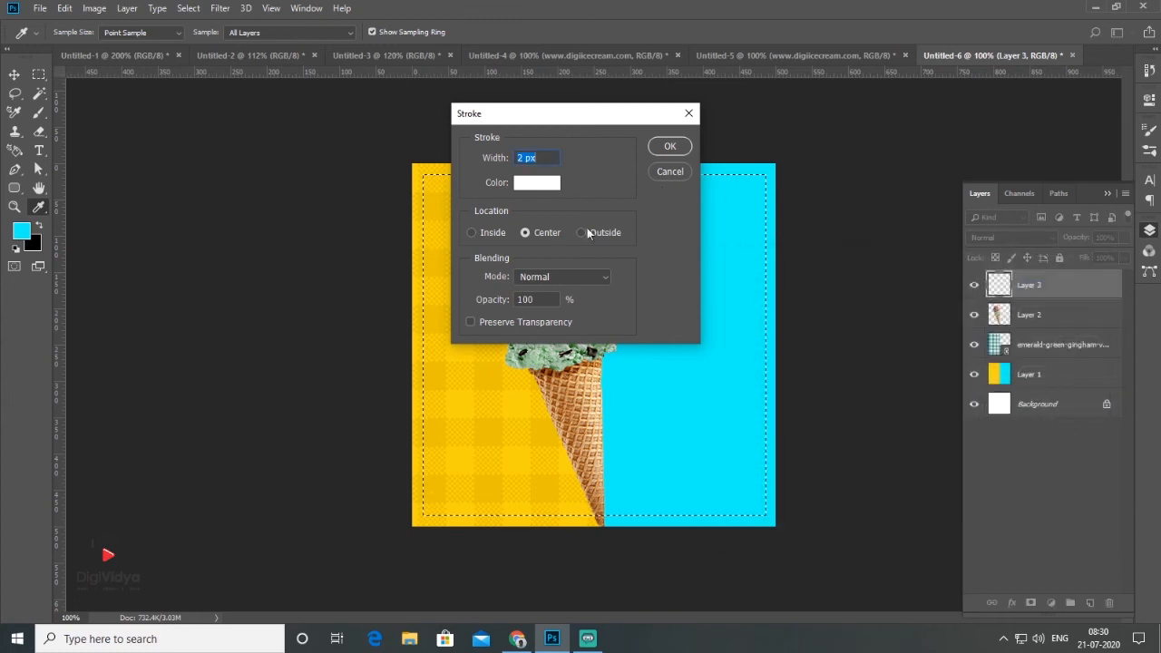
{"action": "left_click", "coordinate": [680, 154]}
{"action": "key", "text": "m"}
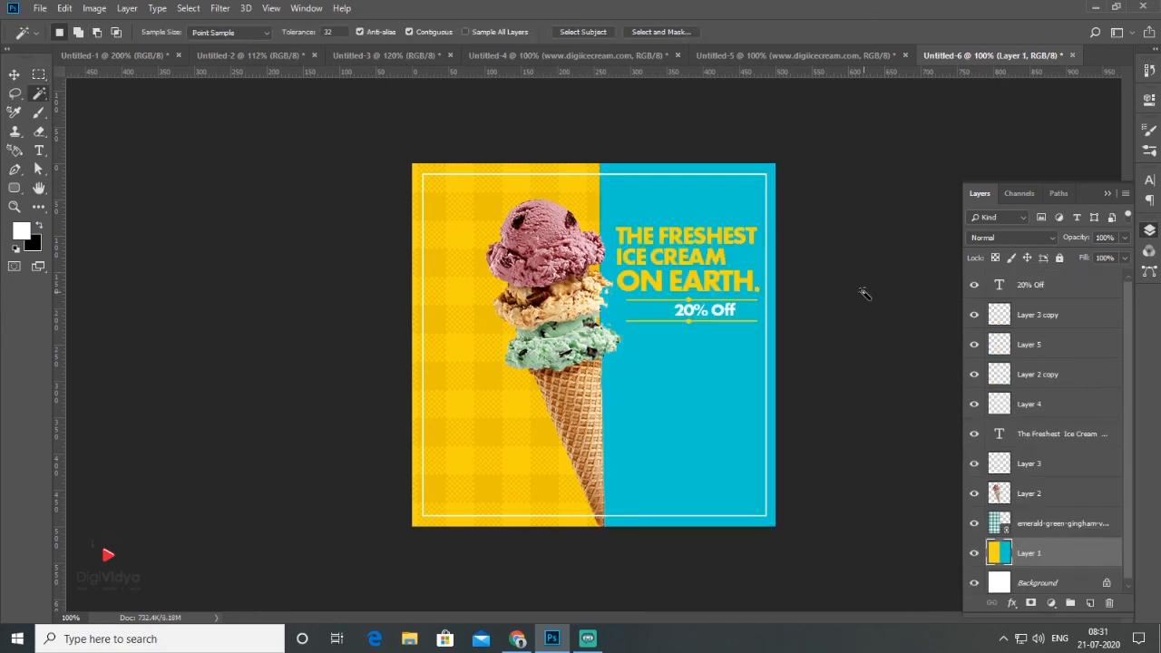
Copy UPTO, the ORDER NOW button and its web address from Untitled-3, plus the footer address and social icons from Untitled-5, into Untitled-6
{"action": "left_click", "coordinate": [14, 74]}
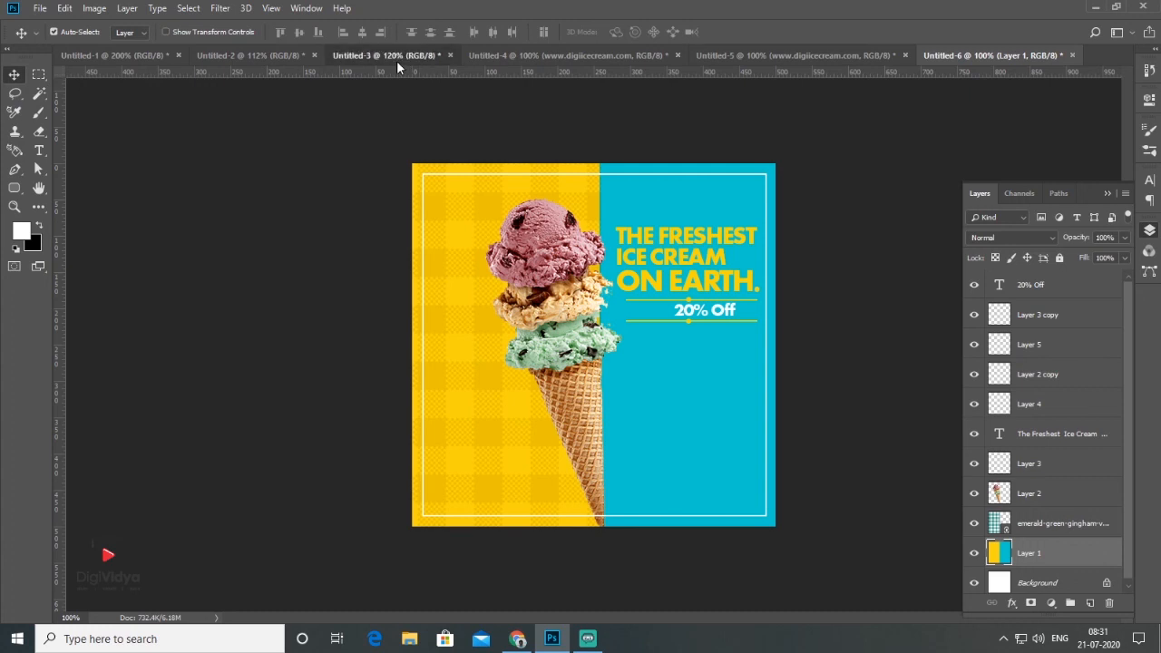
{"action": "left_click", "coordinate": [396, 59]}
{"action": "left_click", "coordinate": [698, 367]}
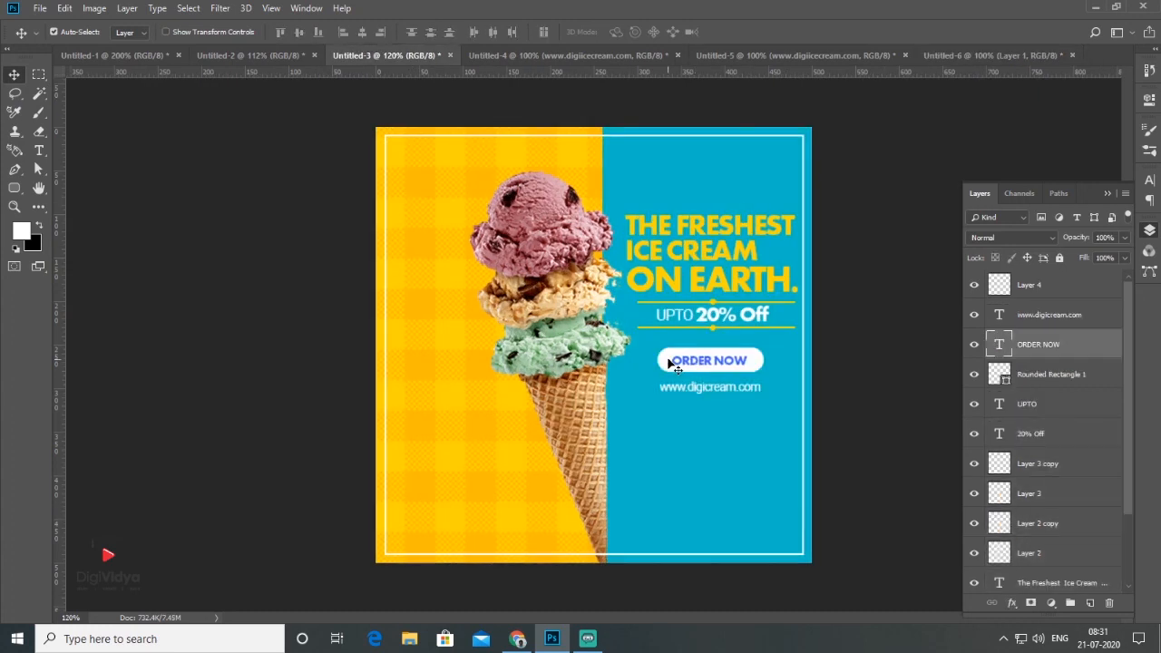
{"action": "left_click", "coordinate": [675, 369], "text": "shift"}
{"action": "left_click", "coordinate": [691, 388], "text": "shift"}
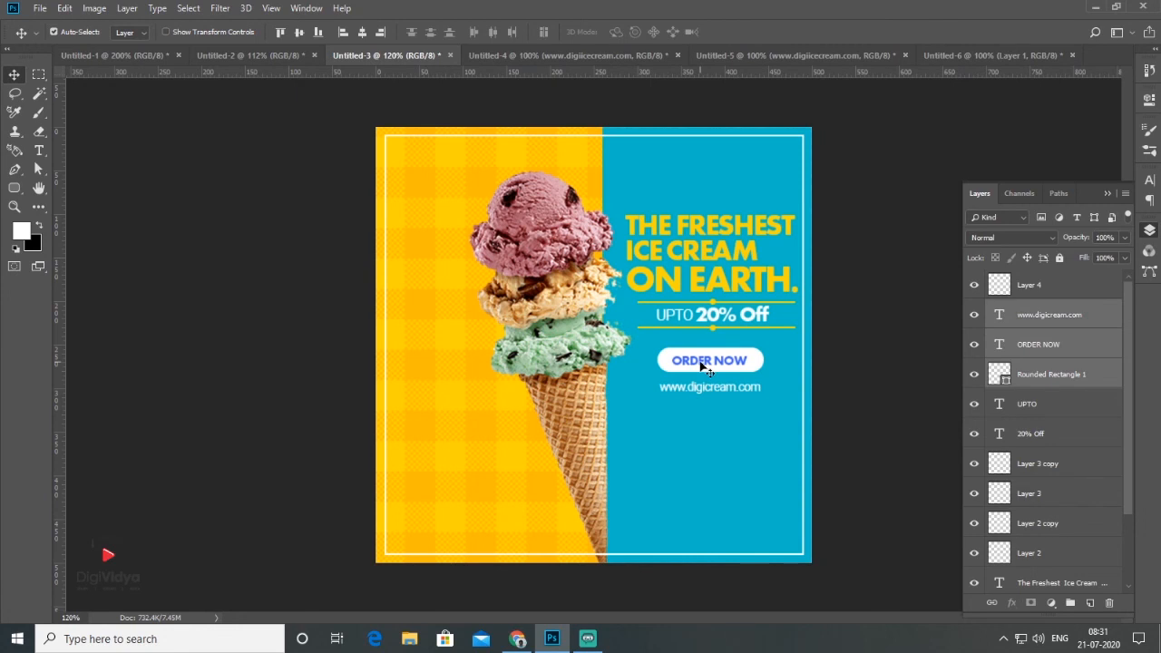
{"action": "left_click_drag", "start_coordinate": [700, 363], "coordinate": [825, 169]}
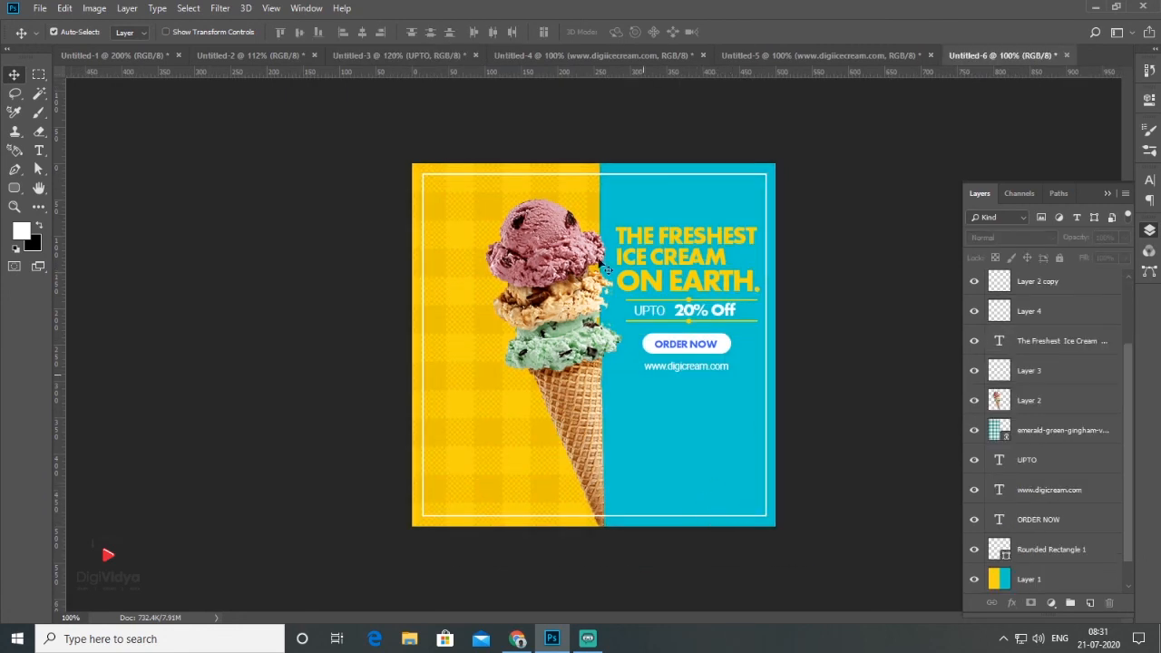
{"action": "left_click", "coordinate": [799, 55]}
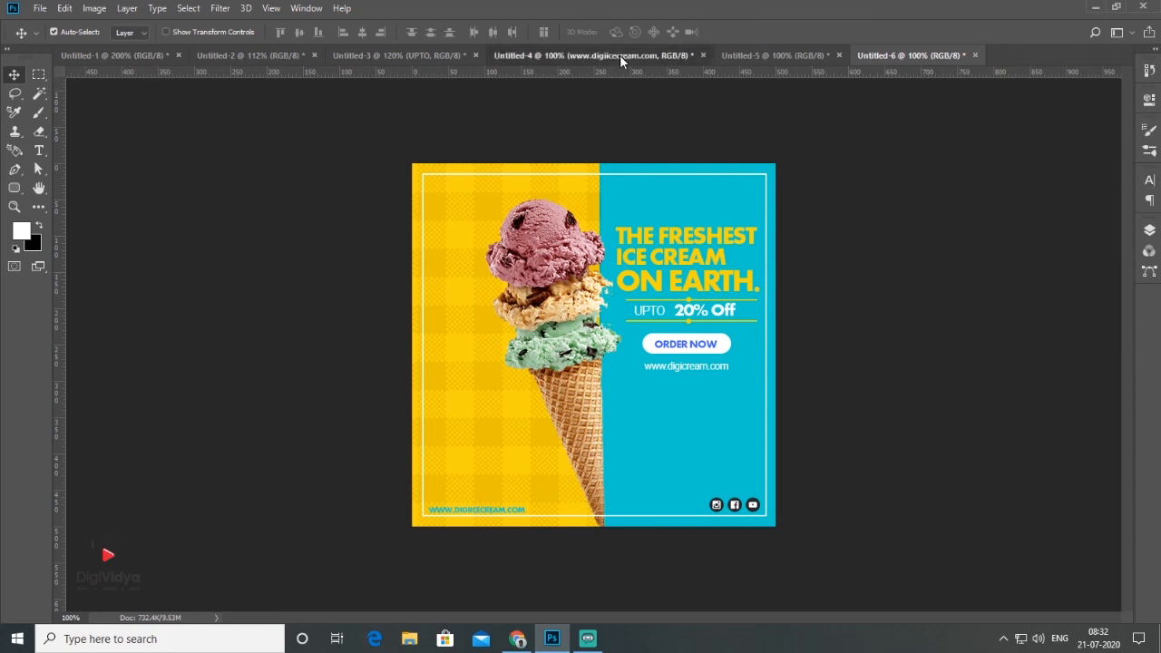
Review the finished ice cream ads in Untitled-4, Untitled-5 and Untitled-6, comparing their layouts, colors and text
{"action": "left_click", "coordinate": [619, 54]}
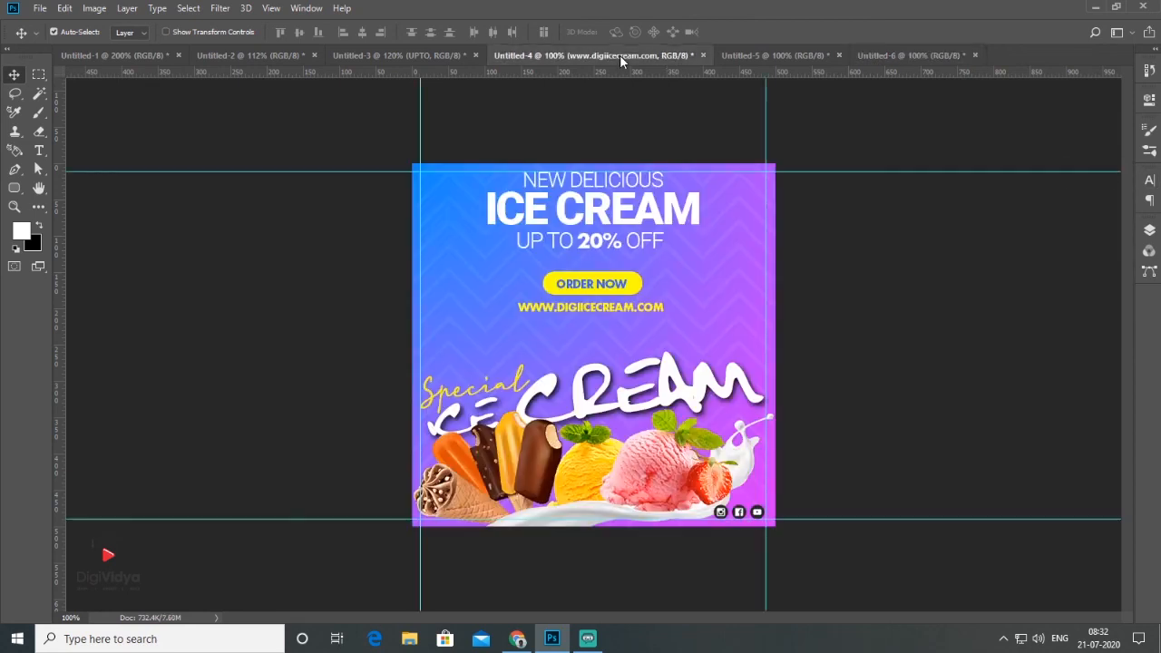
{"action": "left_click", "coordinate": [799, 55]}
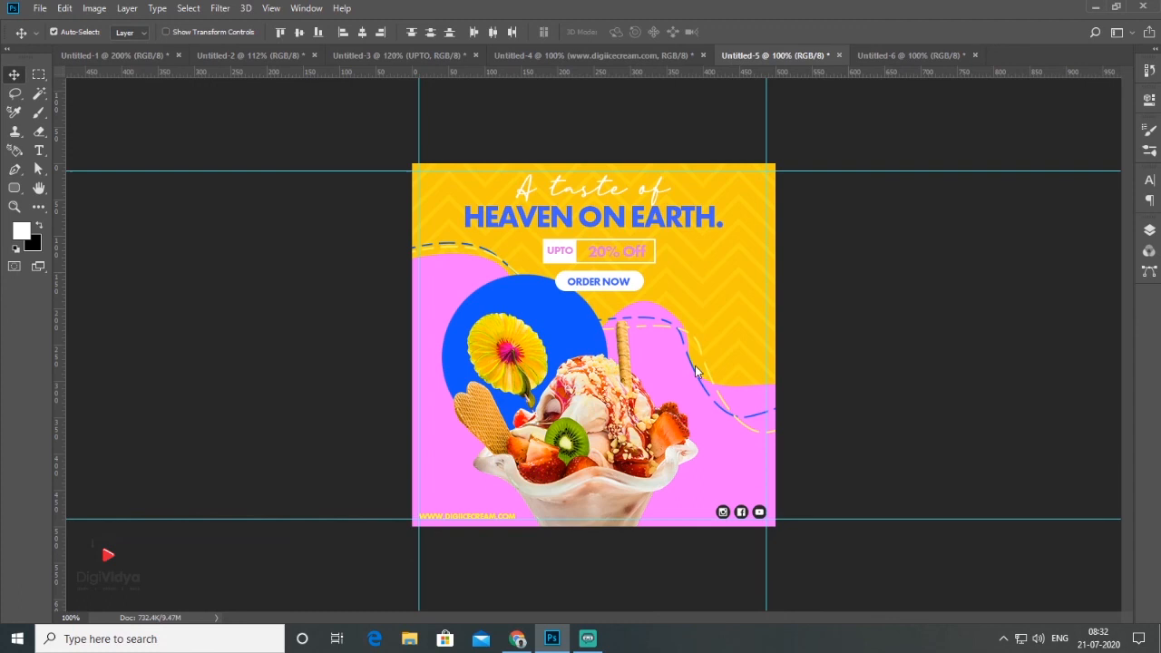
{"action": "left_click", "coordinate": [918, 55]}
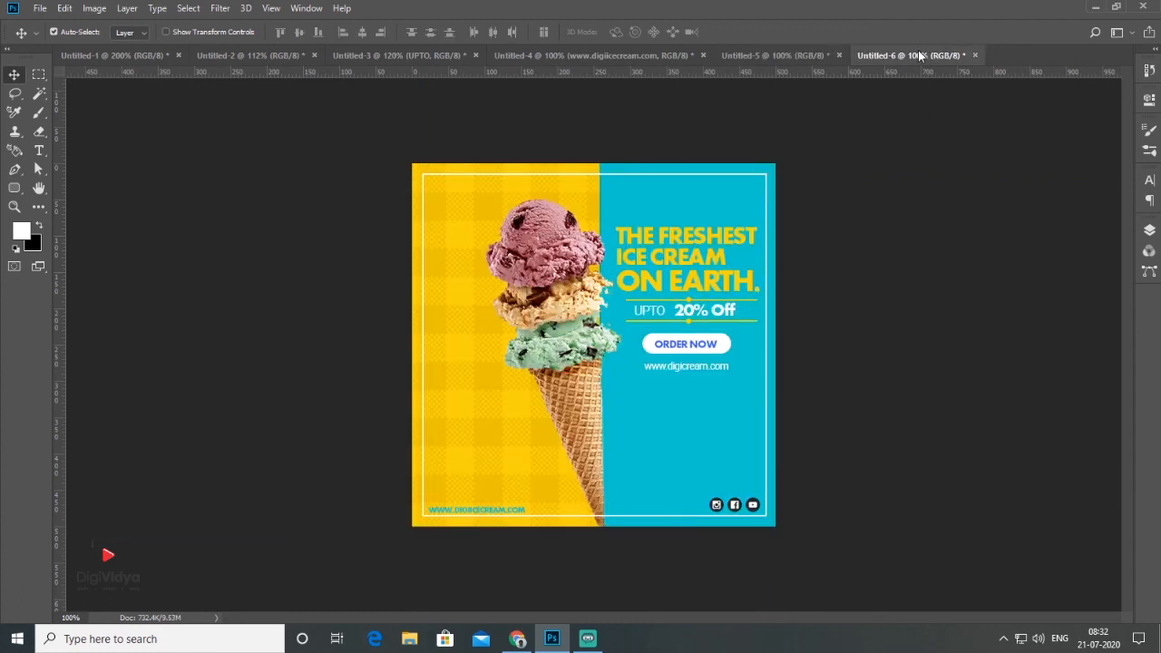
{"action": "left_click", "coordinate": [648, 55]}
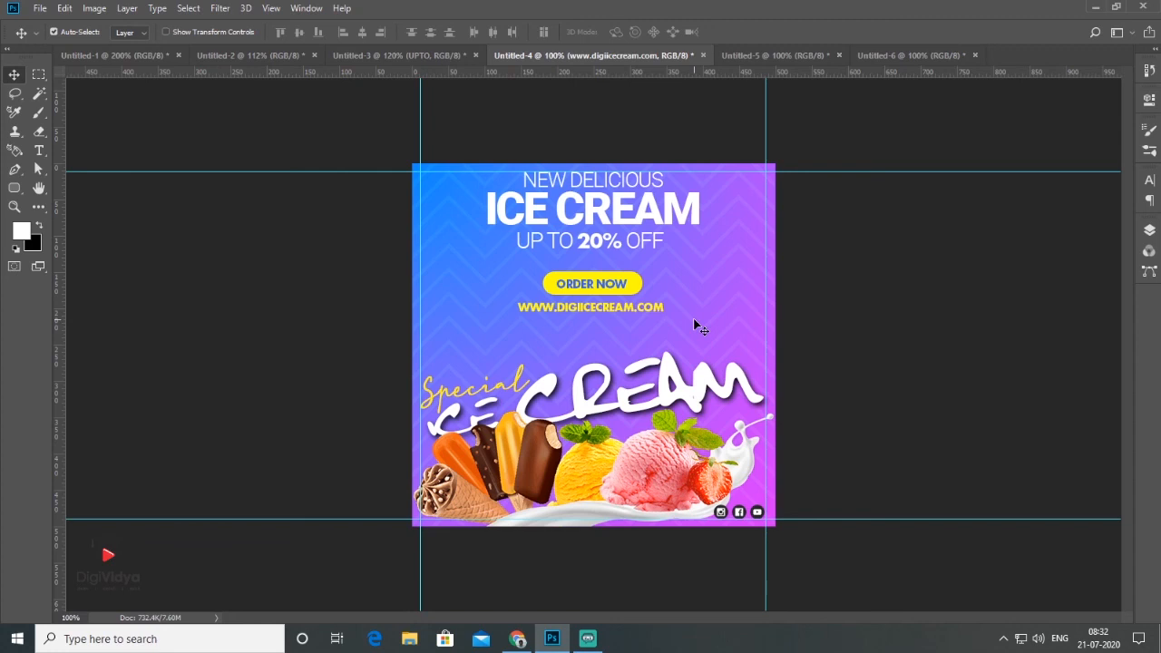
{"action": "left_click", "coordinate": [765, 56]}
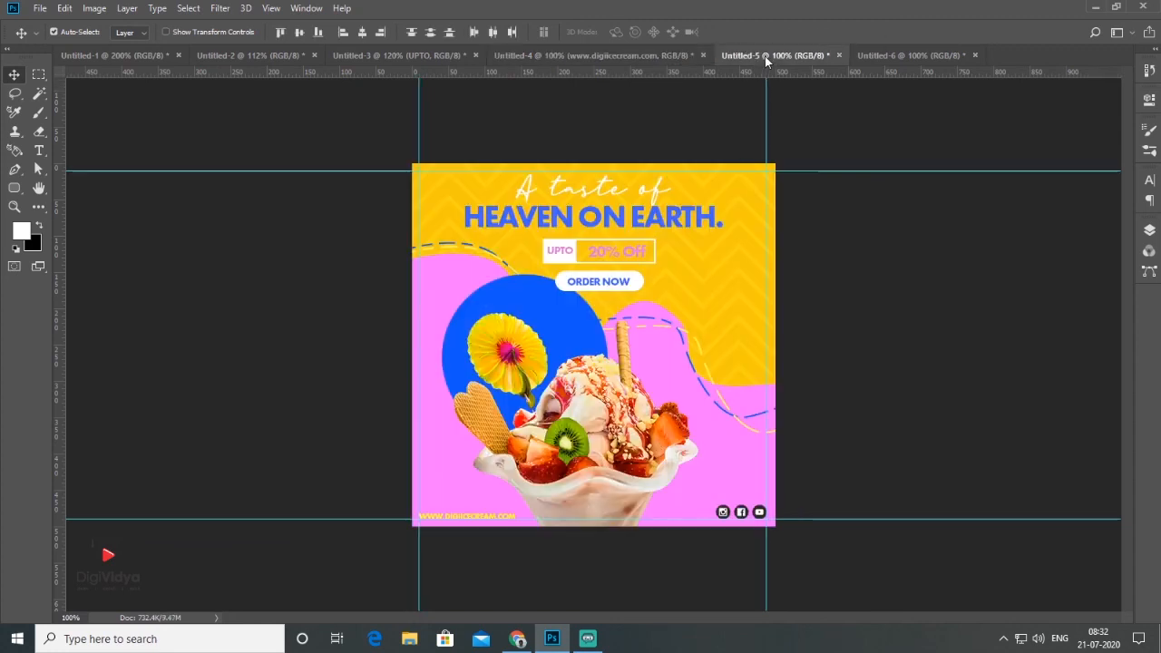
{"action": "left_click", "coordinate": [911, 56]}
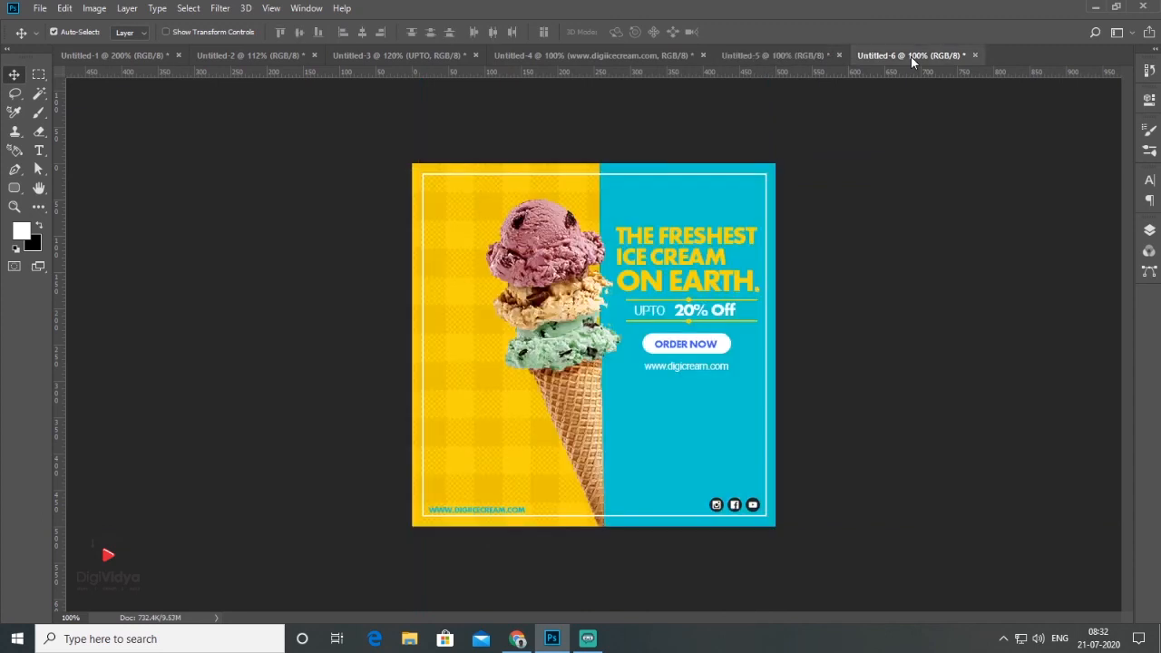
{"action": "left_click", "coordinate": [793, 60]}
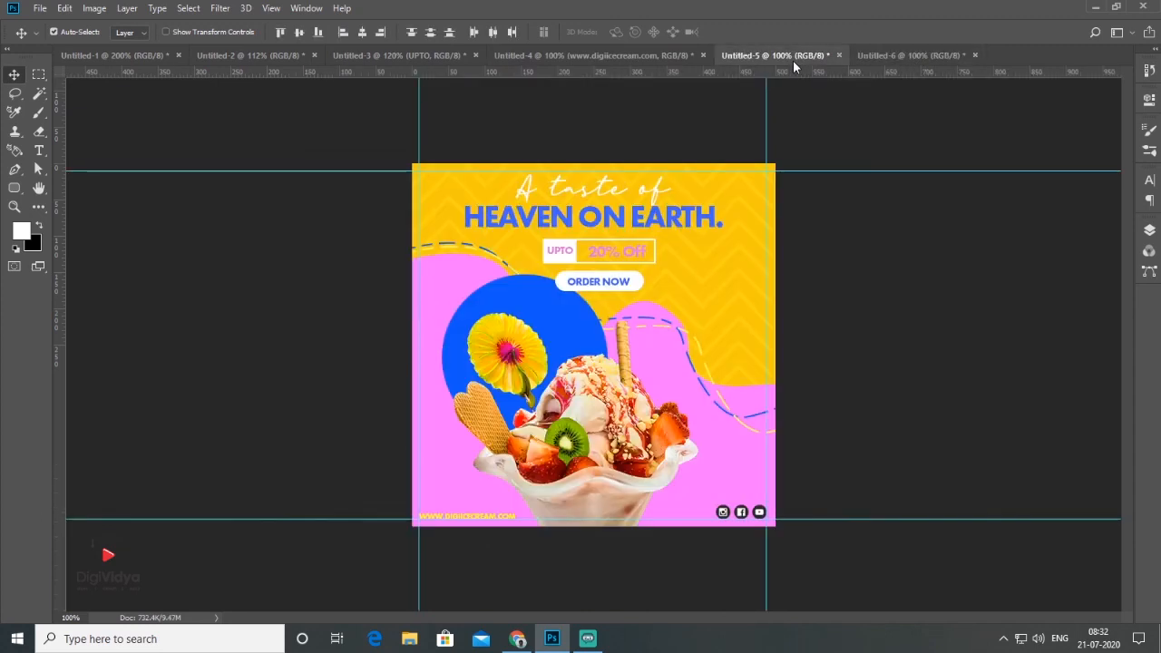
{"action": "left_click", "coordinate": [652, 59]}
{"action": "left_click", "coordinate": [735, 58]}
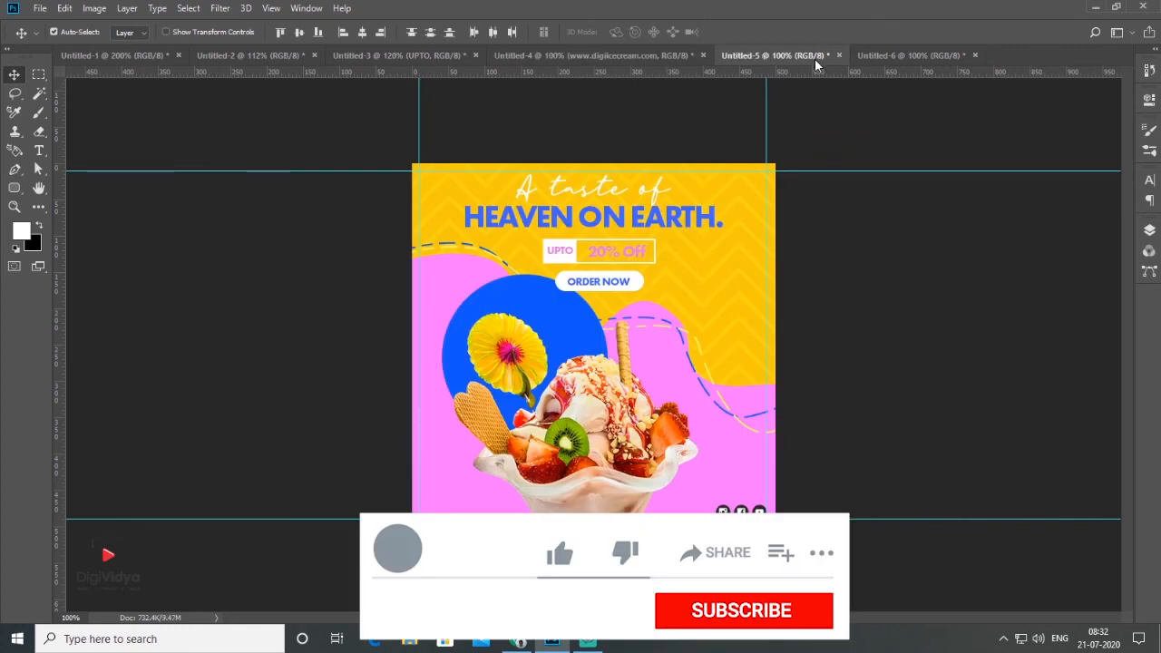
{"action": "left_click", "coordinate": [896, 58]}
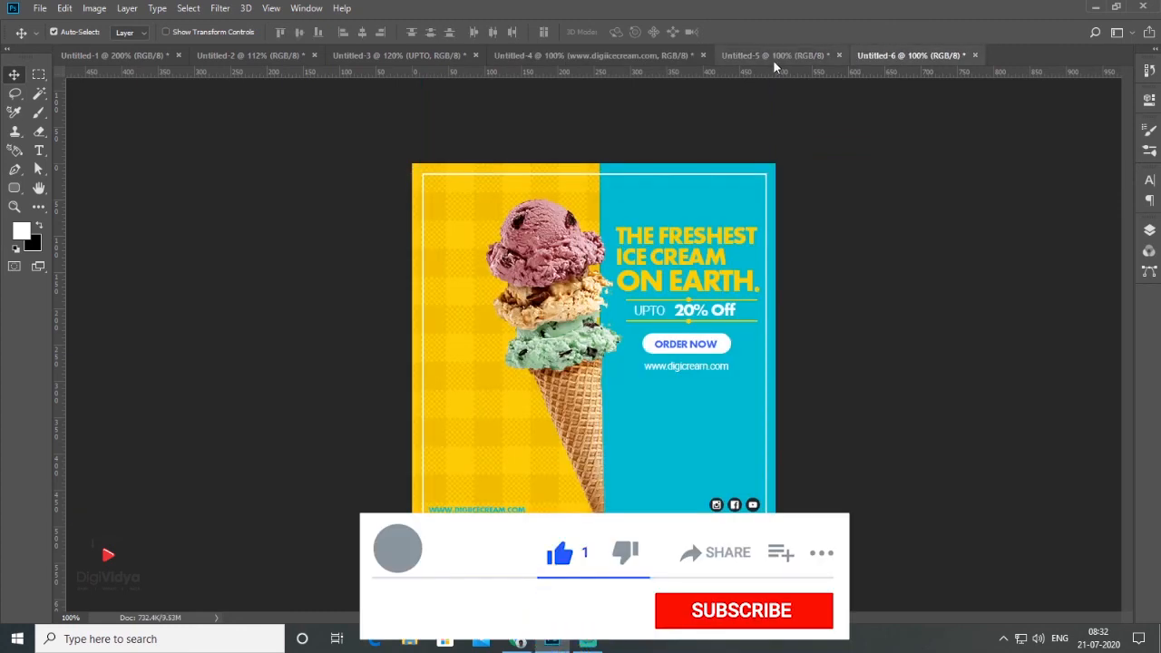
{"action": "left_click", "coordinate": [773, 60]}
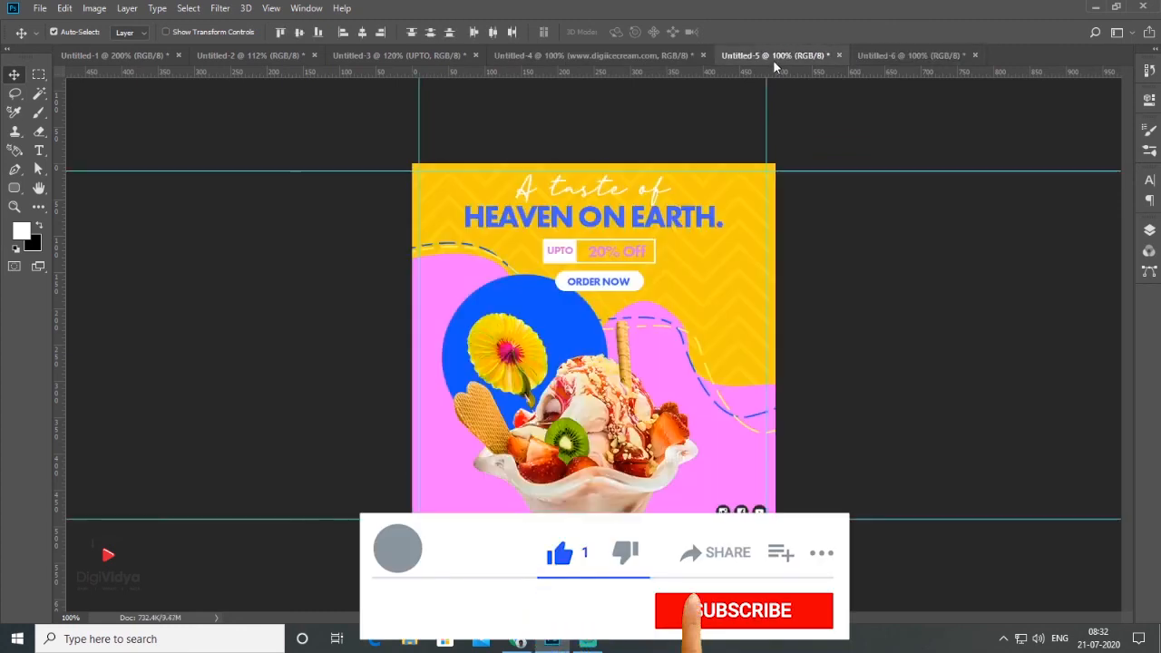
{"action": "left_click", "coordinate": [645, 57]}
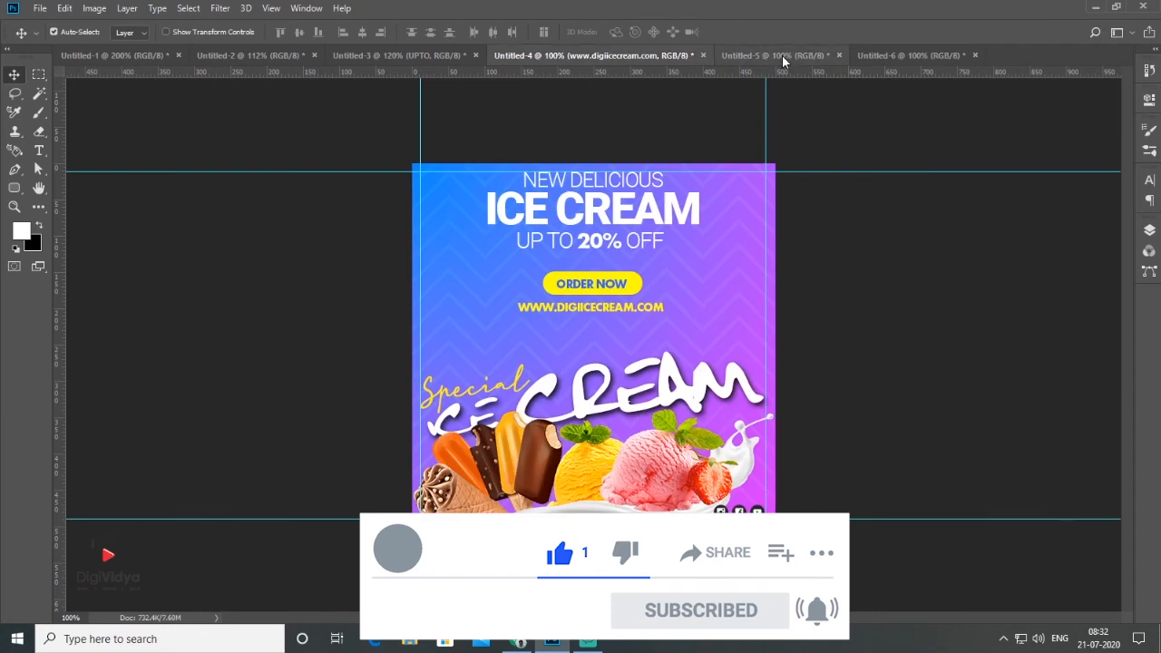
{"action": "left_click", "coordinate": [778, 59]}
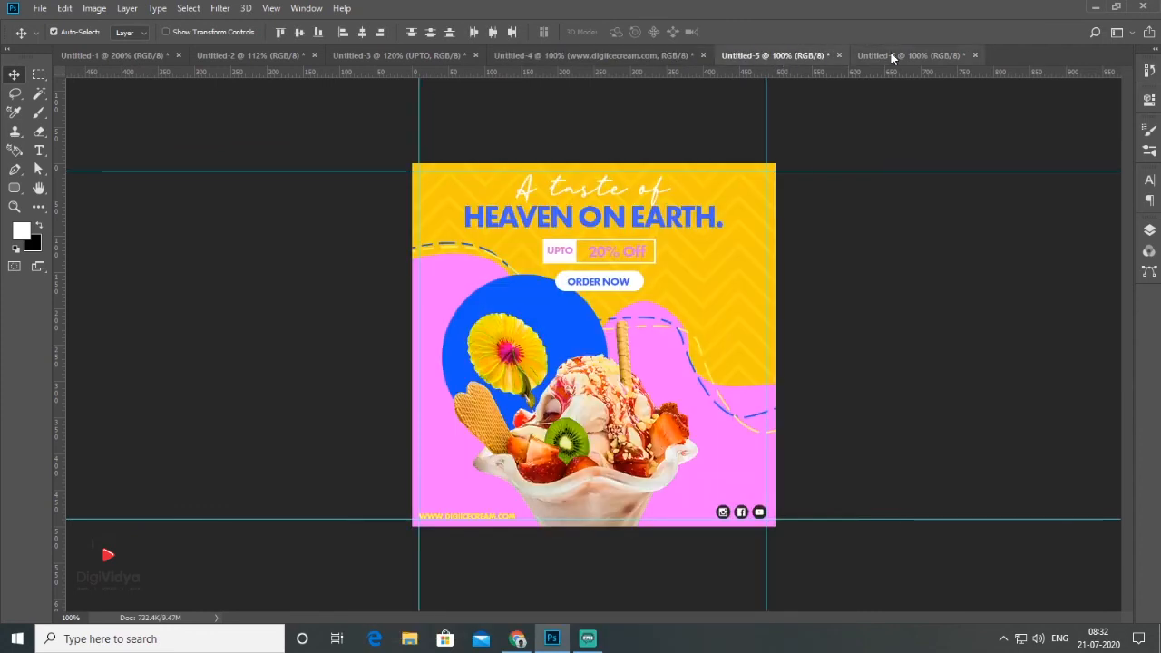